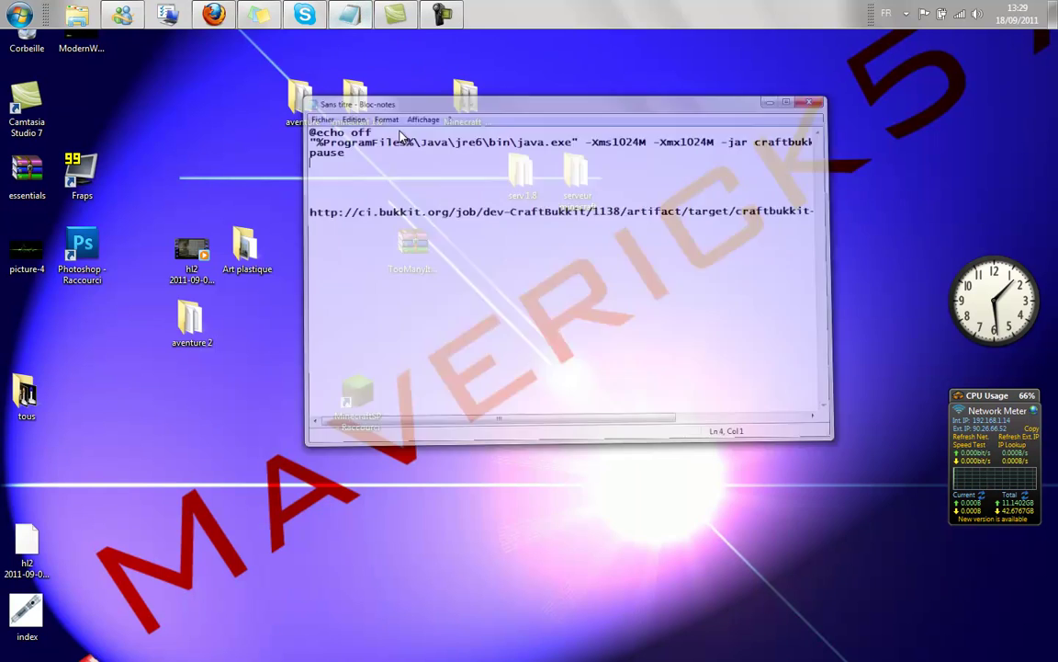
# - Copy the full CraftBukkit download link from the open note
pyautogui.click(588, 246)
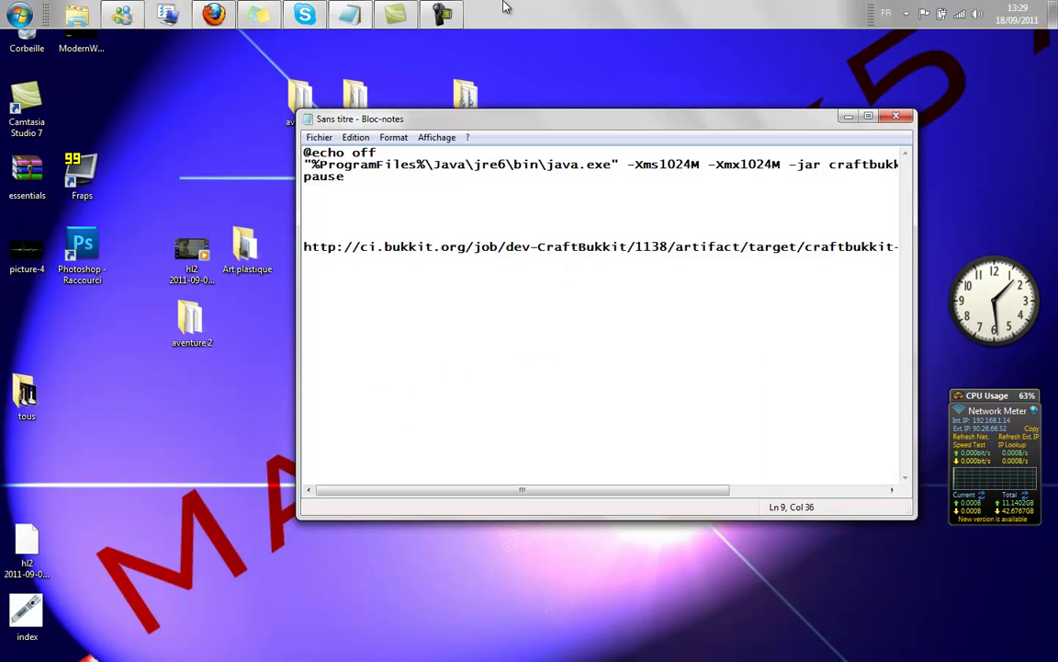
pyautogui.moveTo(304, 246); pyautogui.dragTo(902, 246)
pyautogui.hotkey('ctrl', 'c')
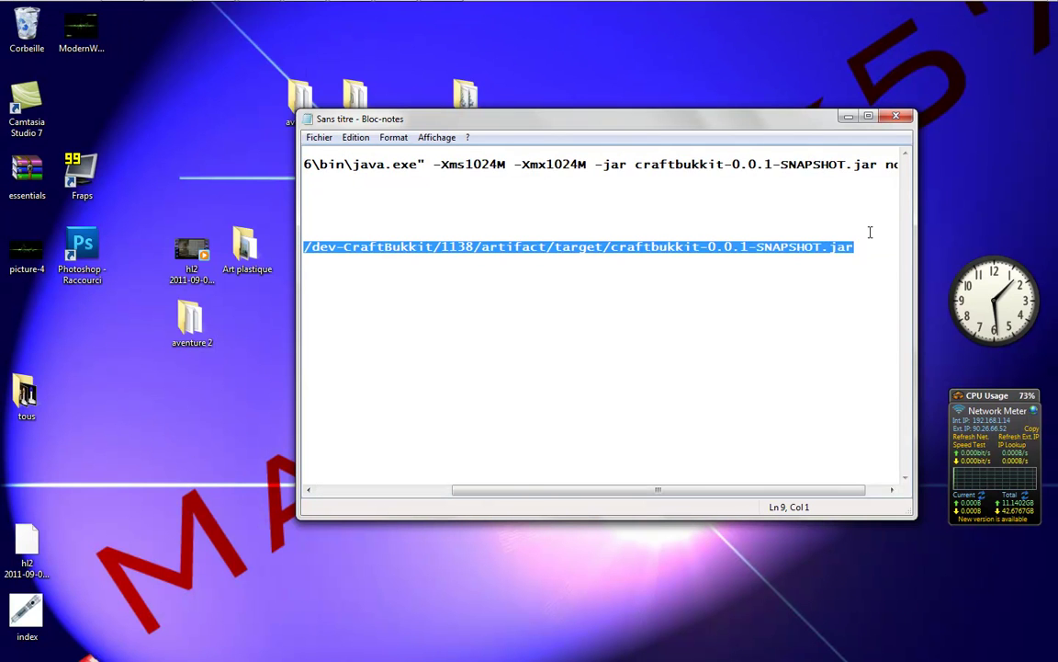
# - Switch to Firefox, load the copied link in a new tab and save the craftbukkit-0.0.1-SNAPSHOT.jar file
pyautogui.click(212, 11)
pyautogui.click(404, 29)
pyautogui.hotkey('ctrl', 'v')
pyautogui.press('Return')
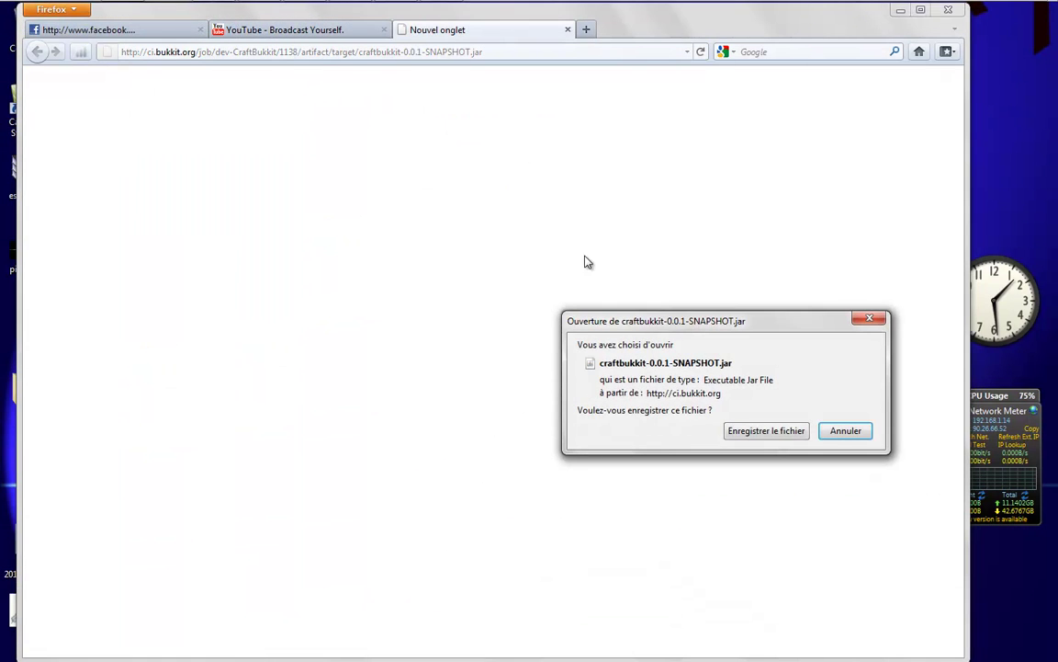
pyautogui.click(756, 434)
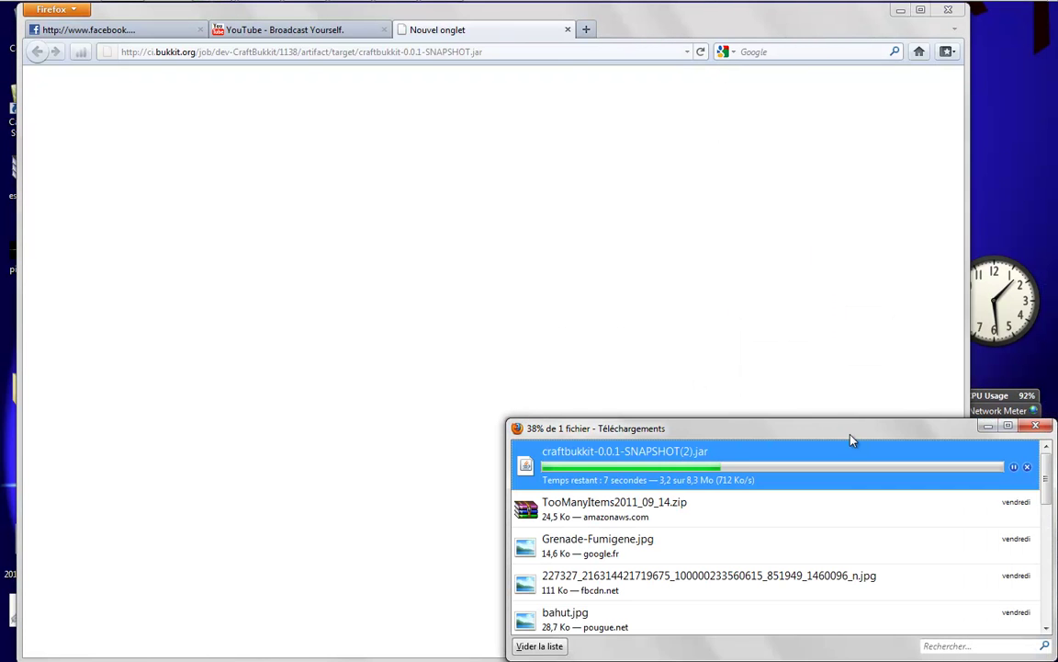
# - Close the blank download tab and minimise the browser and the note to expose the desktop
pyautogui.middleClick(515, 29)
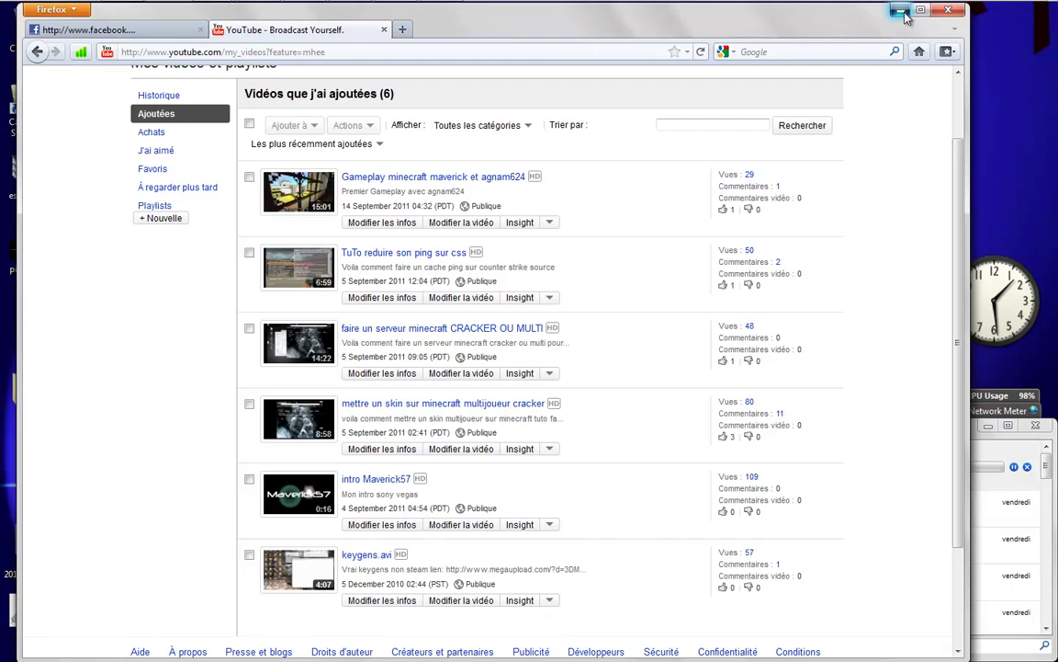
pyautogui.click(900, 9)
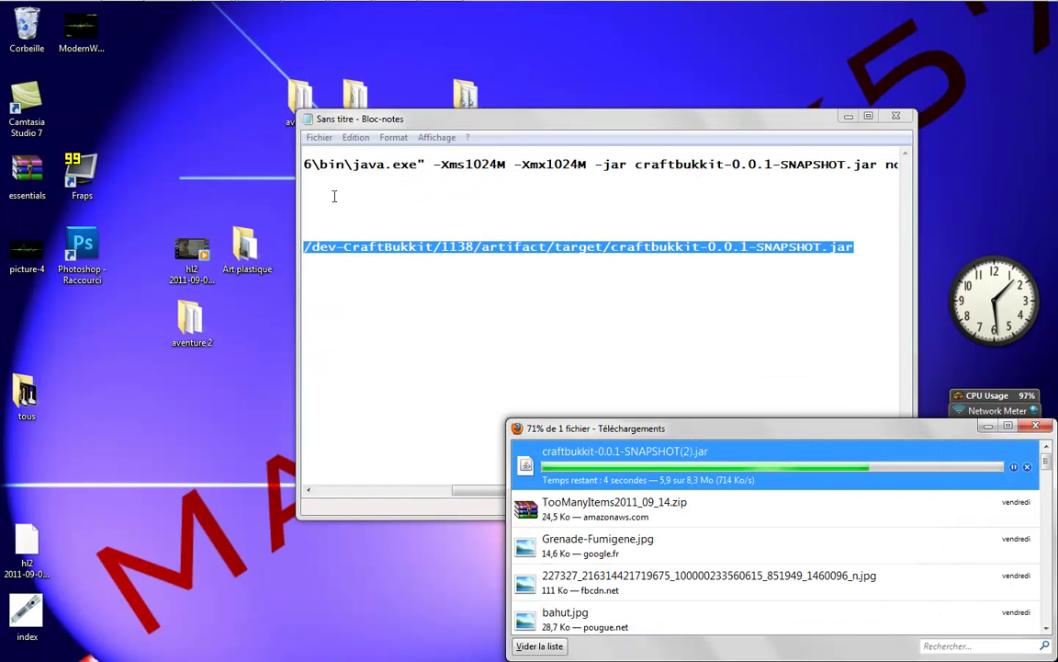
pyautogui.click(848, 116)
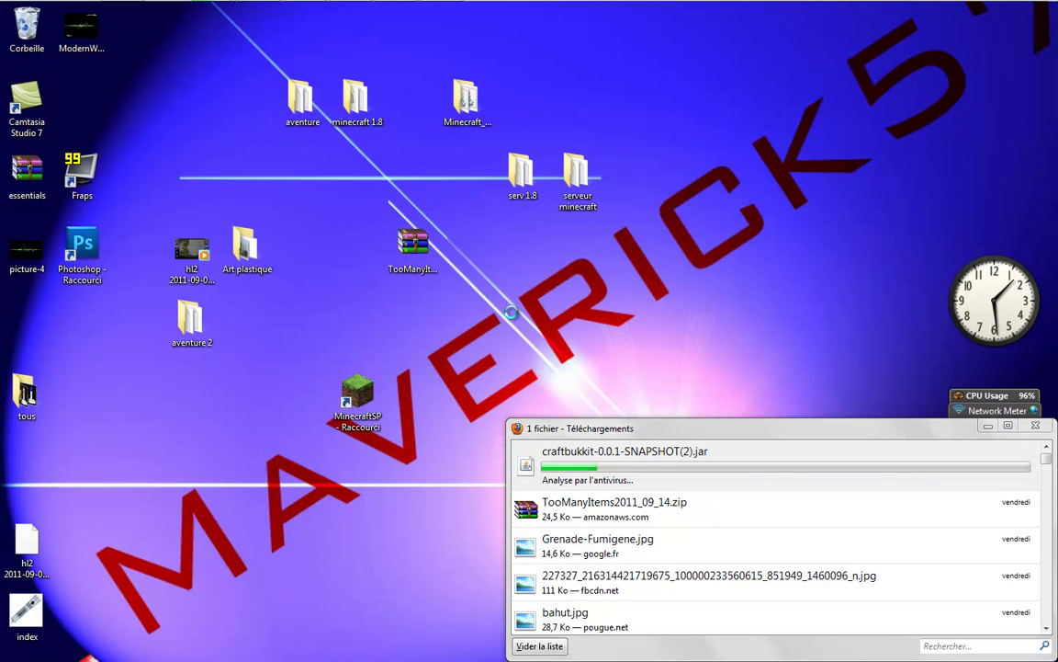
# - Create a new desktop folder named Minecraft serveur 1.8
pyautogui.rightClick(474, 295)
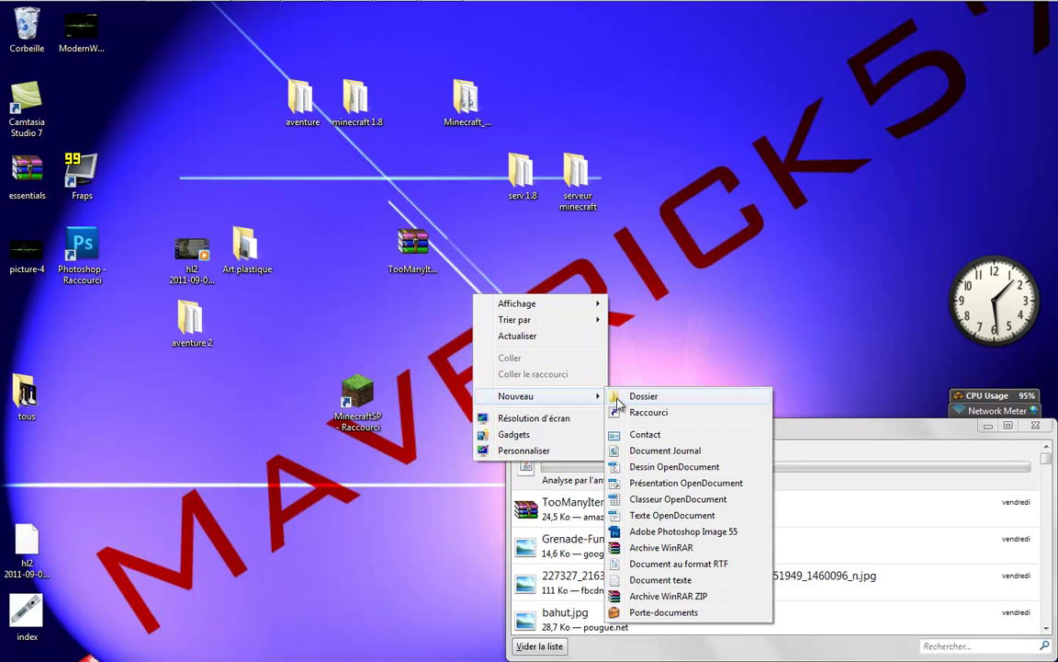
pyautogui.click(634, 398)
pyautogui.write('M')
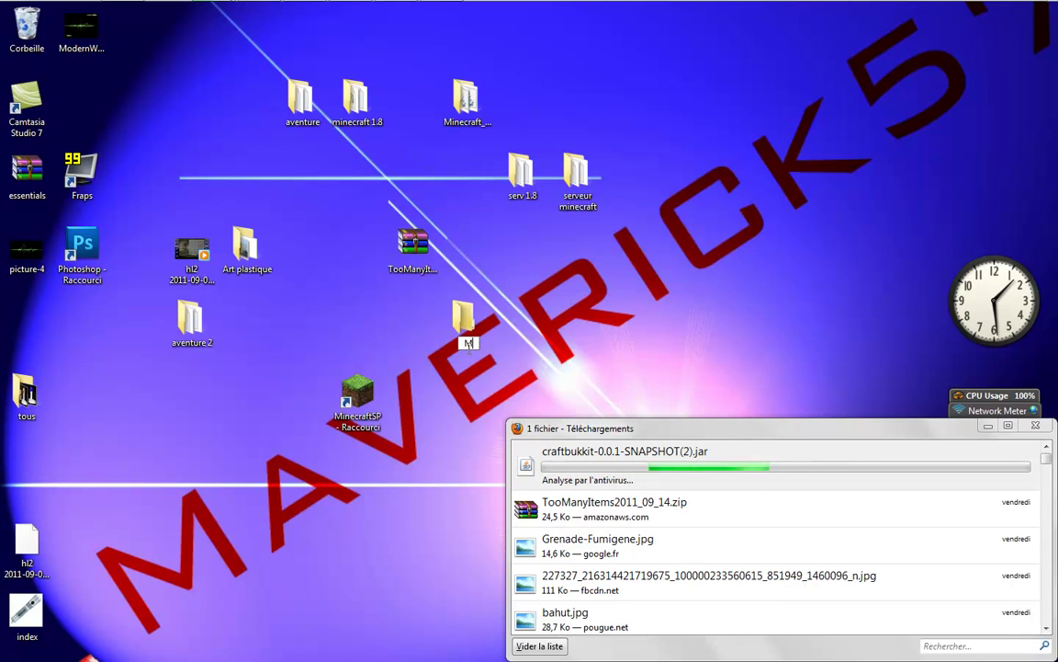
pyautogui.write('inecraft')
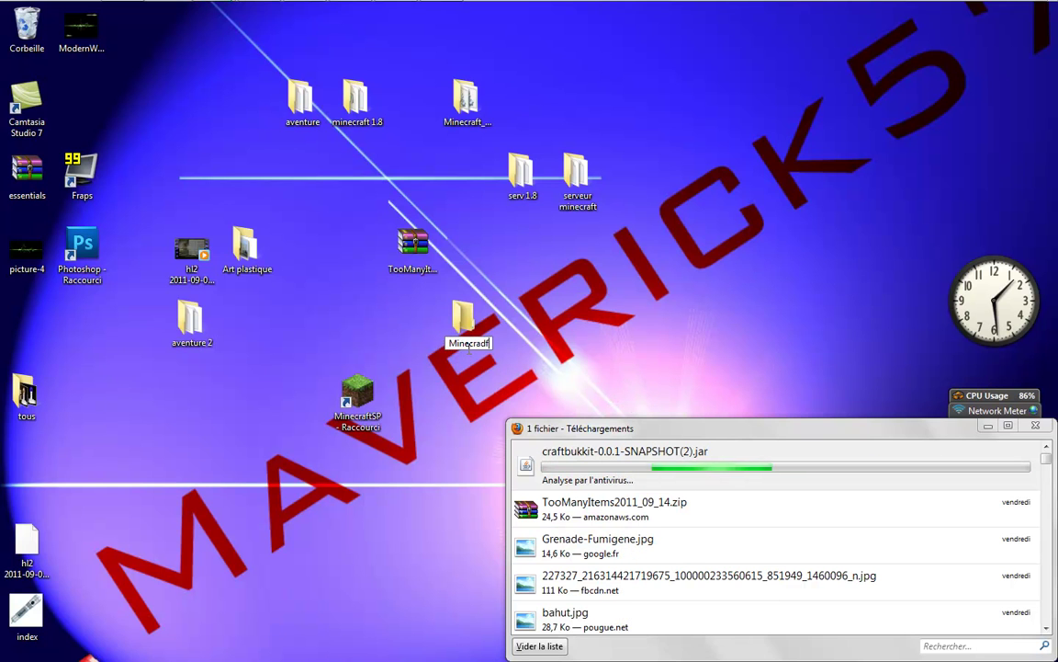
pyautogui.write(' ser')
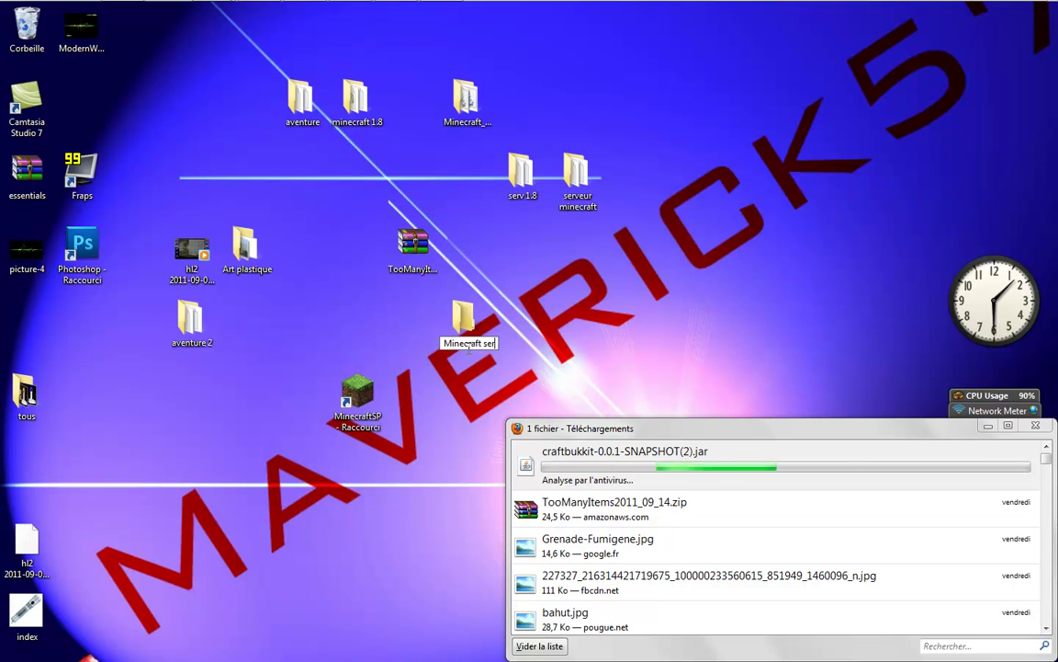
pyautogui.write('veur 1')
pyautogui.hotkey('ctrl', 'a')
pyautogui.press('BackSpace')
pyautogui.hotkey('ctrl', 'z')
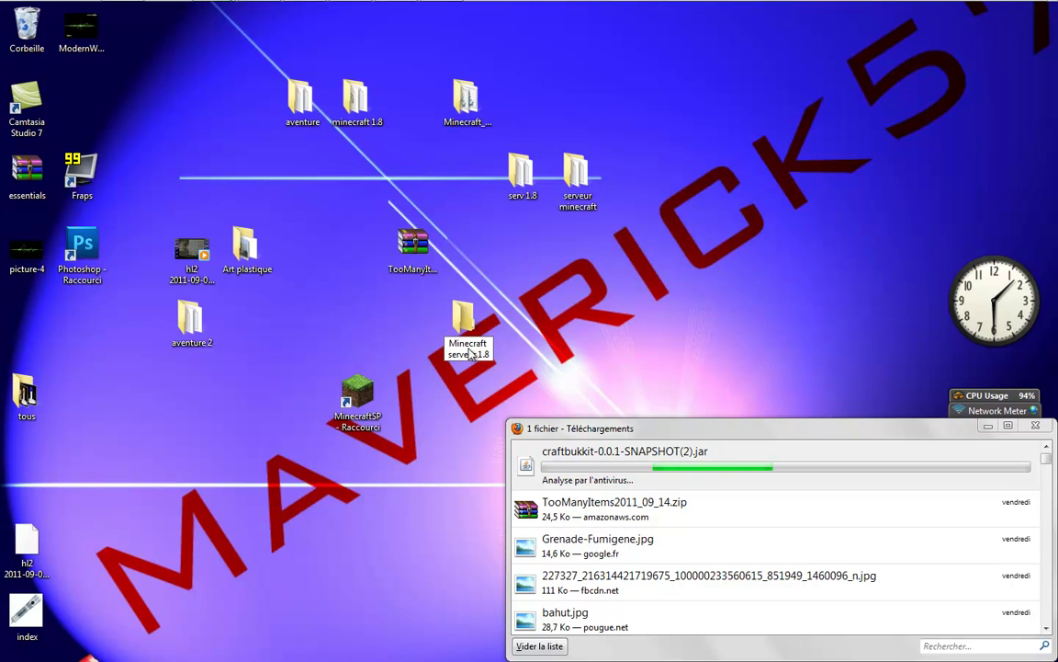
pyautogui.click(597, 427)
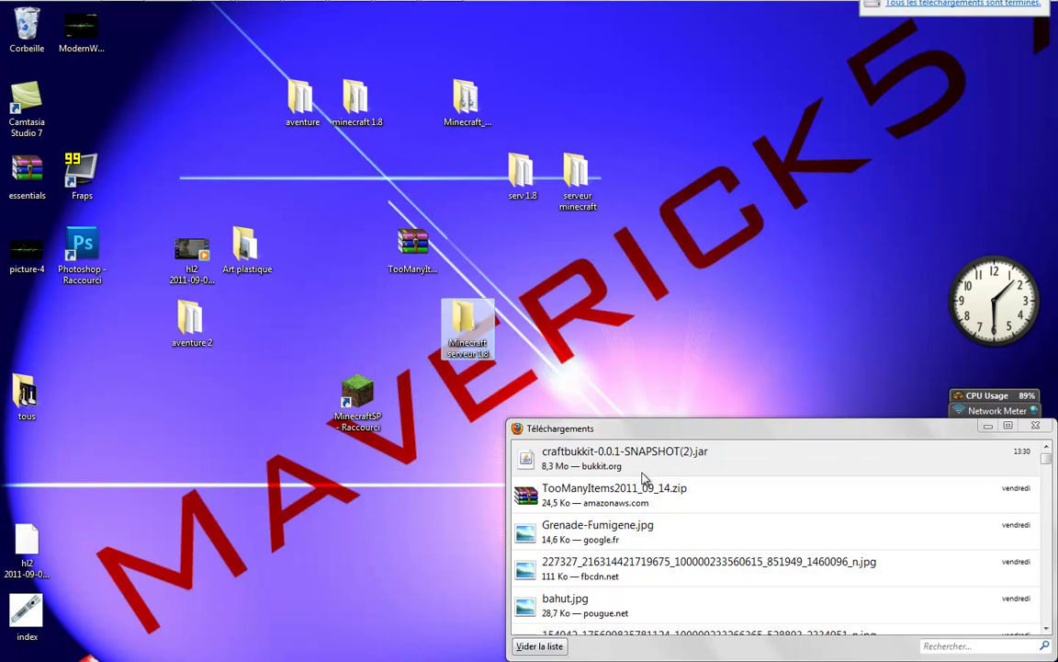
# - Put the downloaded craftbukkit jar in the Minecraft serveur 1.8 folder and rename it craftbukkit-0.0.1-SNAPSHOT
pyautogui.moveTo(650, 467); pyautogui.dragTo(466, 318)
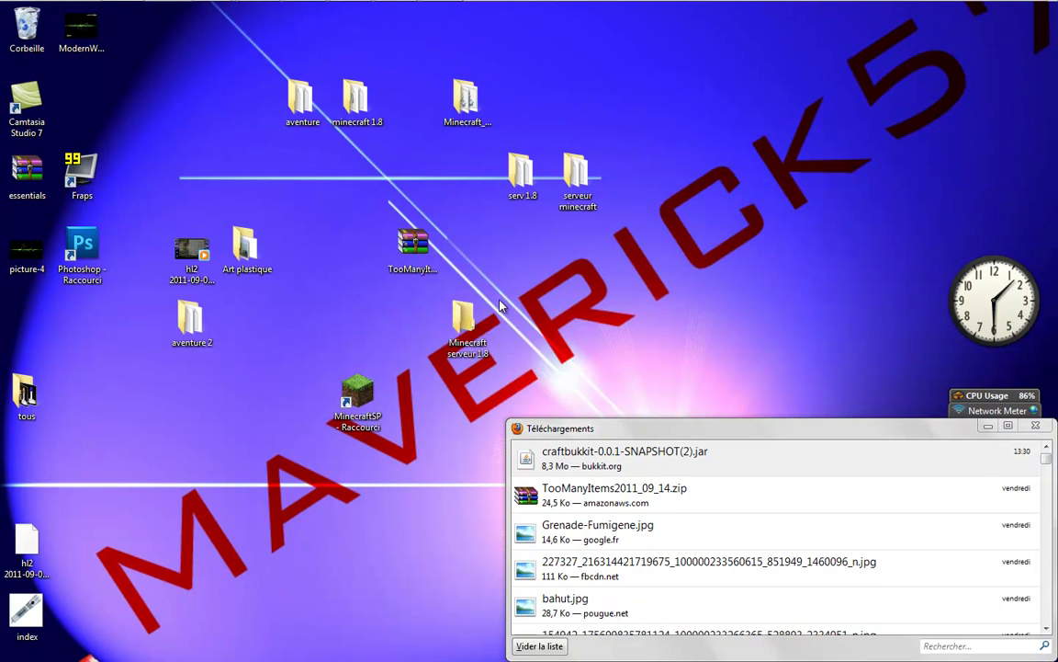
pyautogui.doubleClick(464, 321)
pyautogui.click(439, 218)
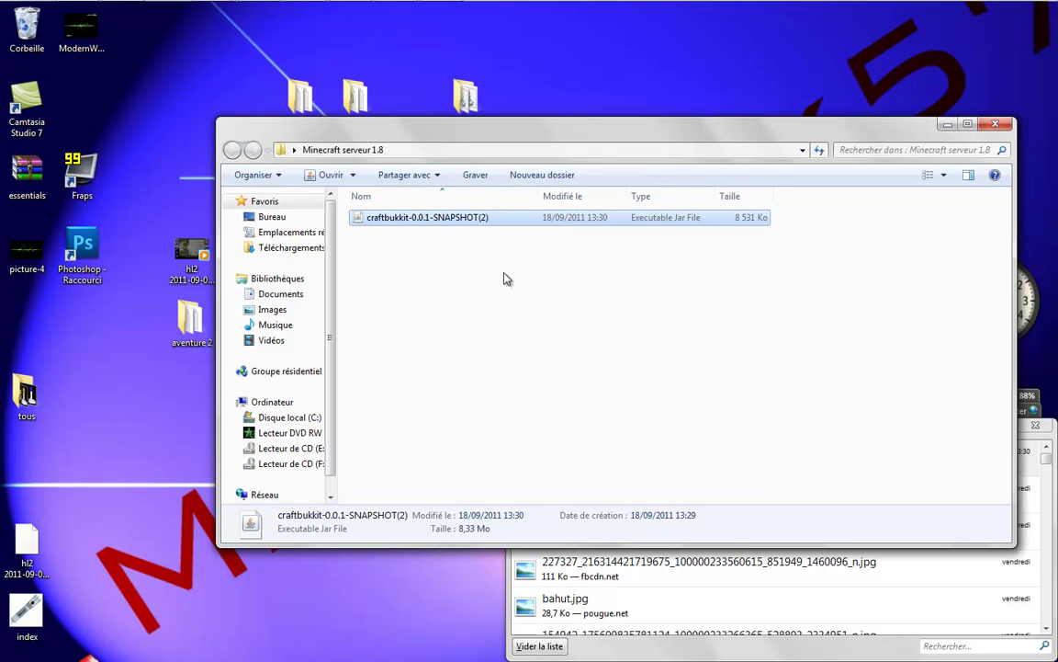
pyautogui.click(477, 219)
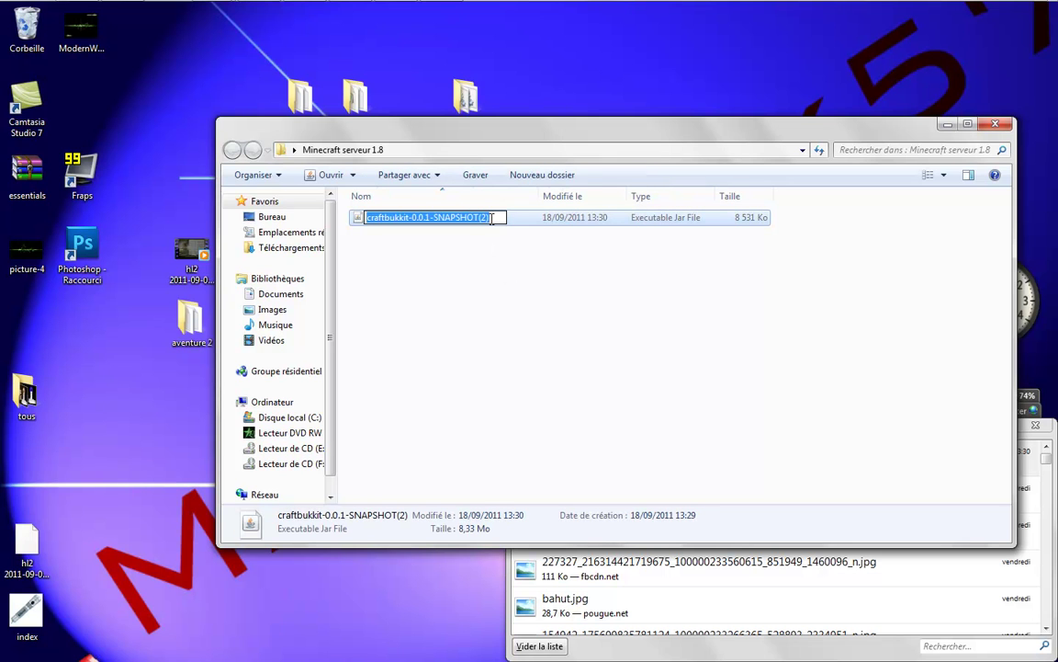
pyautogui.click(491, 218)
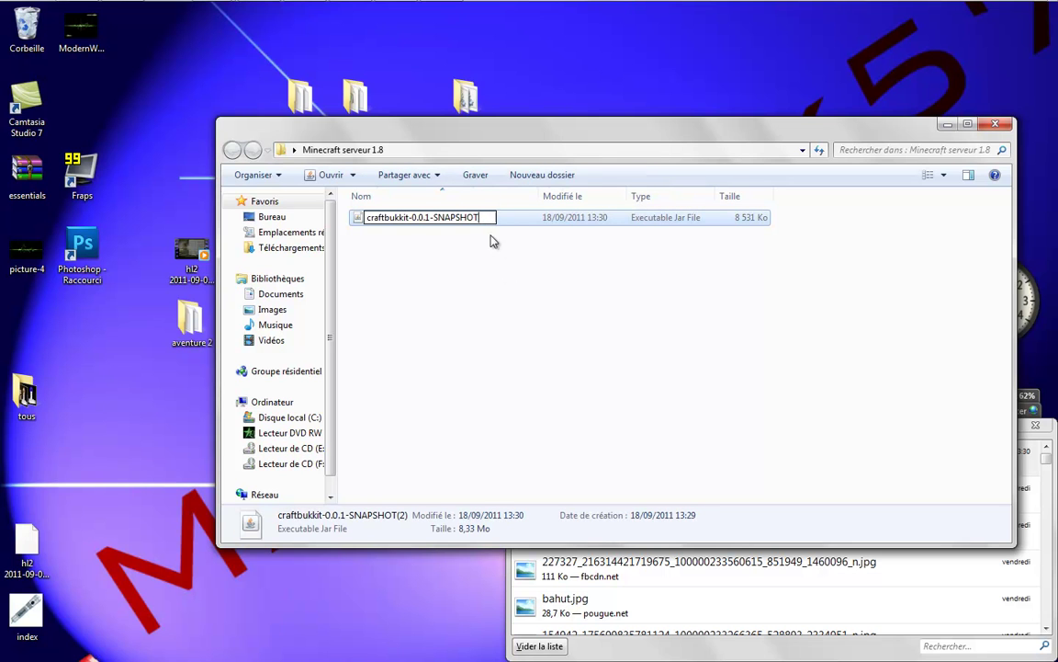
pyautogui.click(492, 295)
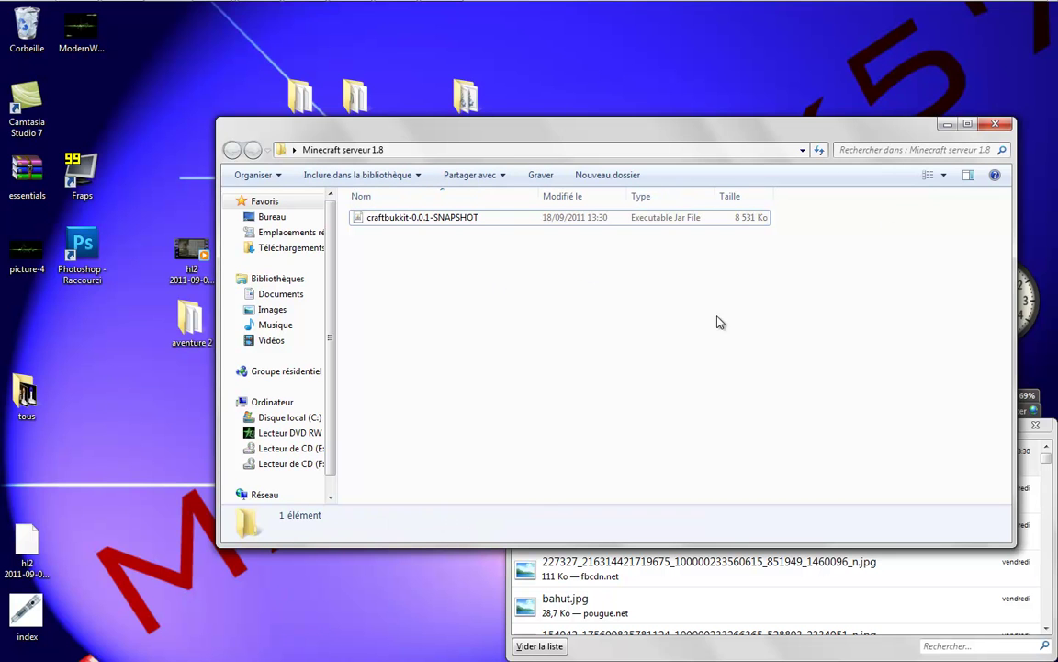
# - Open a new blank Notepad document
pyautogui.moveTo(181, 4)
pyautogui.click(18, 14)
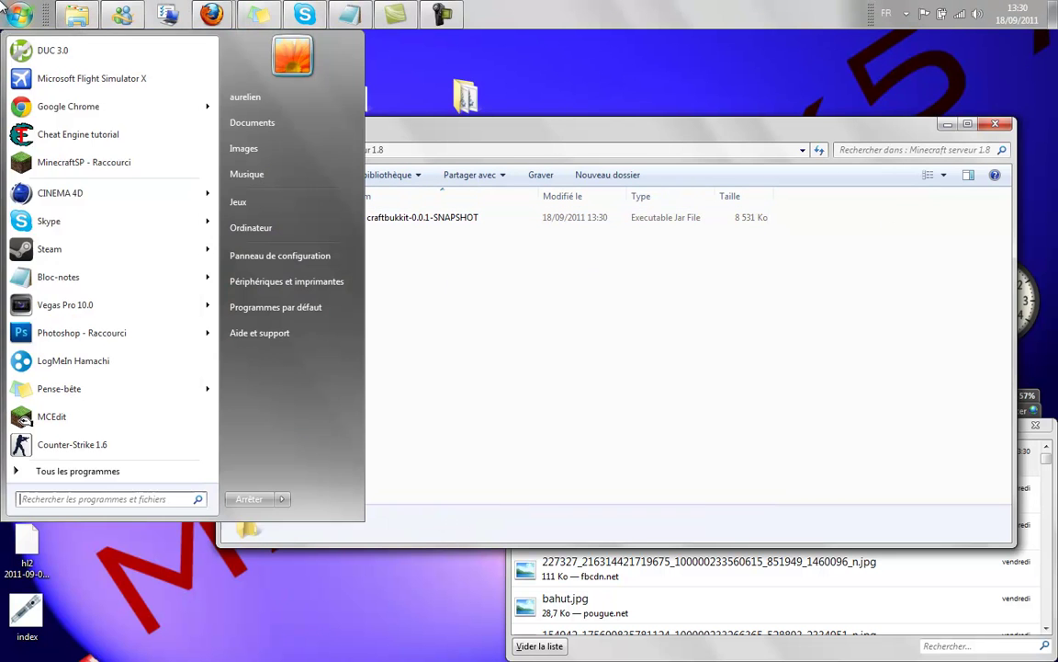
pyautogui.click(69, 276)
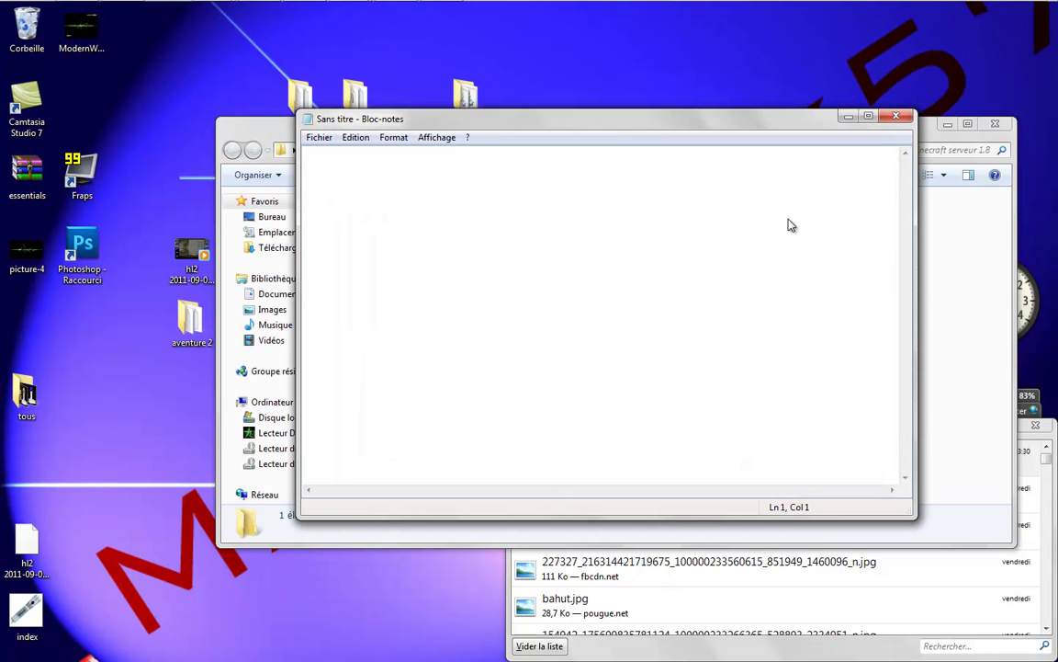
pyautogui.moveTo(348, 13)
pyautogui.click(300, 50)
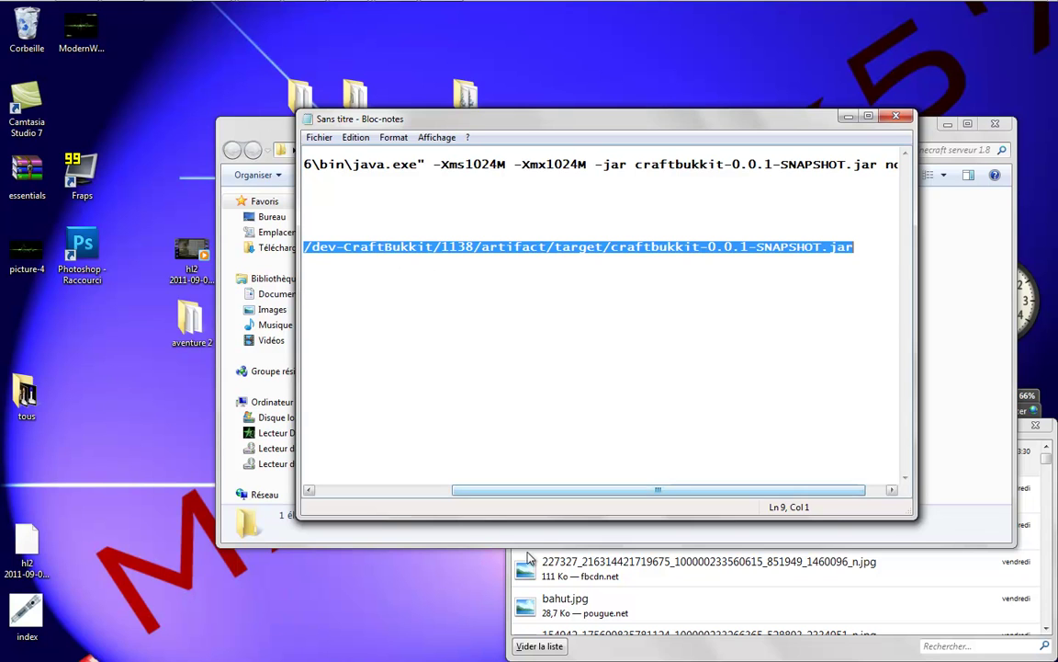
pyautogui.moveTo(712, 492); pyautogui.dragTo(697, 460)
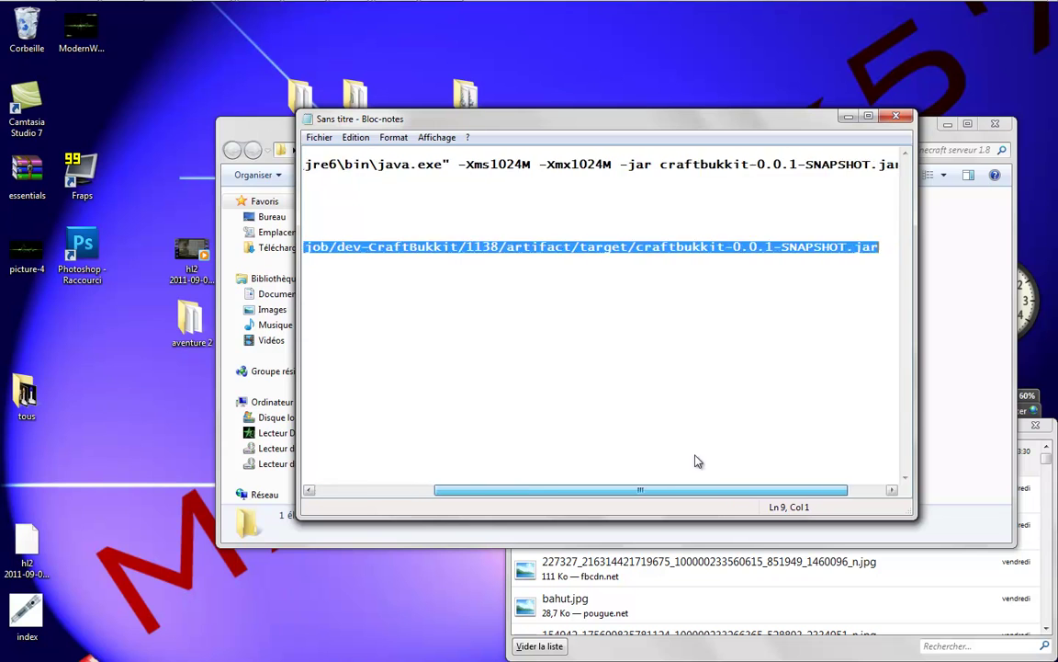
pyautogui.click(881, 363)
pyautogui.click(347, 175)
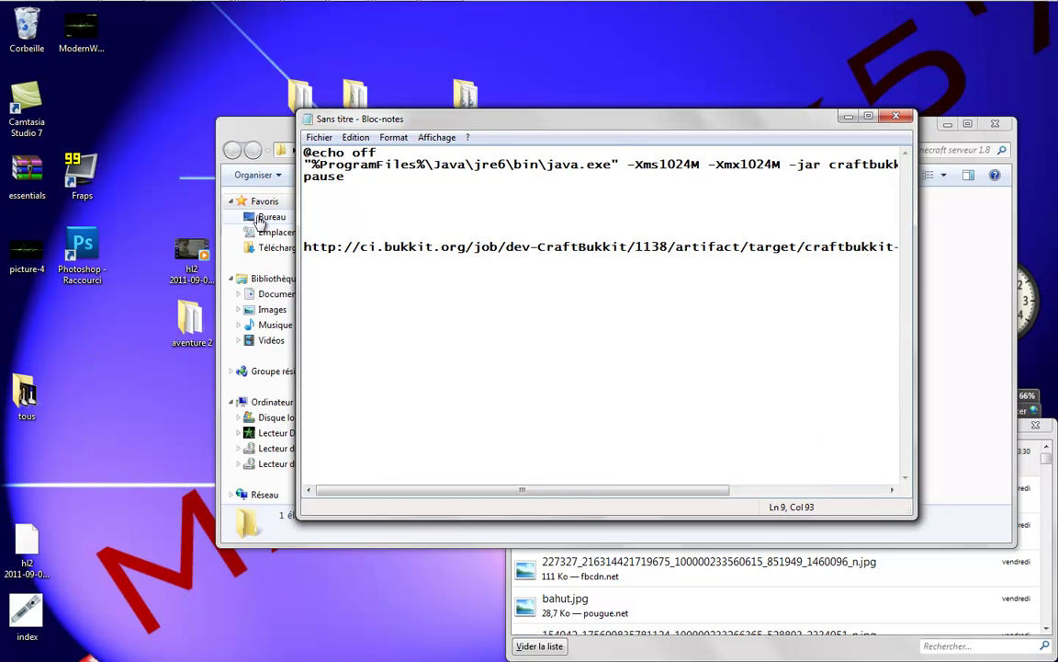
pyautogui.moveTo(347, 176); pyautogui.dragTo(304, 139)
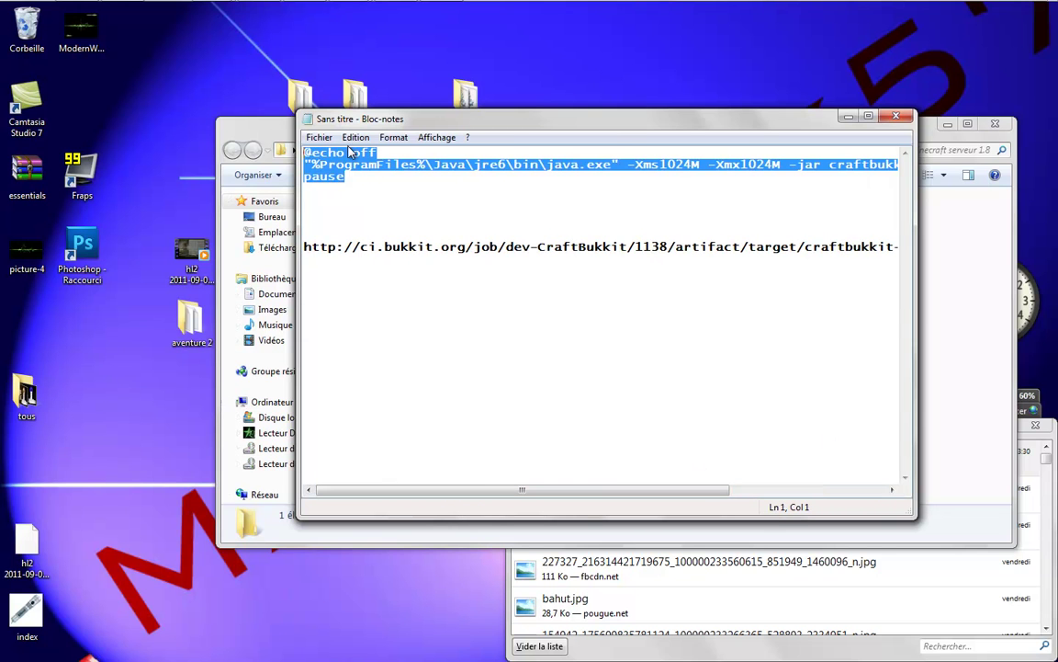
pyautogui.hotkey('ctrl', 'a')
pyautogui.press('Delete')
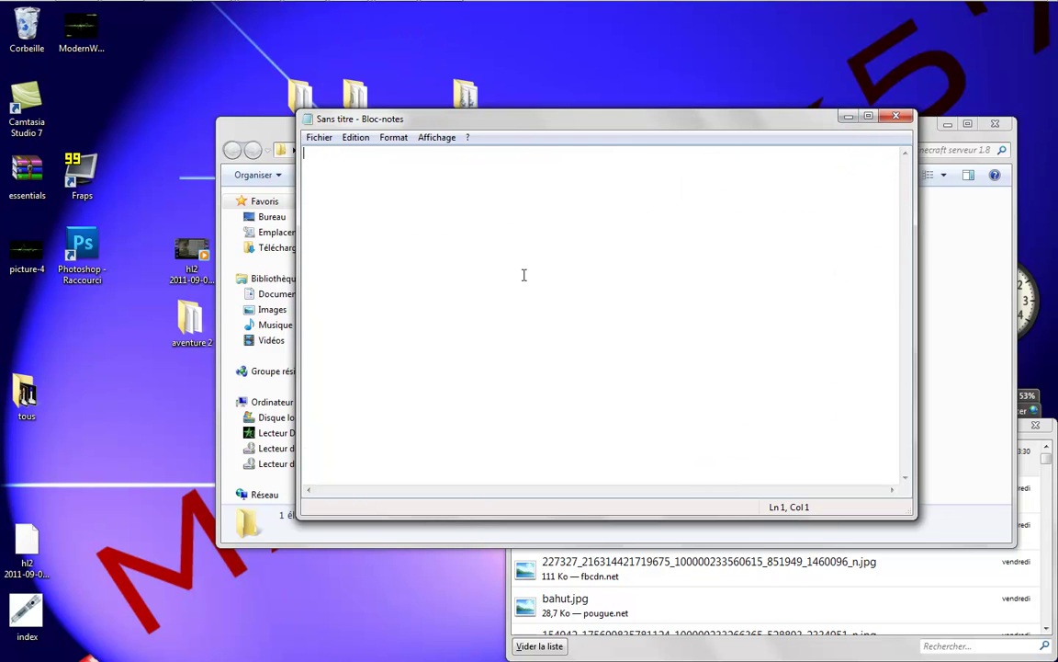
pyautogui.hotkey('ctrl', 'v')
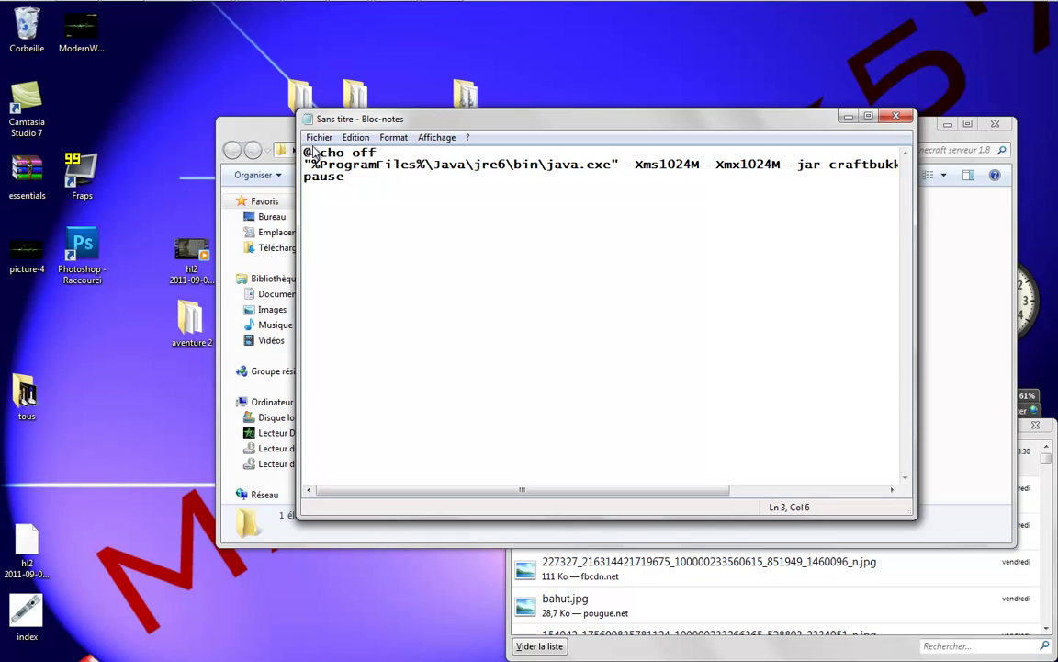
# - Start saving the launch script under a new name with the file type set to all files (Tous les fichiers)
pyautogui.click(321, 140)
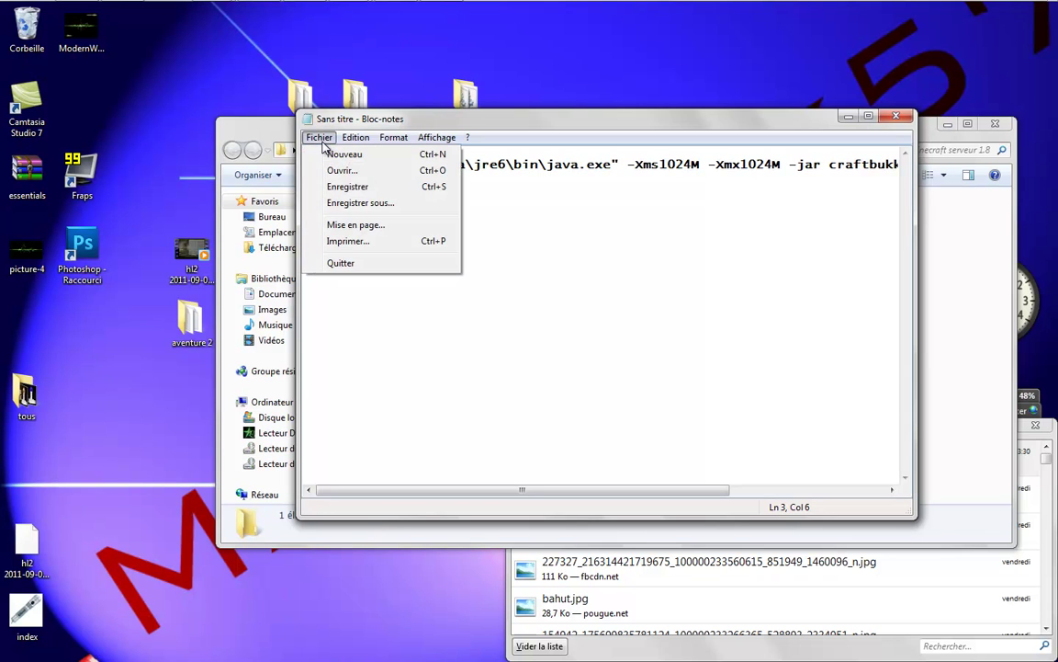
pyautogui.click(339, 204)
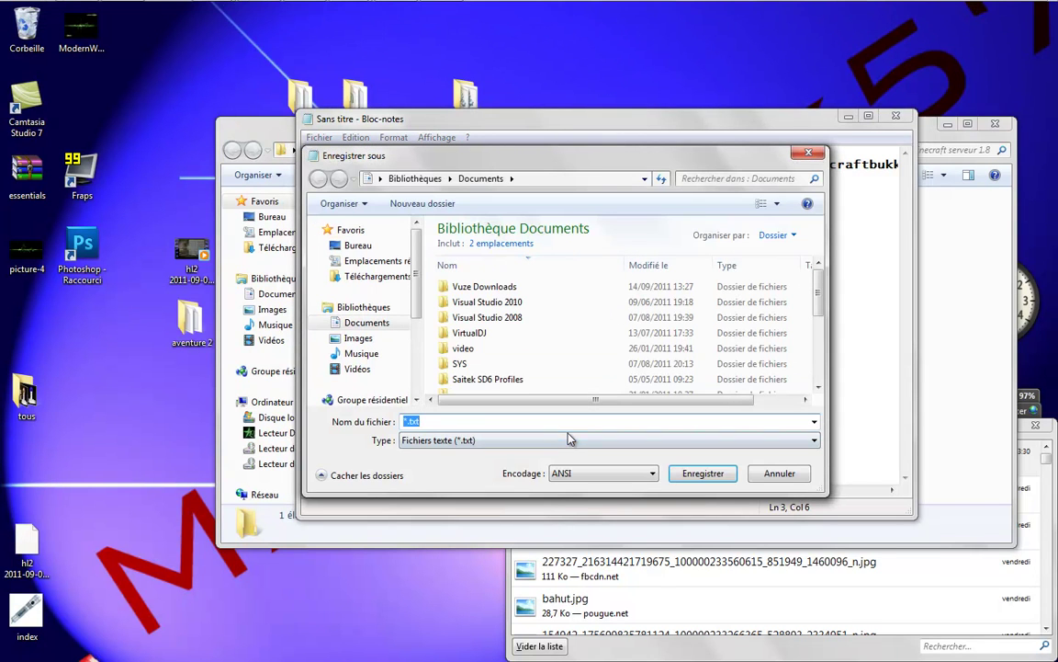
pyautogui.click(419, 443)
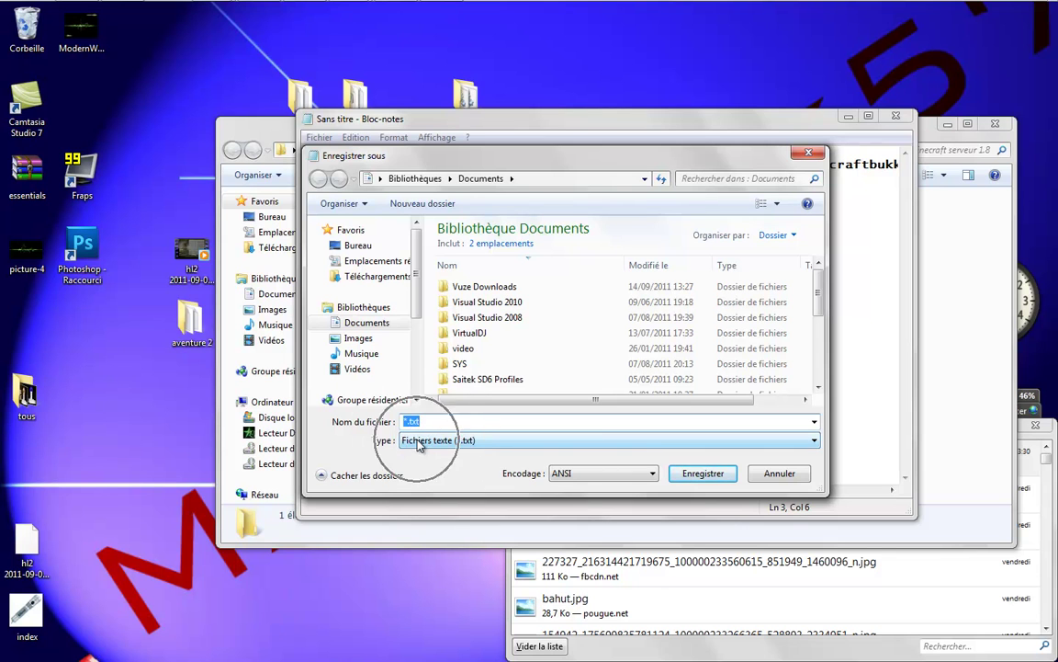
pyautogui.click(418, 443)
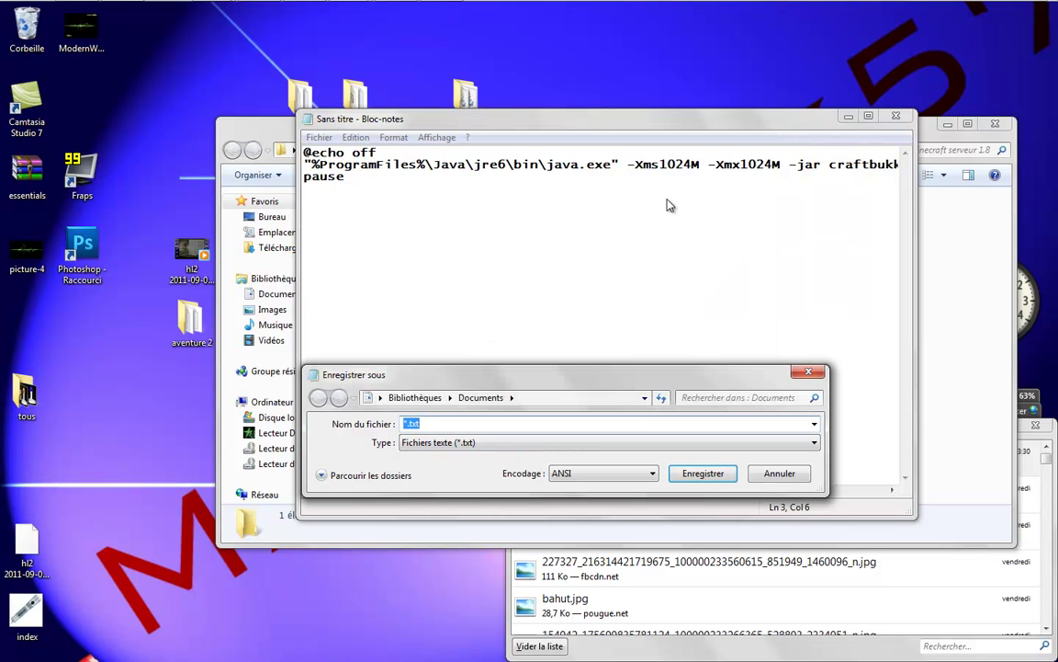
pyautogui.moveTo(440, 367); pyautogui.dragTo(442, 237)
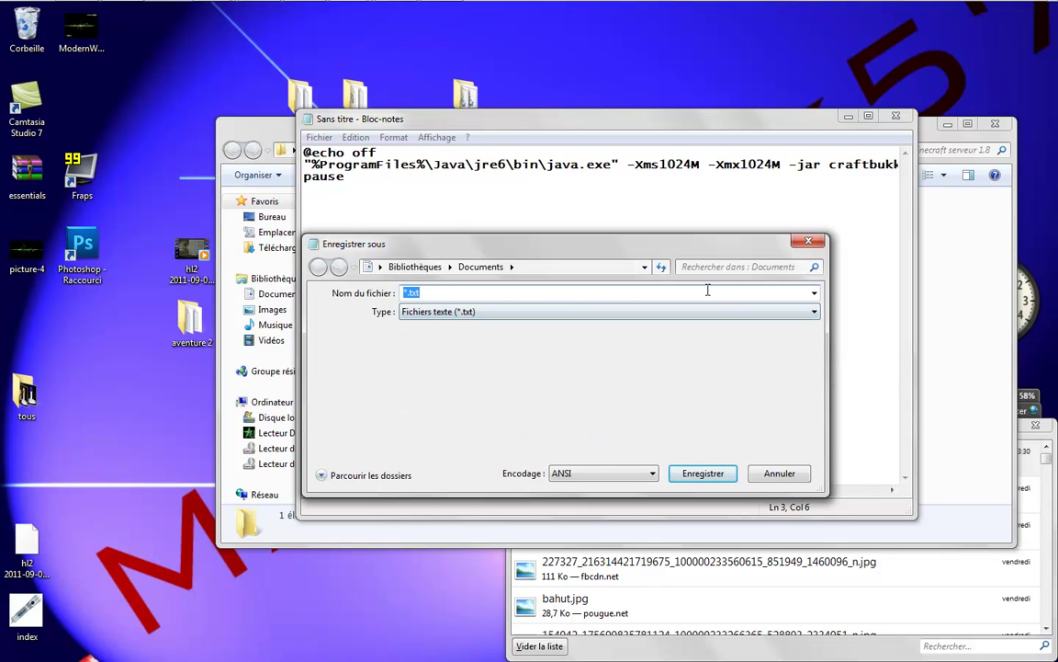
pyautogui.click(382, 474)
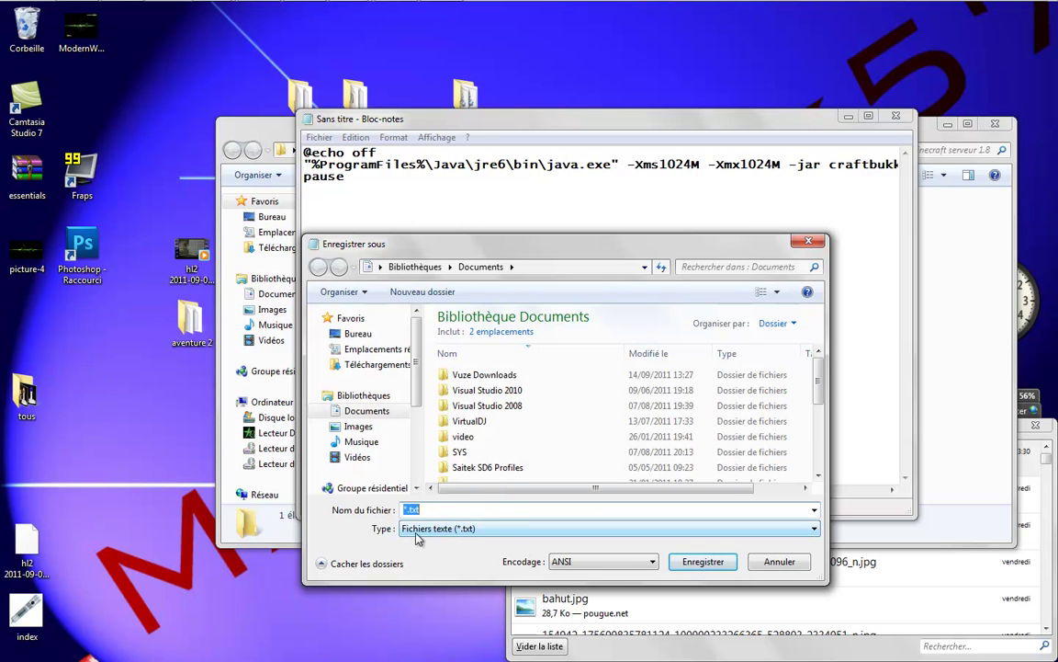
pyautogui.click(433, 533)
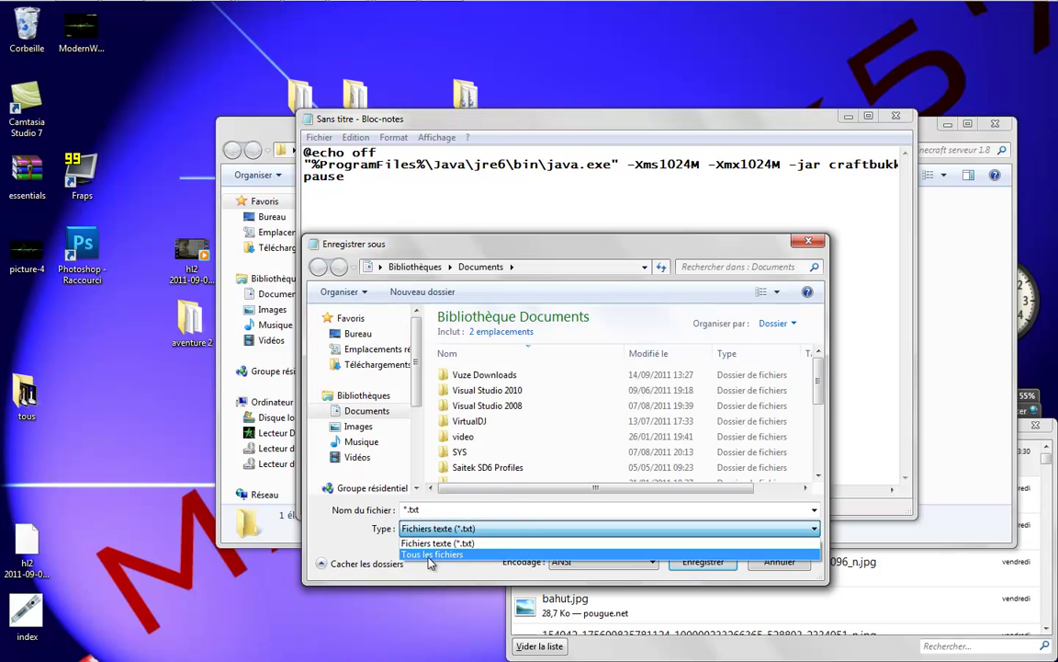
pyautogui.click(429, 554)
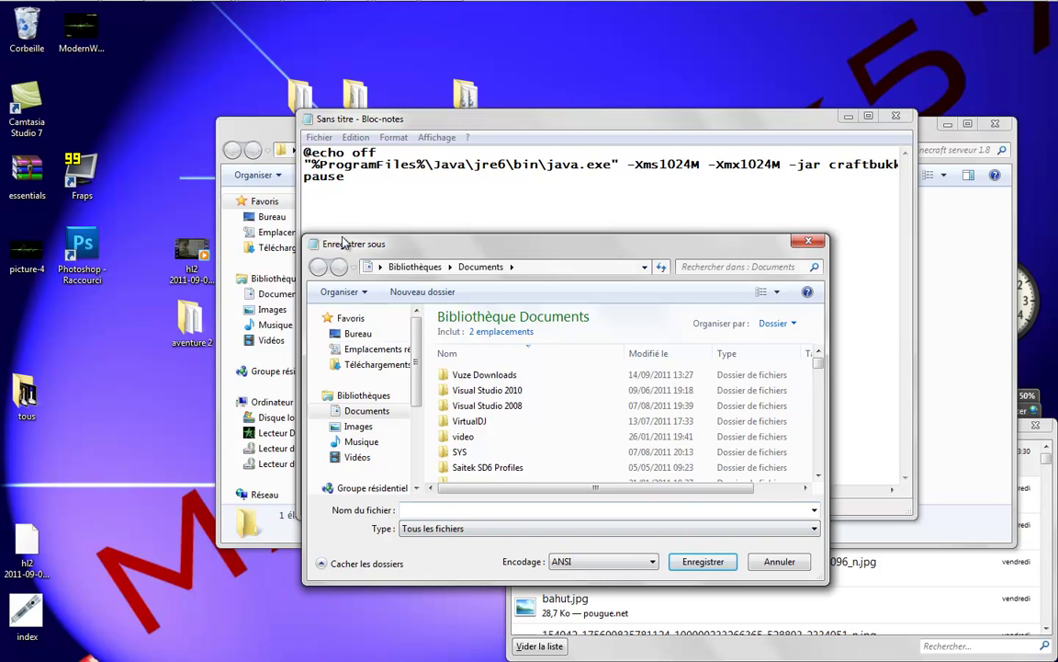
# - Set the save location to the Minecraft serveur 1.8 folder on the desktop
pyautogui.click(274, 144)
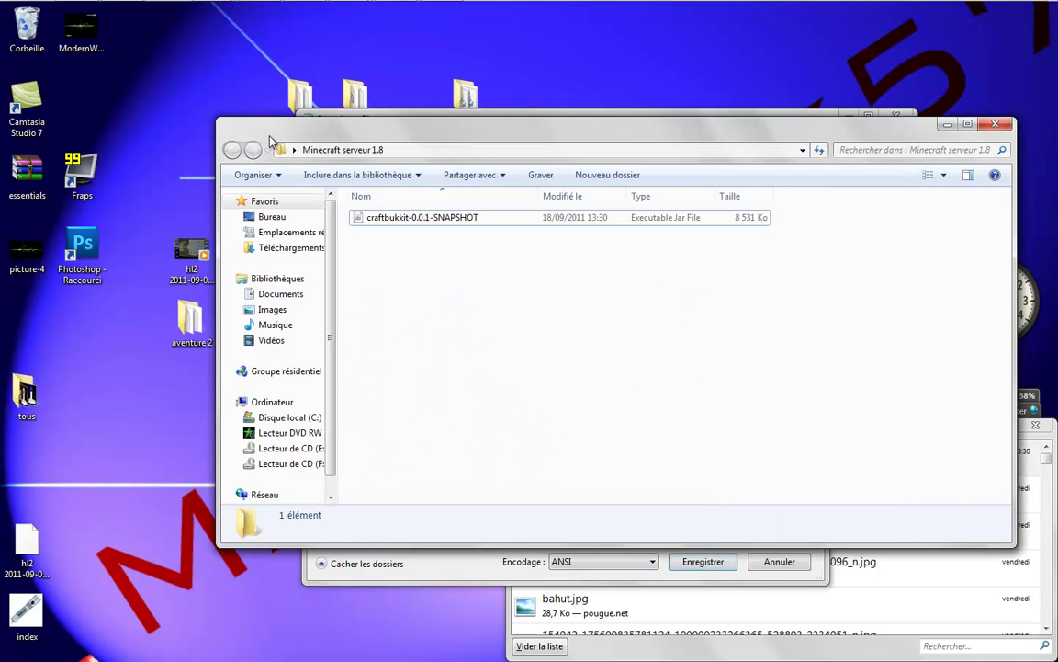
pyautogui.click(466, 579)
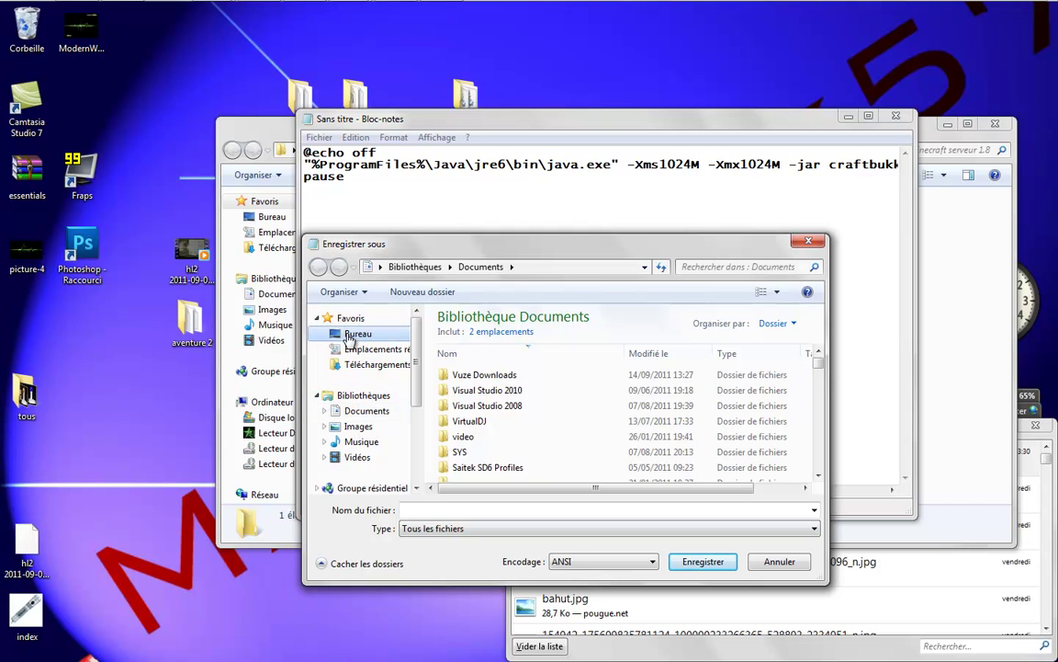
pyautogui.click(351, 336)
pyautogui.click(510, 508)
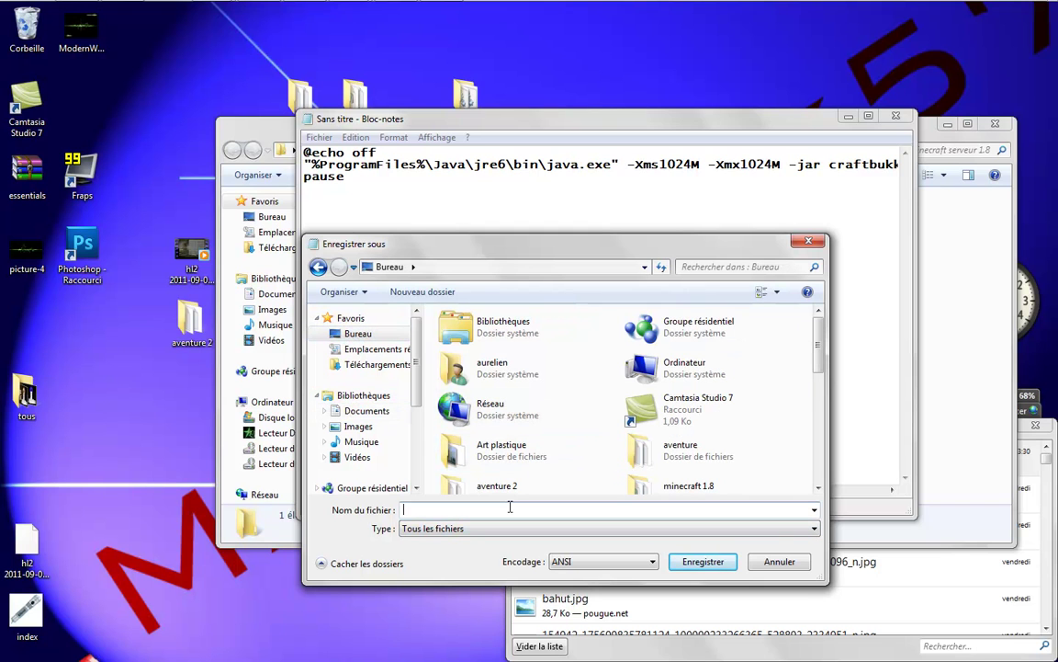
pyautogui.write('m')
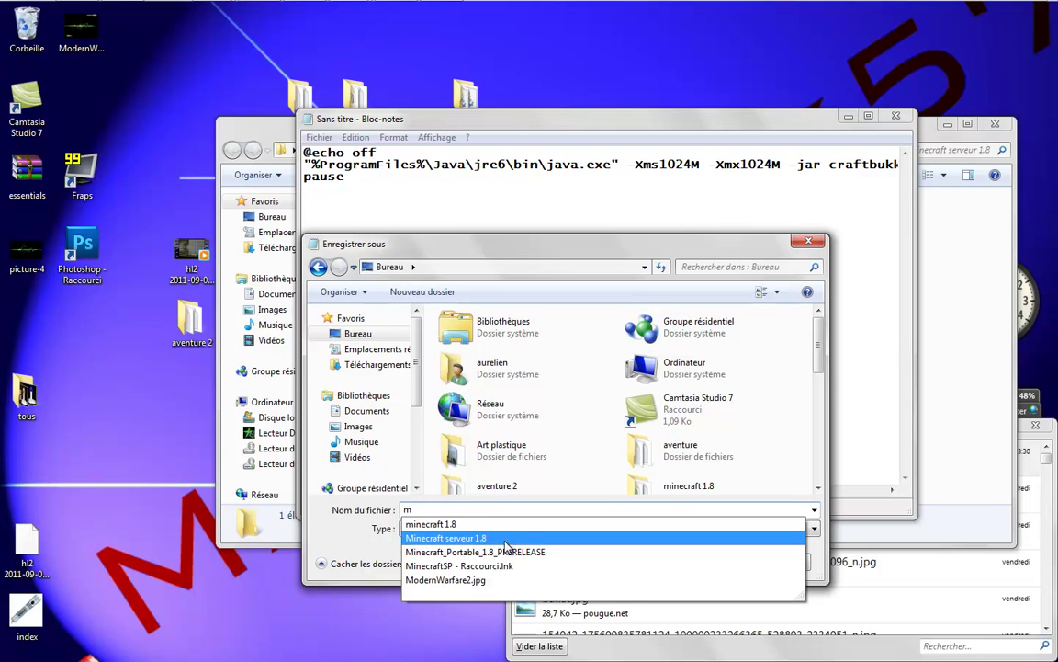
pyautogui.click(505, 538)
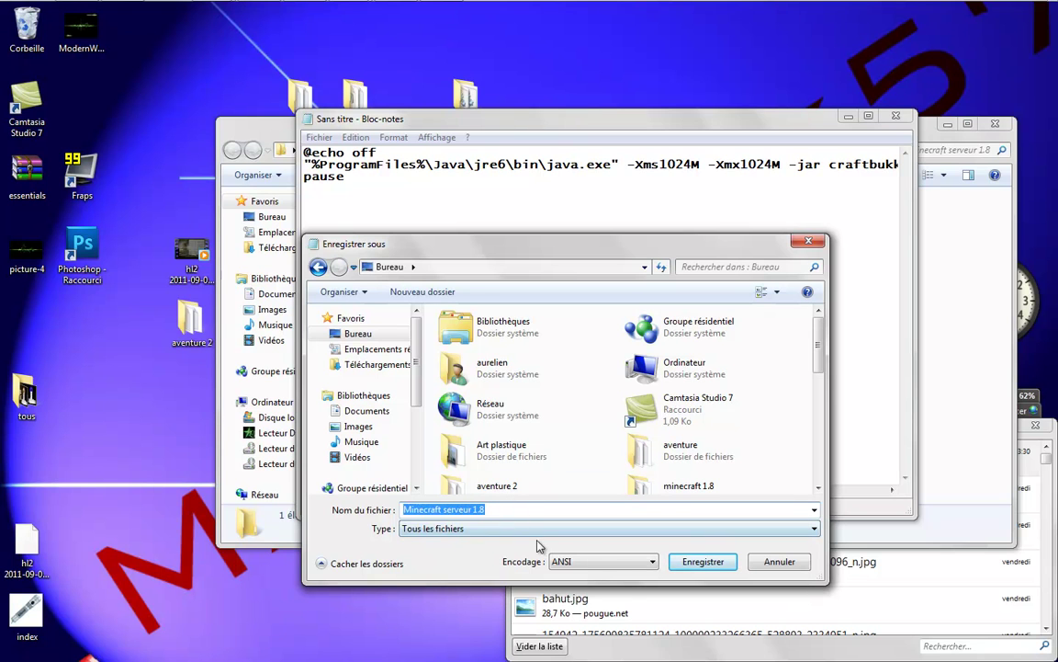
pyautogui.click(543, 460)
pyautogui.click(634, 478)
pyautogui.scroll(-2, 634, 478)
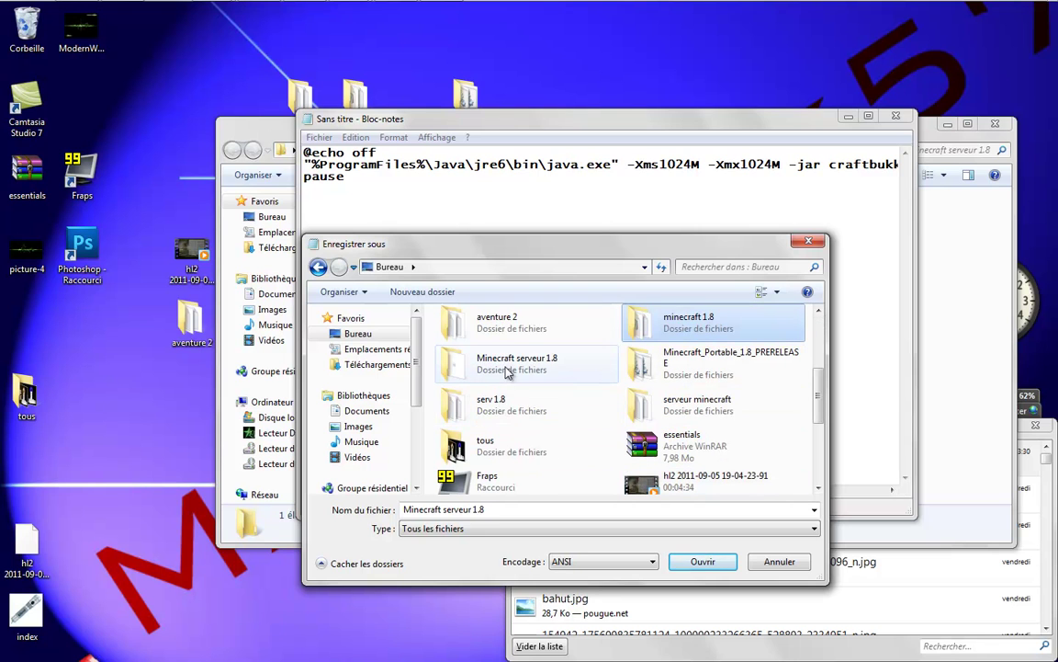
pyautogui.click(481, 366)
pyautogui.doubleClick(484, 375)
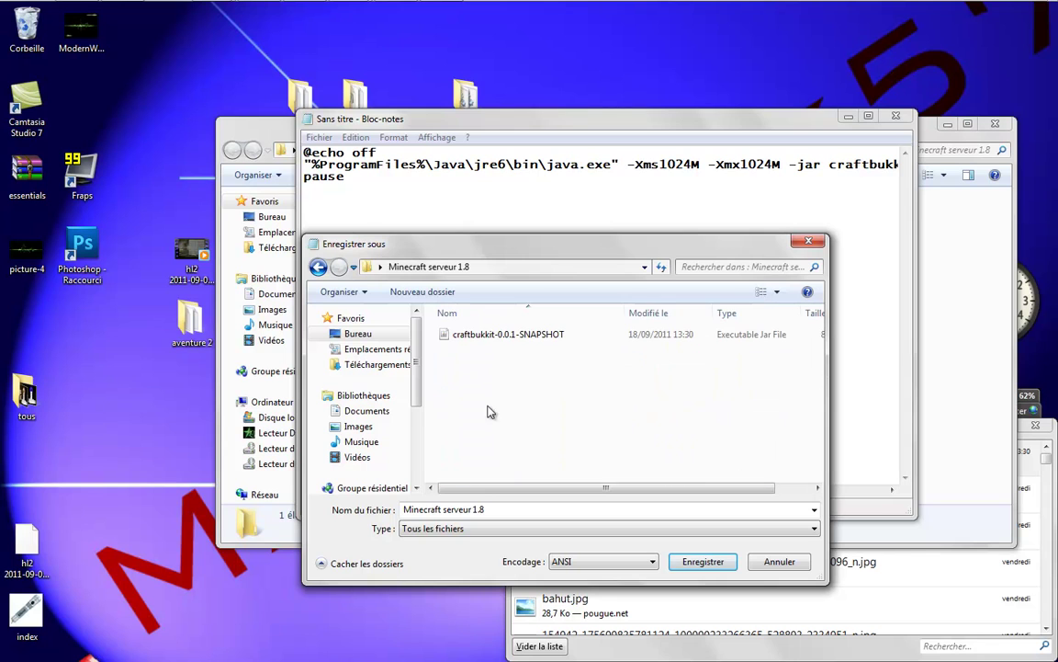
# - Save the script as the batch file RUN.bat and close the document
pyautogui.moveTo(485, 509); pyautogui.dragTo(419, 510)
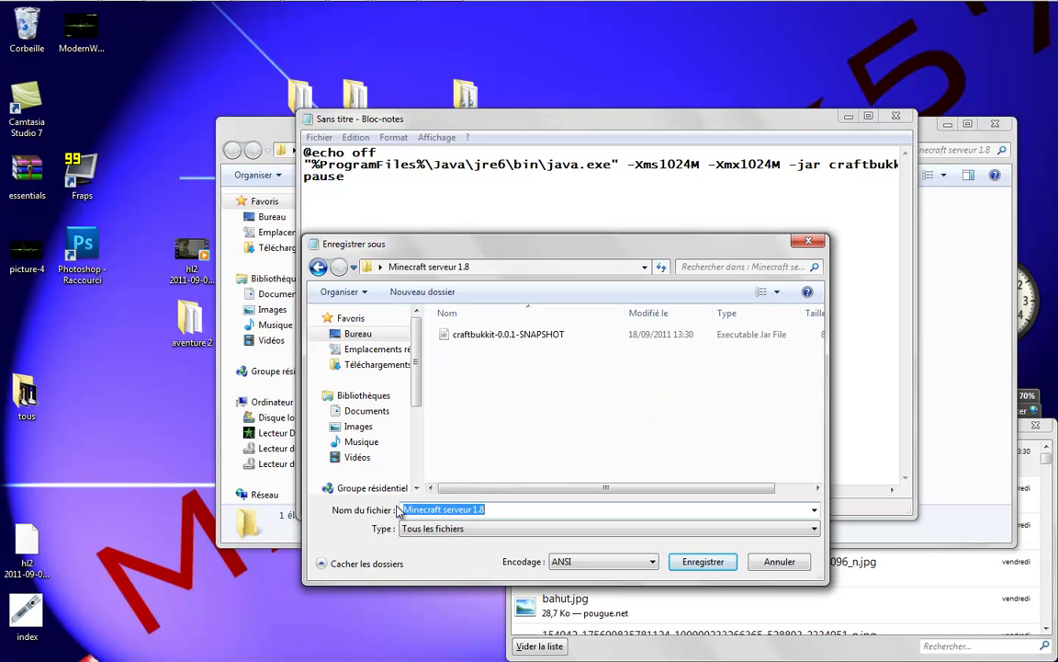
pyautogui.write('s')
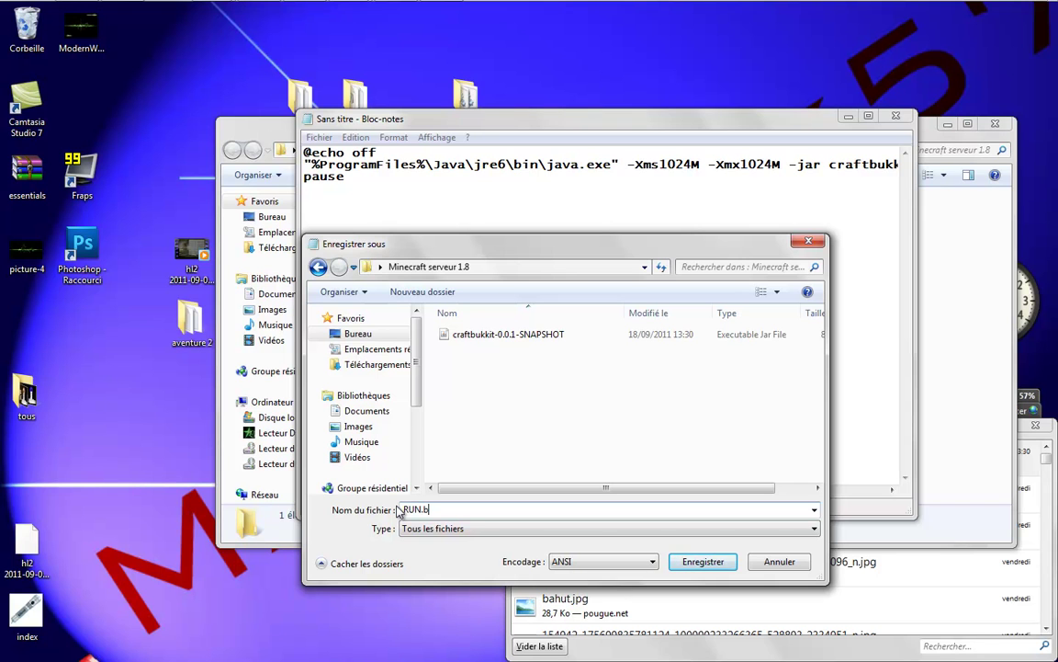
pyautogui.click(701, 561)
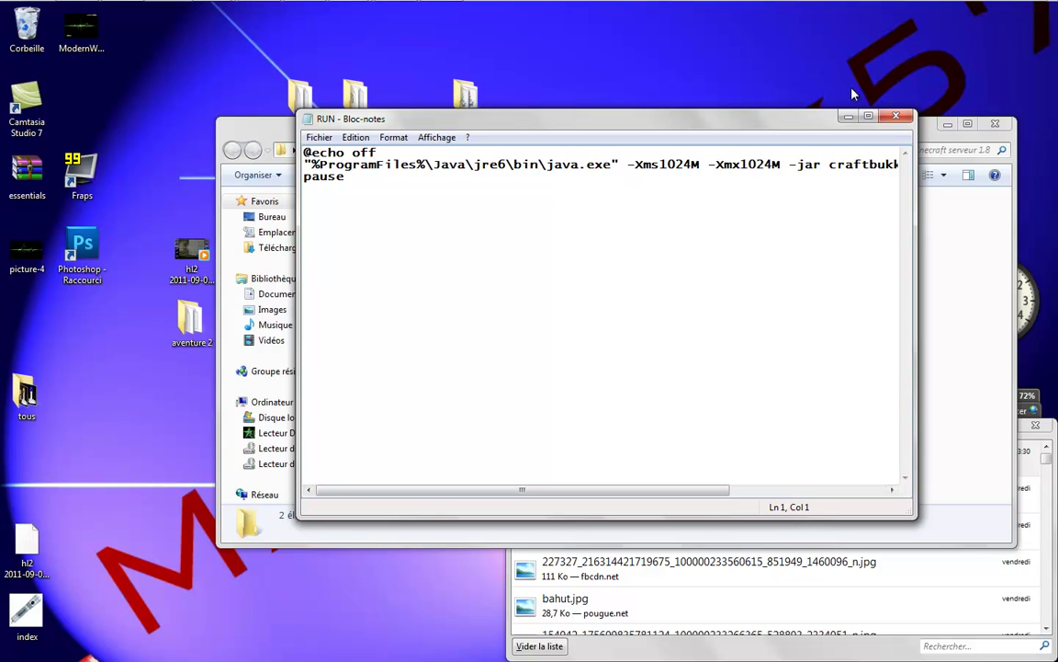
pyautogui.click(896, 115)
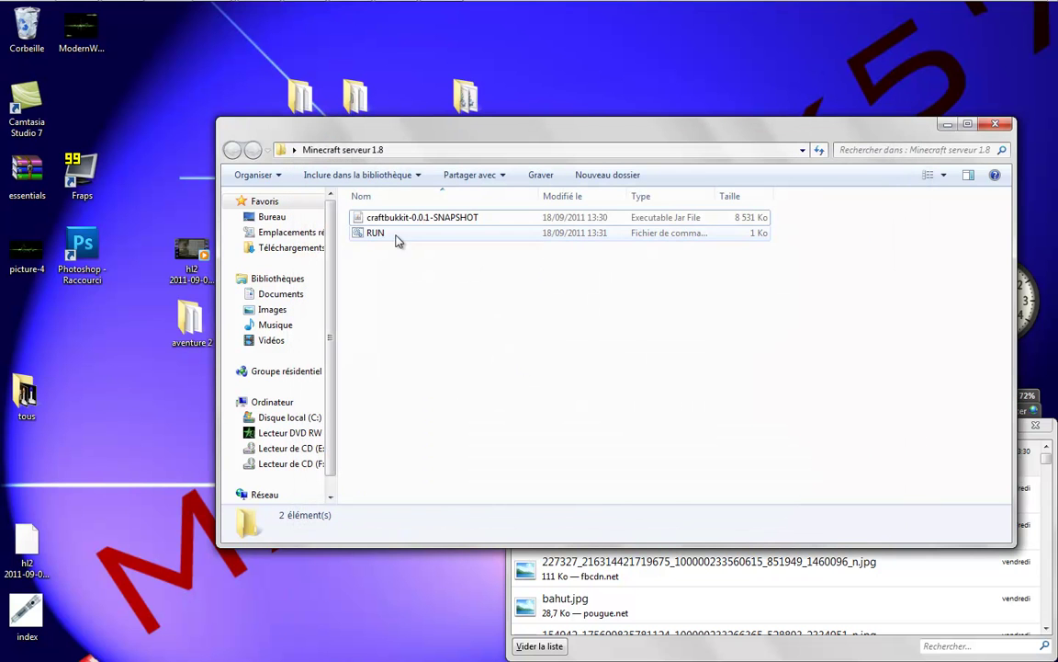
pyautogui.click(365, 237)
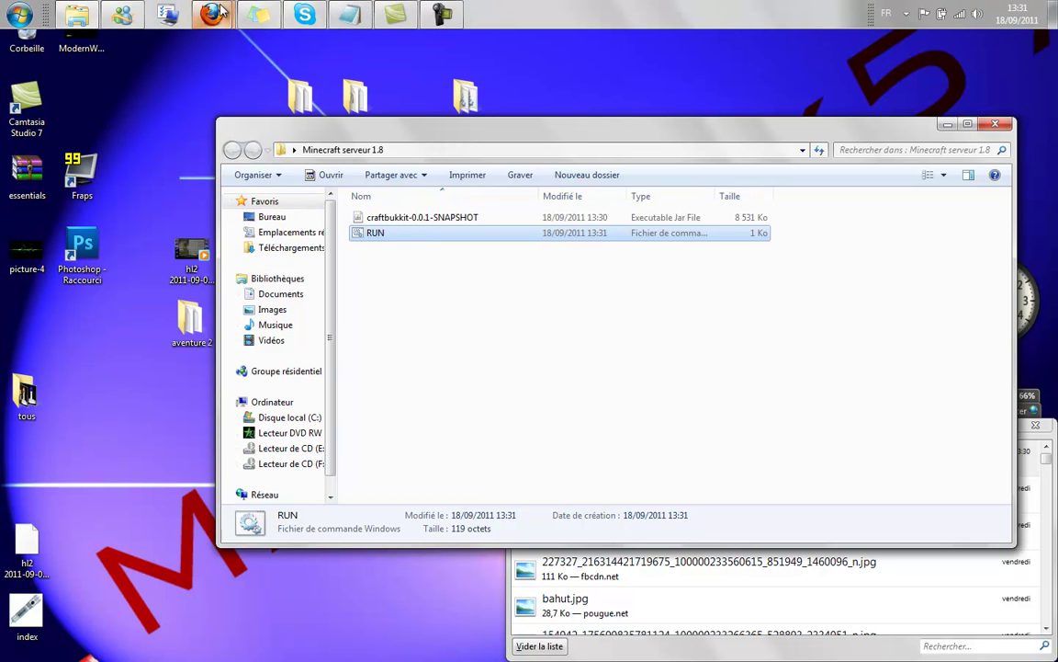
pyautogui.click(142, 92)
pyautogui.click(402, 28)
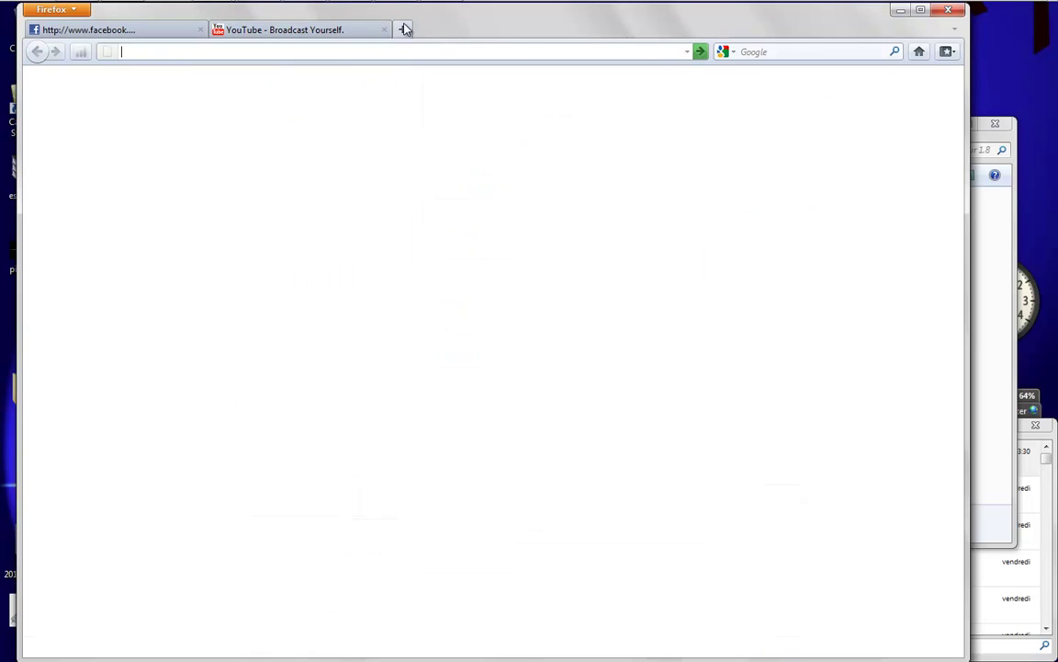
pyautogui.write('mine')
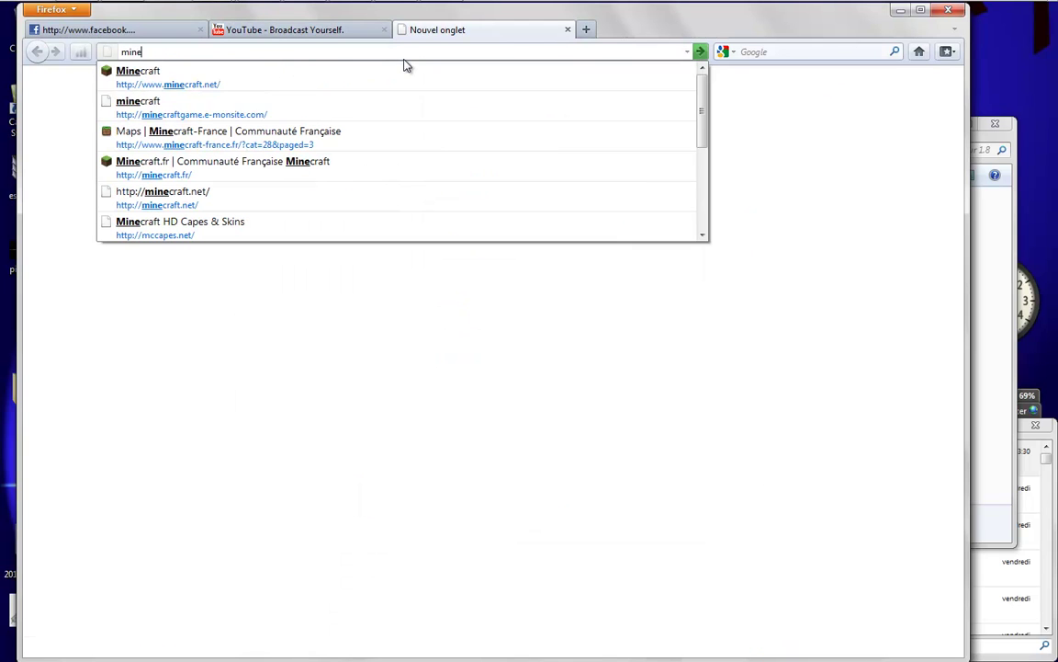
pyautogui.write('cra')
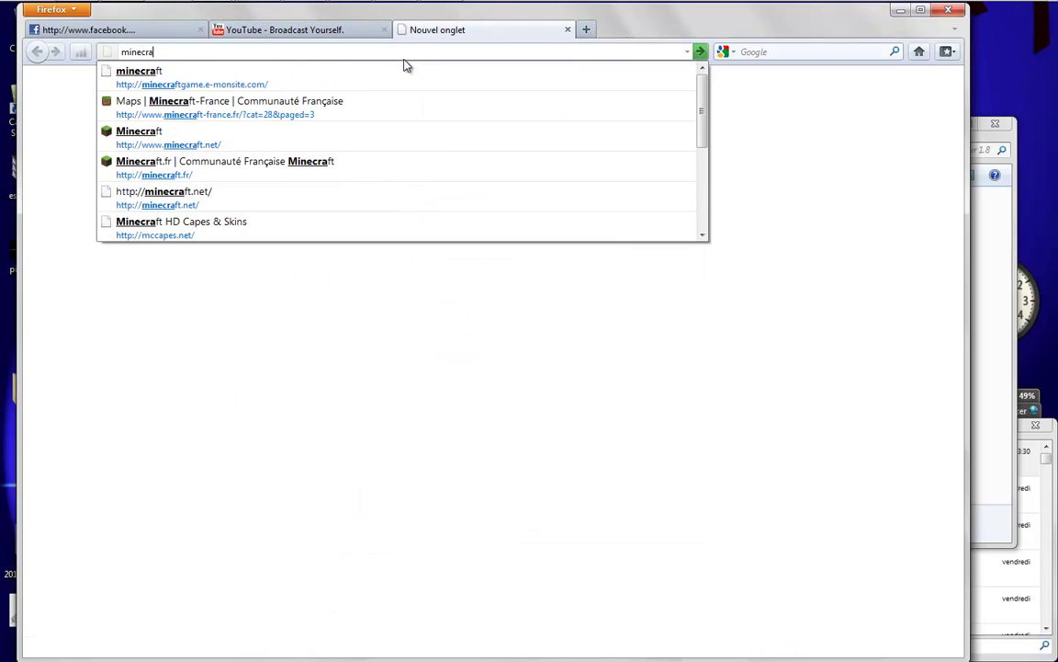
pyautogui.write('ft')
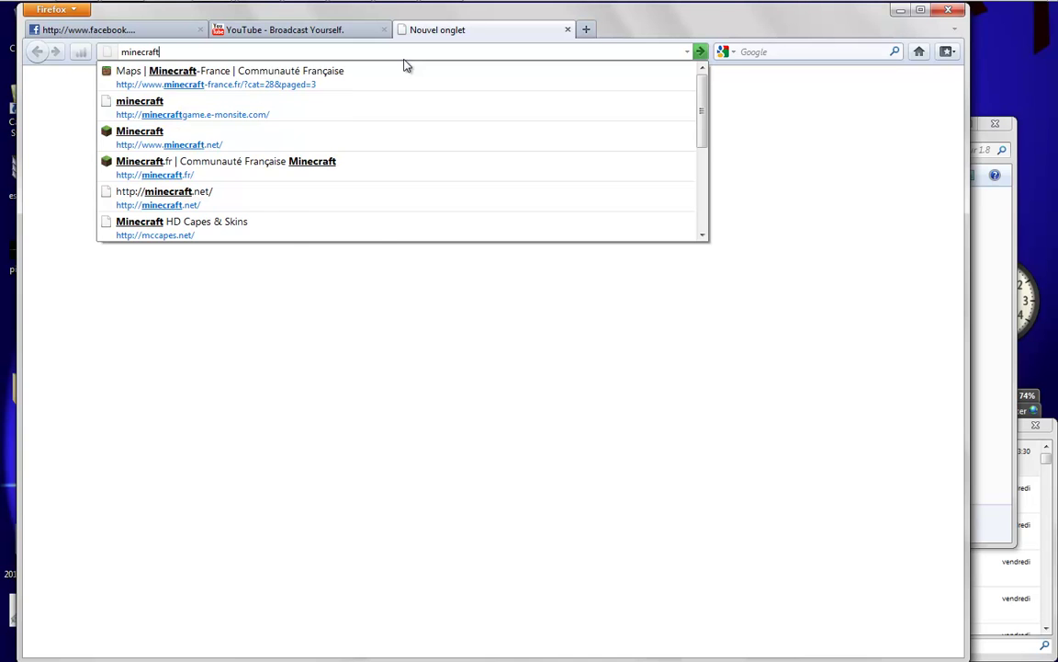
pyautogui.write('.net')
pyautogui.press('Down')
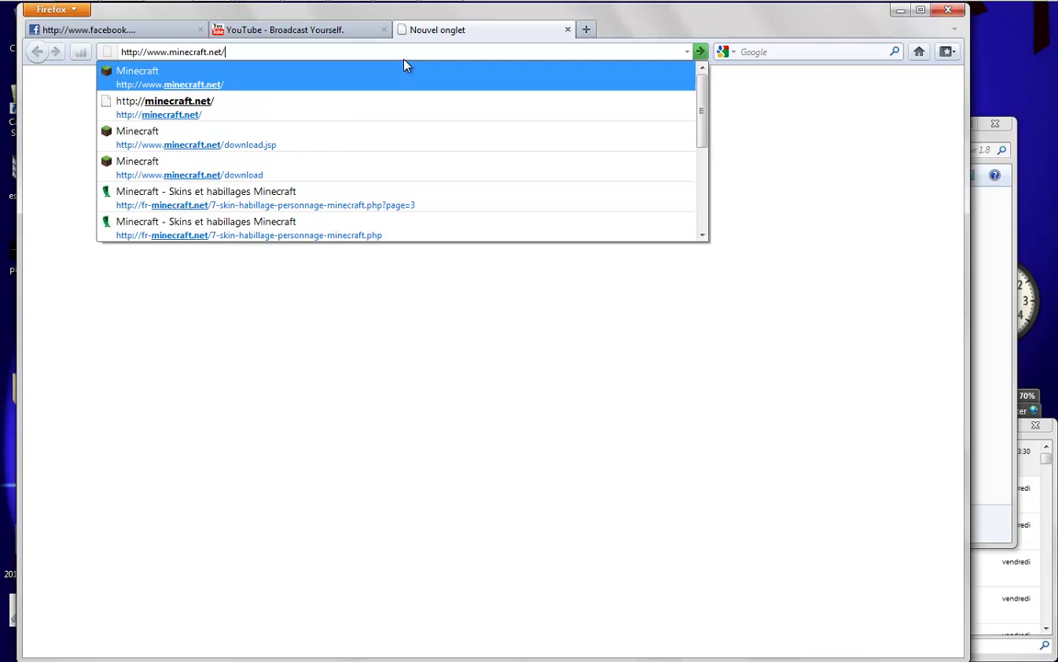
pyautogui.press('Return')
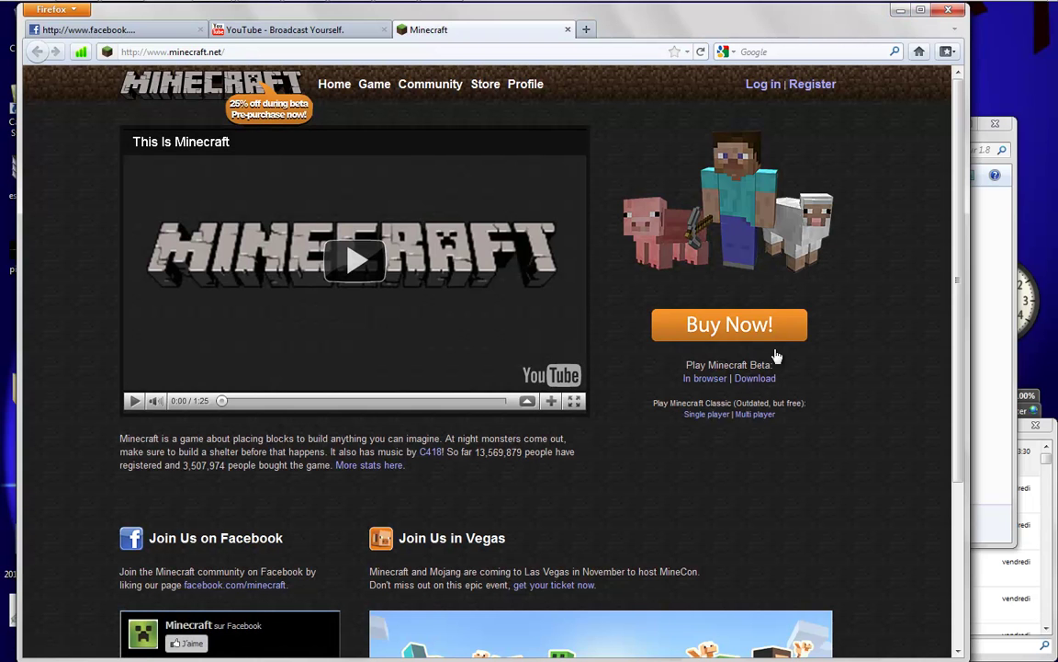
# - Return to the server folder, run craftbukkit-0.0.1-SNAPSHOT to generate the server files, and select the plugins folder
pyautogui.moveTo(813, 14)
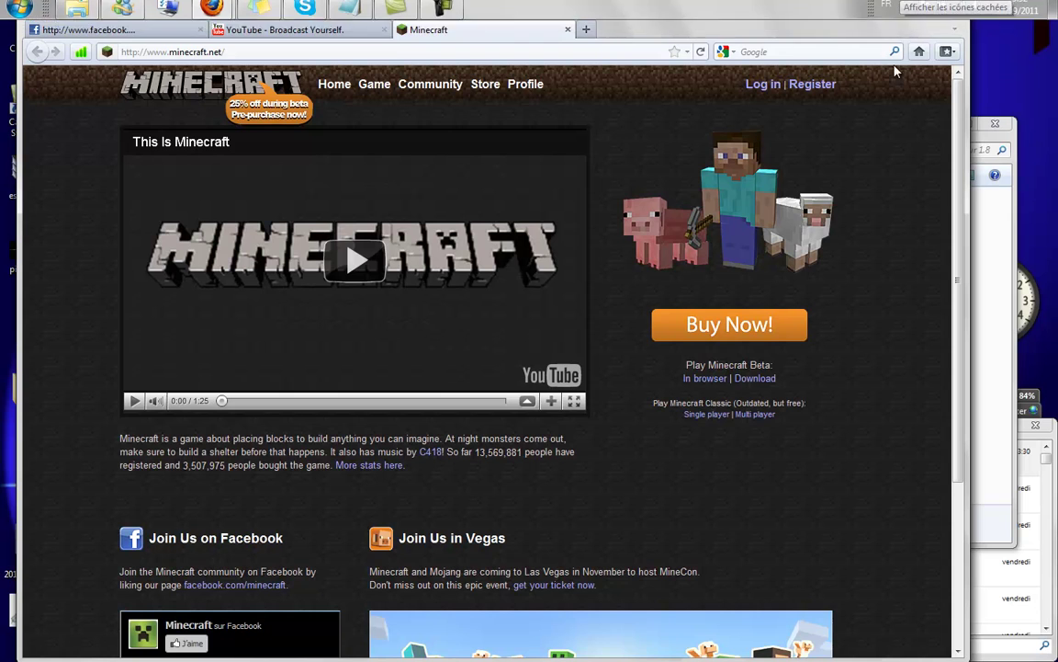
pyautogui.click(905, 30)
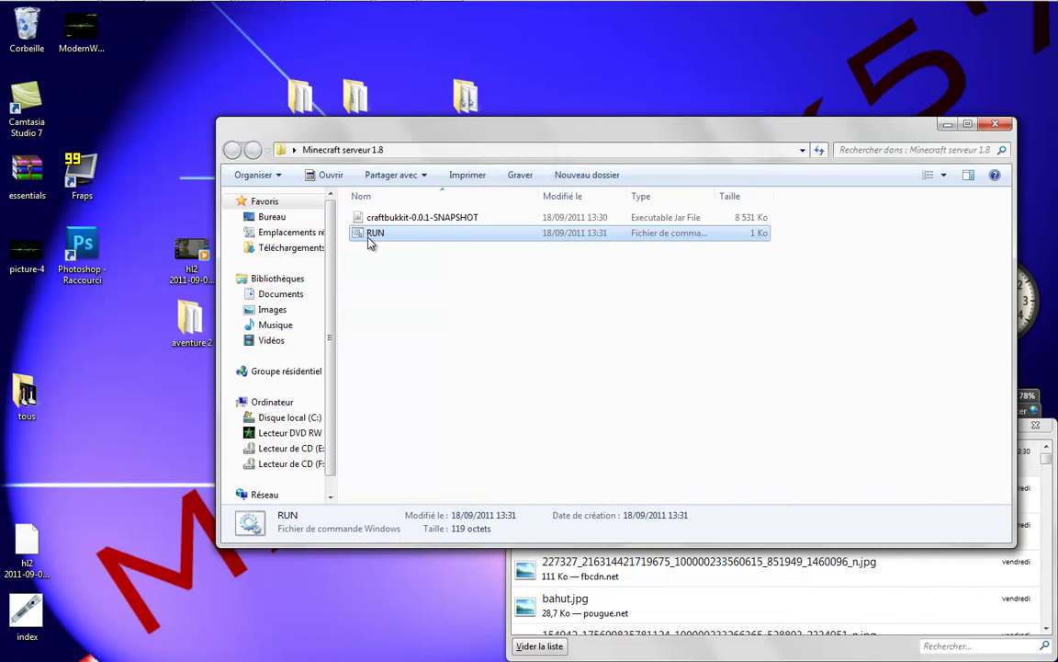
pyautogui.doubleClick(371, 220)
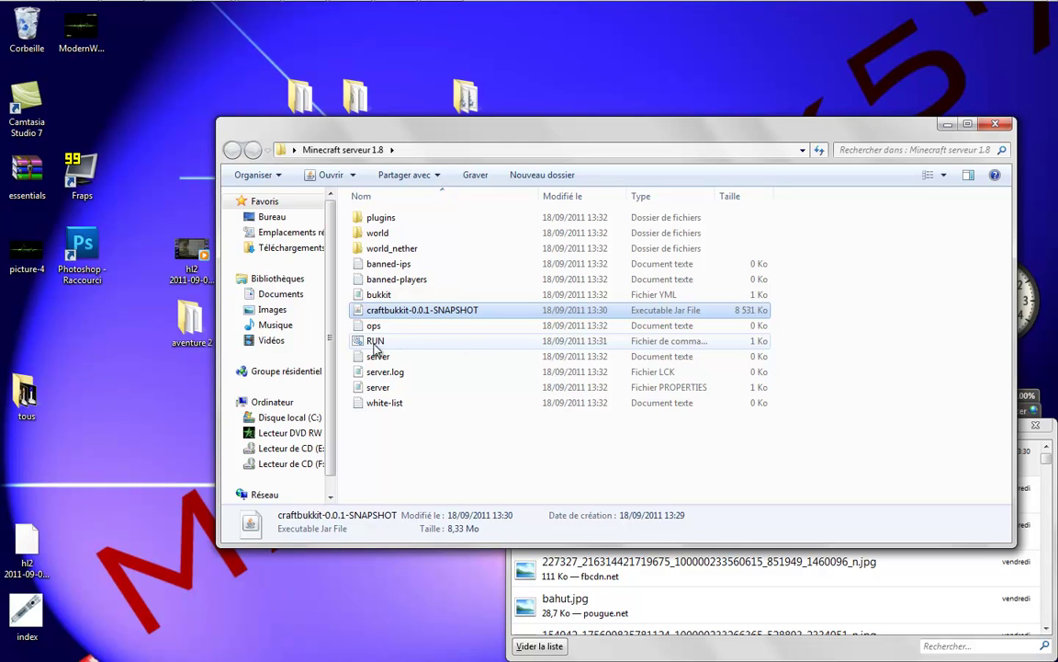
pyautogui.click(380, 218)
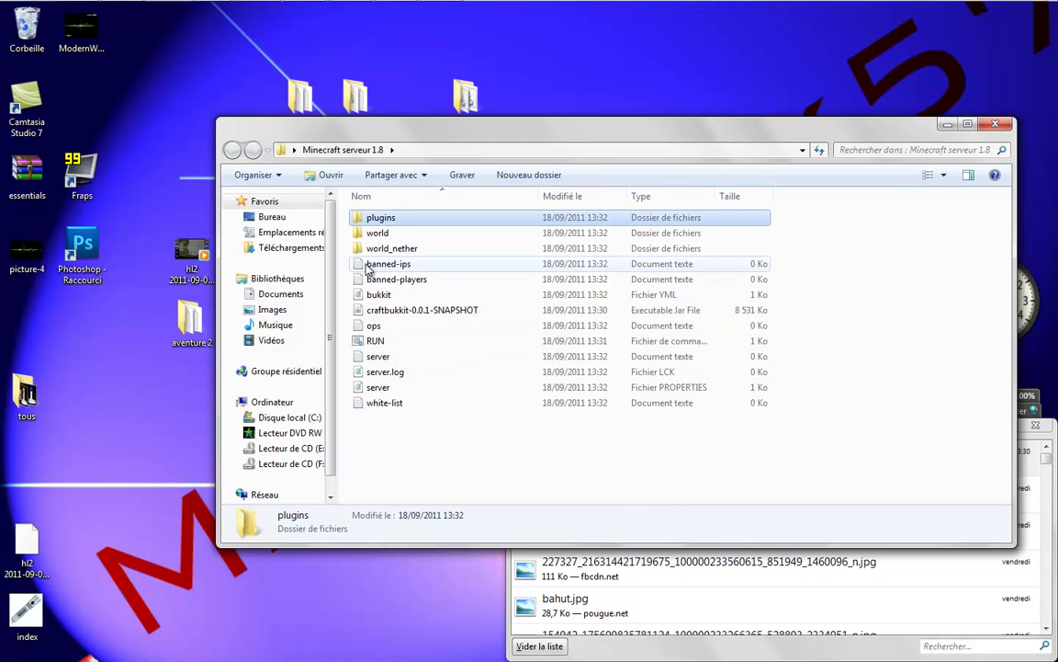
# - Switch back to Firefox and select the Minecraft tab's current web address for replacement
pyautogui.click(196, 13)
pyautogui.click(151, 102)
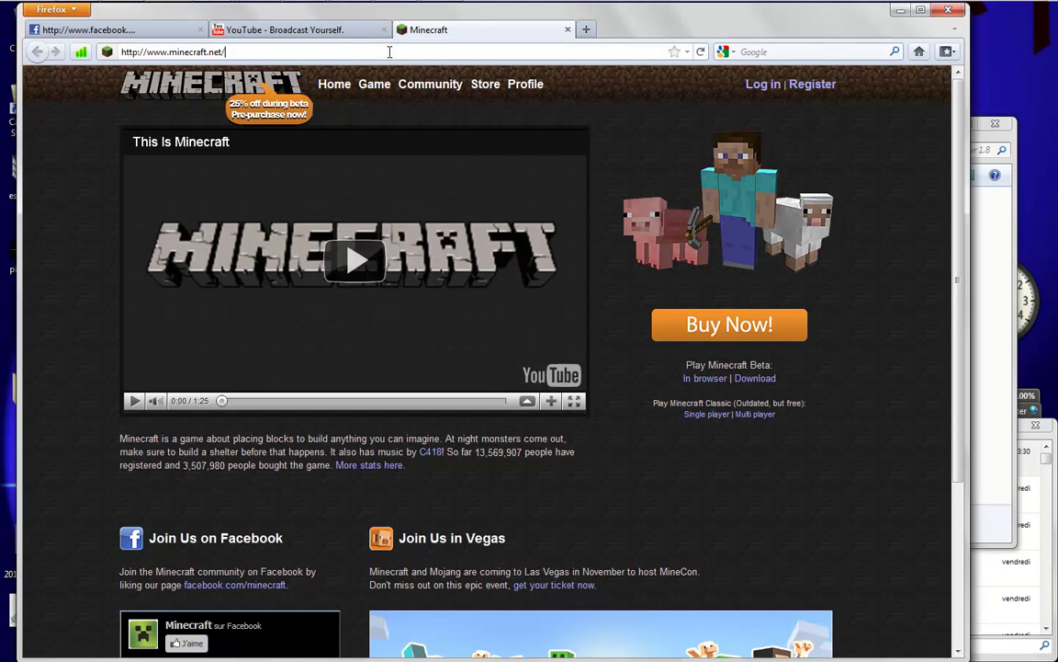
pyautogui.click(390, 51)
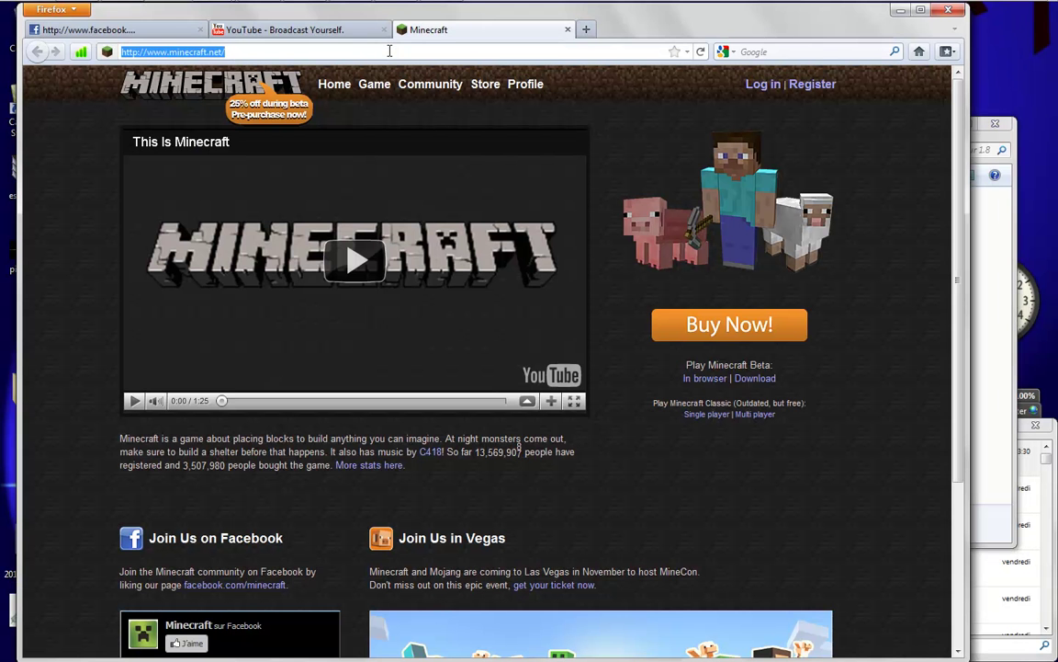
pyautogui.write('craf')
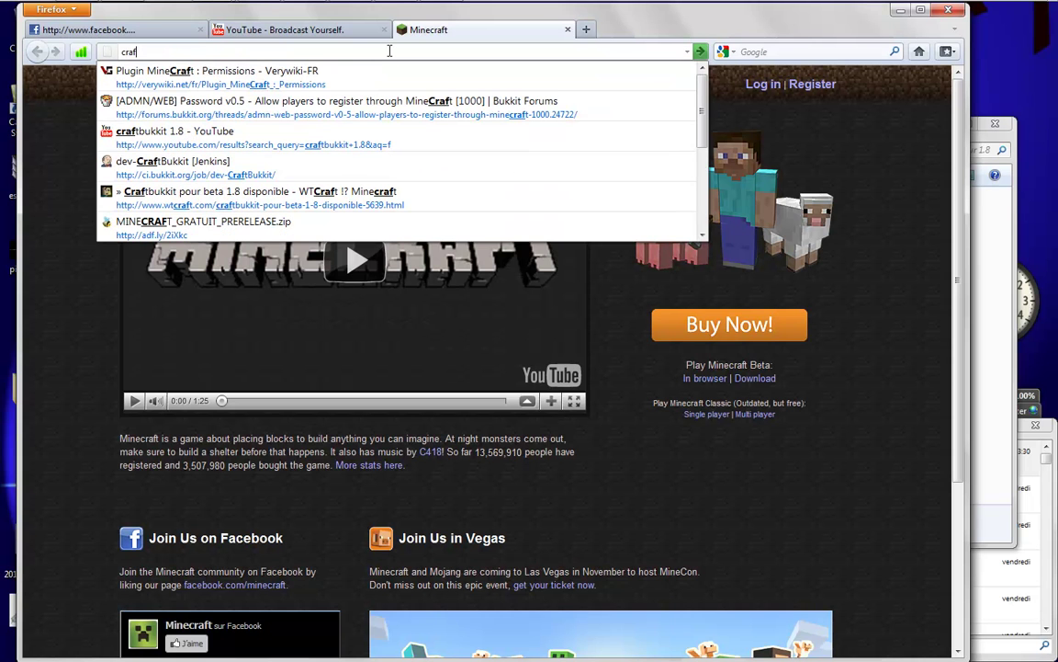
pyautogui.write('tb')
pyautogui.press('BackSpace')
pyautogui.press('BackSpace')
pyautogui.press('BackSpace')
pyautogui.press('BackSpace')
pyautogui.press('BackSpace')
pyautogui.press('BackSpace')
# - Find the Bukkit Plugin List with the address search "bukkit", open it, and browse the listed plugins
pyautogui.write('buk')
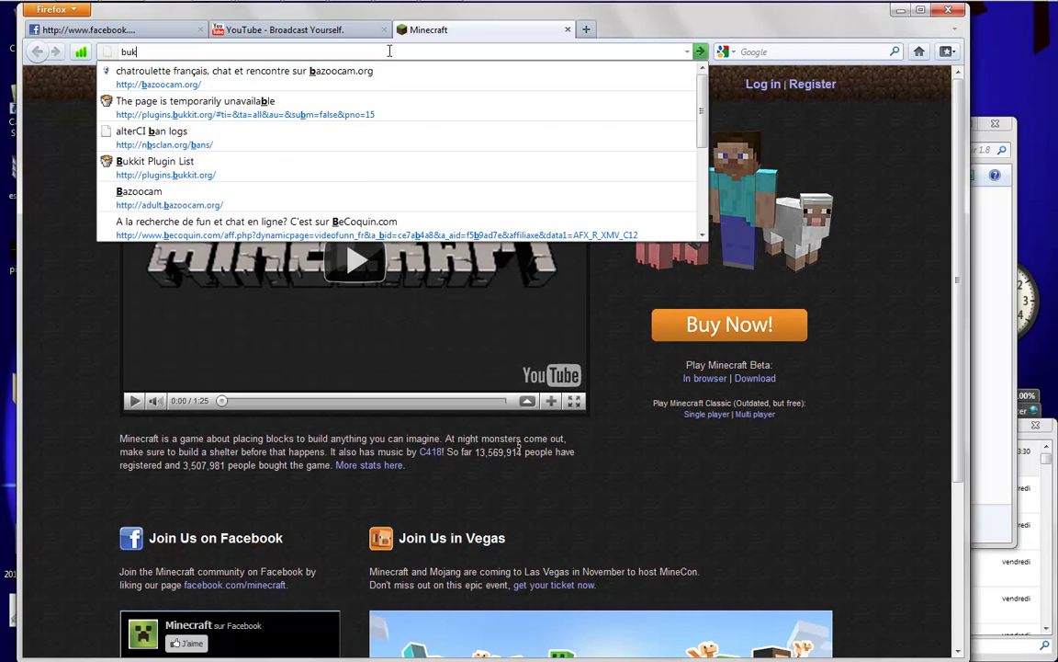
pyautogui.write('kit')
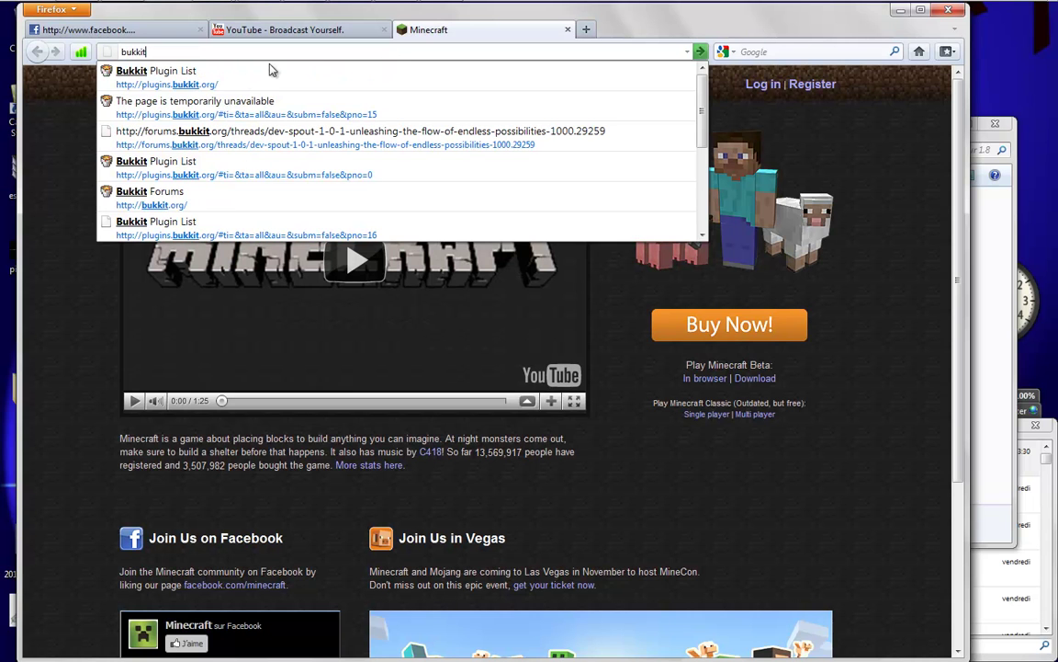
pyautogui.click(209, 73)
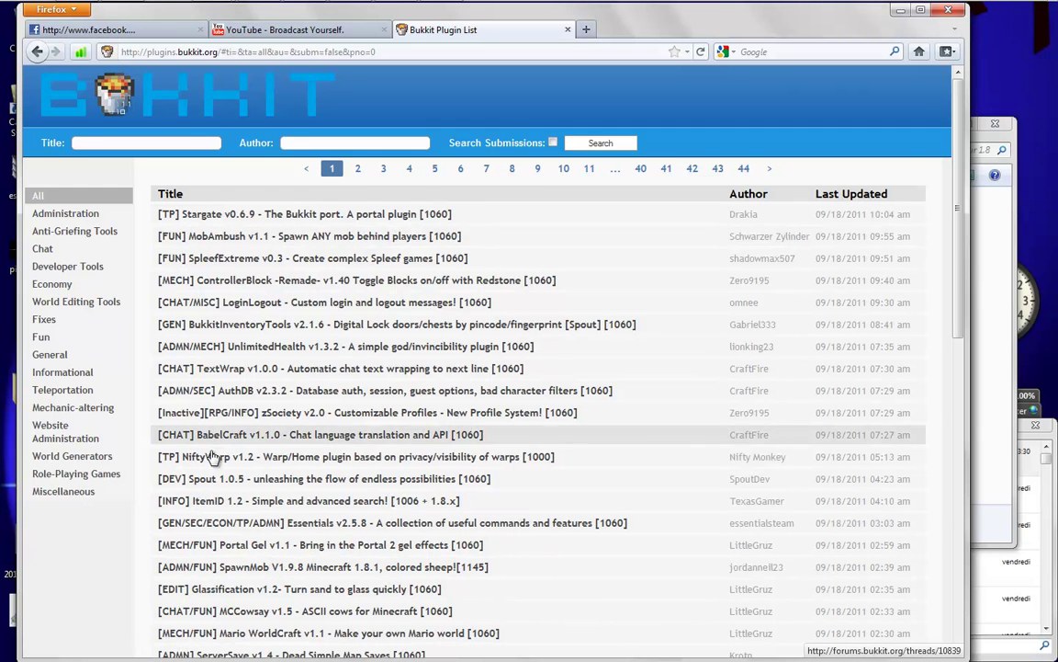
pyautogui.scroll(-3, 197, 496)
pyautogui.scroll(-3, 202, 516)
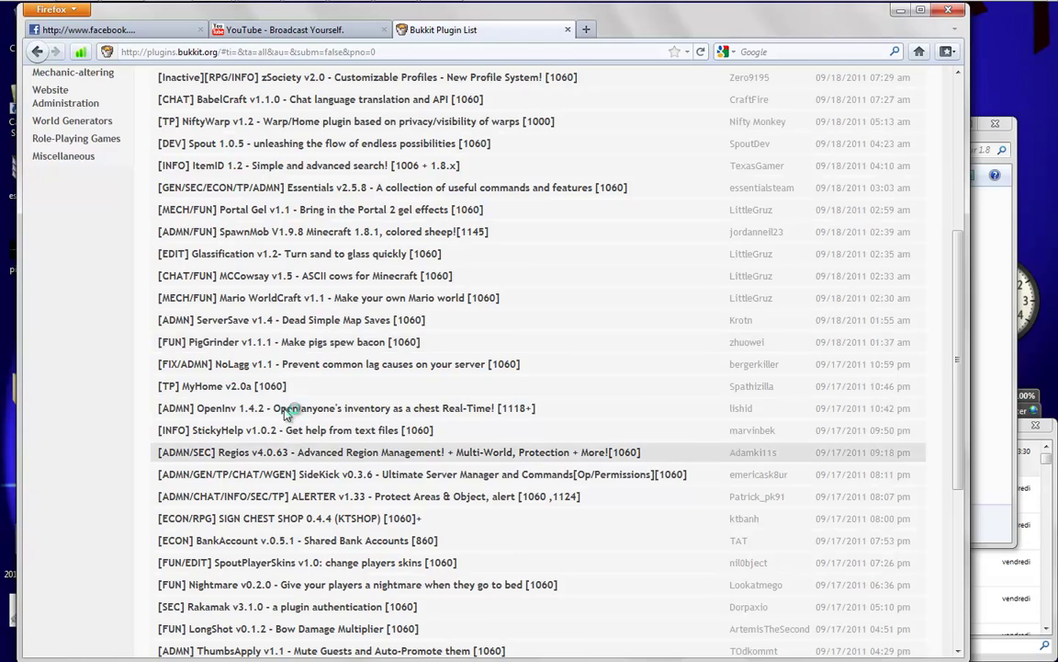
pyautogui.scroll(-6, 289, 411)
# - Minimize Firefox, move the essentials archive beside the server folder, open it in WinRAR and dismiss the licence notice
pyautogui.click(900, 9)
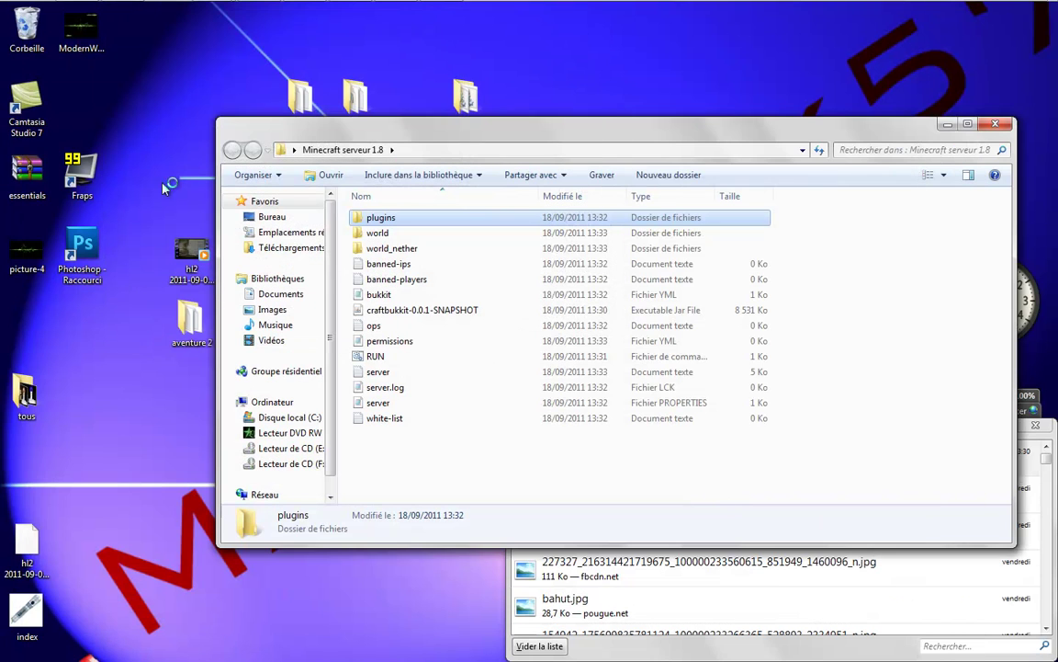
pyautogui.click(26, 179)
pyautogui.moveTo(28, 172); pyautogui.dragTo(193, 100)
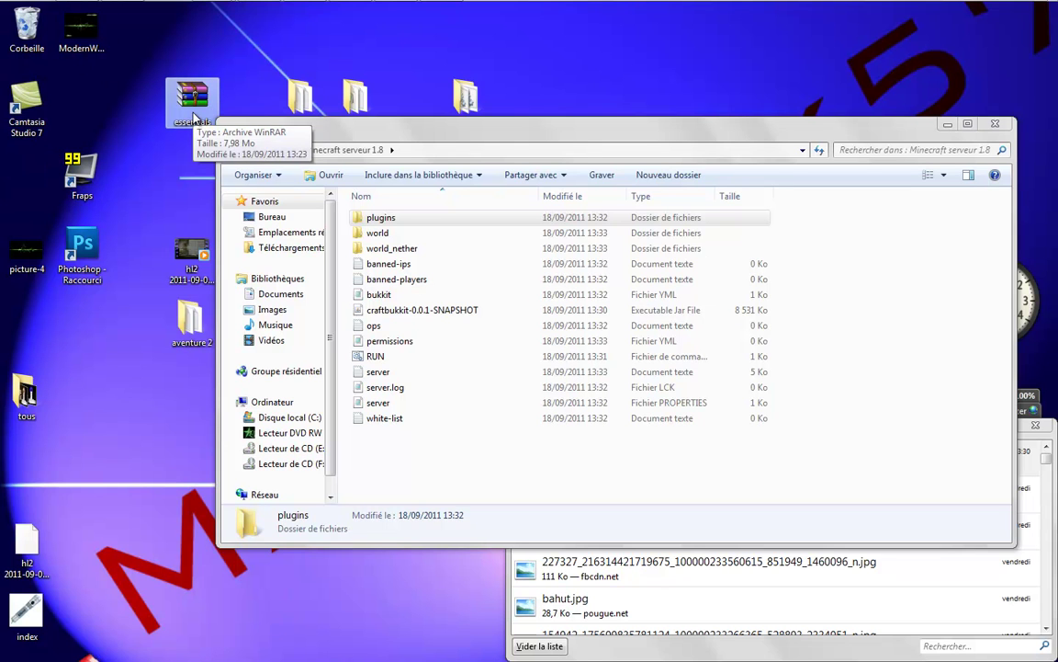
pyautogui.click(331, 136)
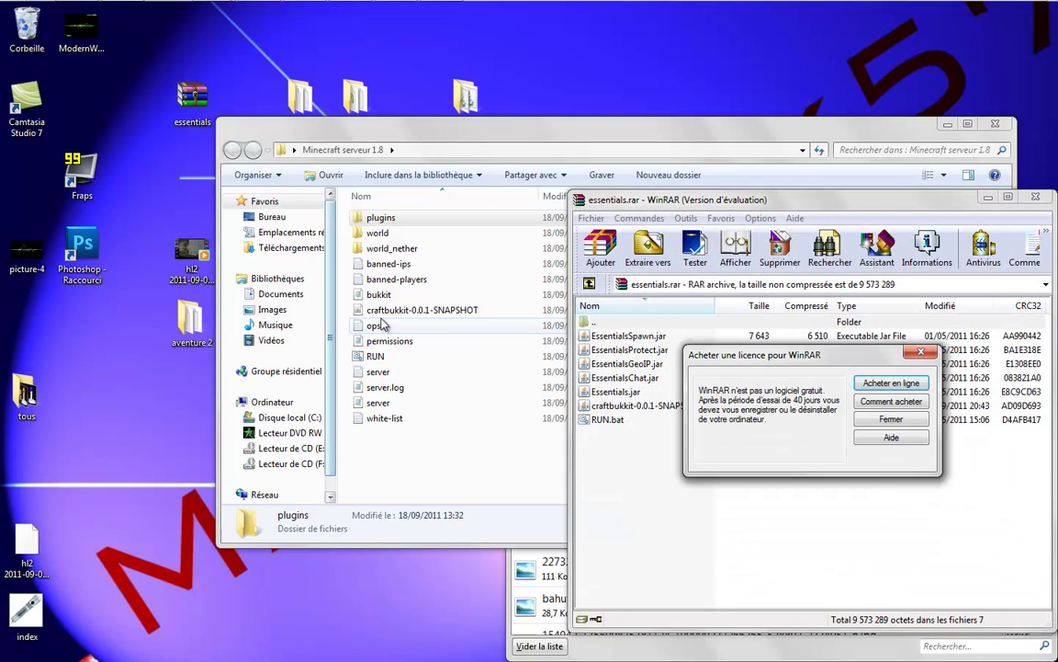
pyautogui.click(891, 419)
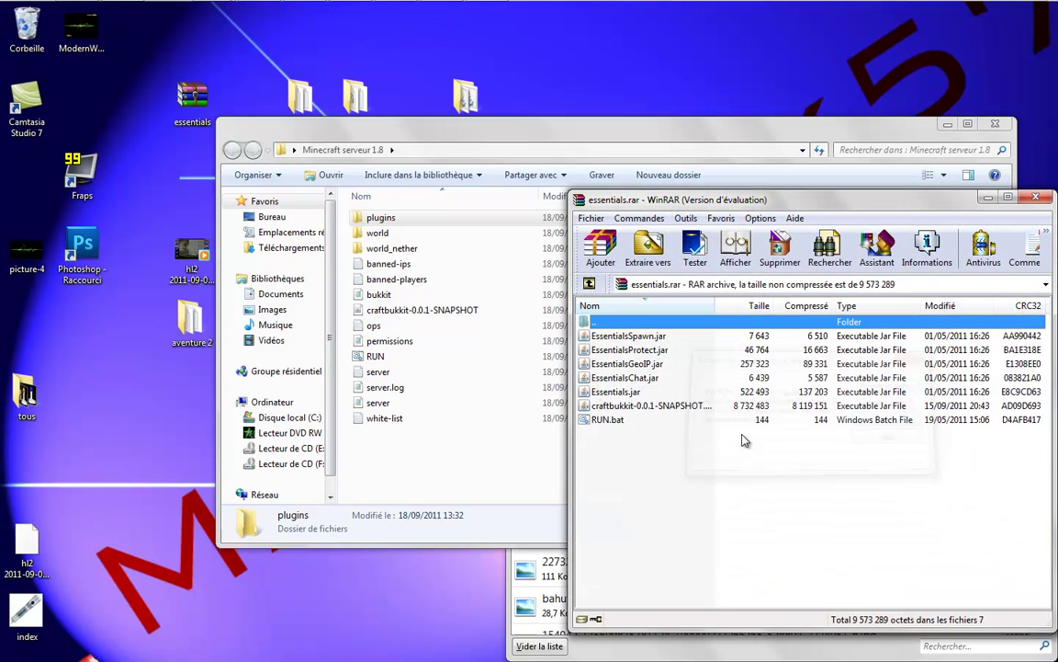
# - Extract Essentials.jar, EssentialsChat.jar, EssentialsGeoIP.jar, EssentialsProtect.jar and EssentialsSpawn.jar from the archive into the server's plugins folder
pyautogui.moveTo(602, 429); pyautogui.dragTo(593, 423)
pyautogui.click(612, 392)
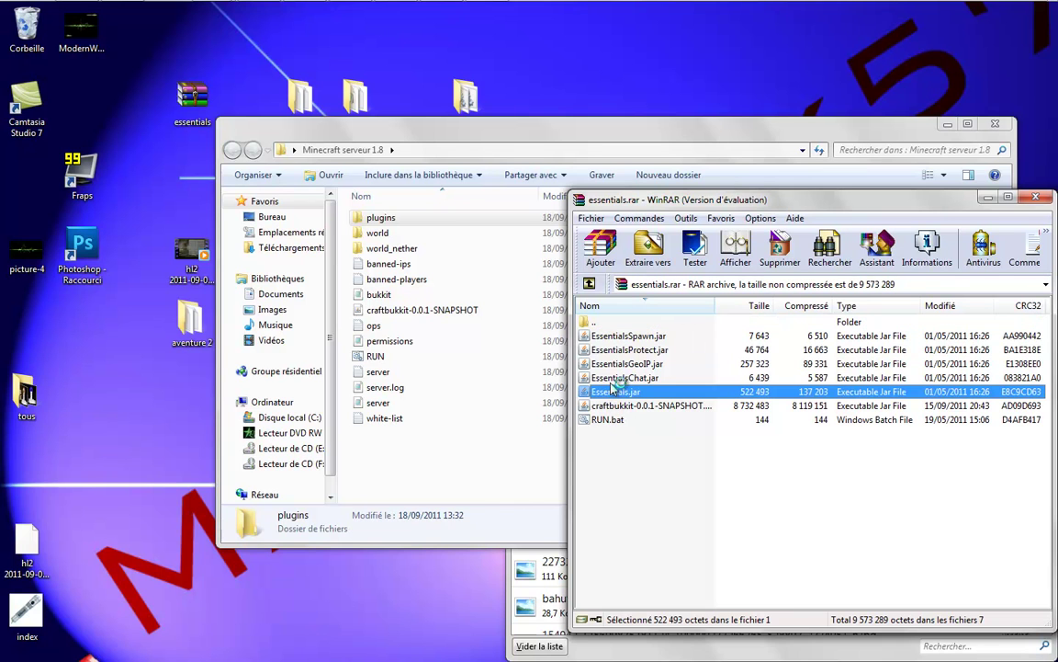
pyautogui.keyDown('ctrl'); pyautogui.click(611, 378); pyautogui.keyUp('ctrl')
pyautogui.keyDown('ctrl'); pyautogui.click(613, 364); pyautogui.keyUp('ctrl')
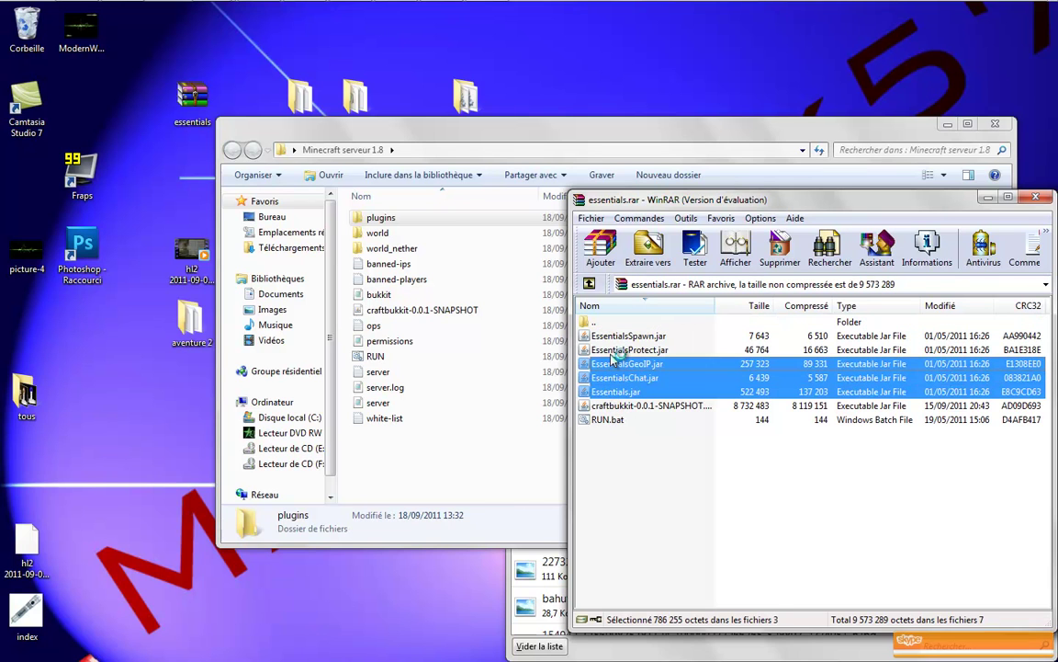
pyautogui.keyDown('ctrl'); pyautogui.click(615, 350); pyautogui.keyUp('ctrl')
pyautogui.keyDown('ctrl'); pyautogui.click(617, 336); pyautogui.keyUp('ctrl')
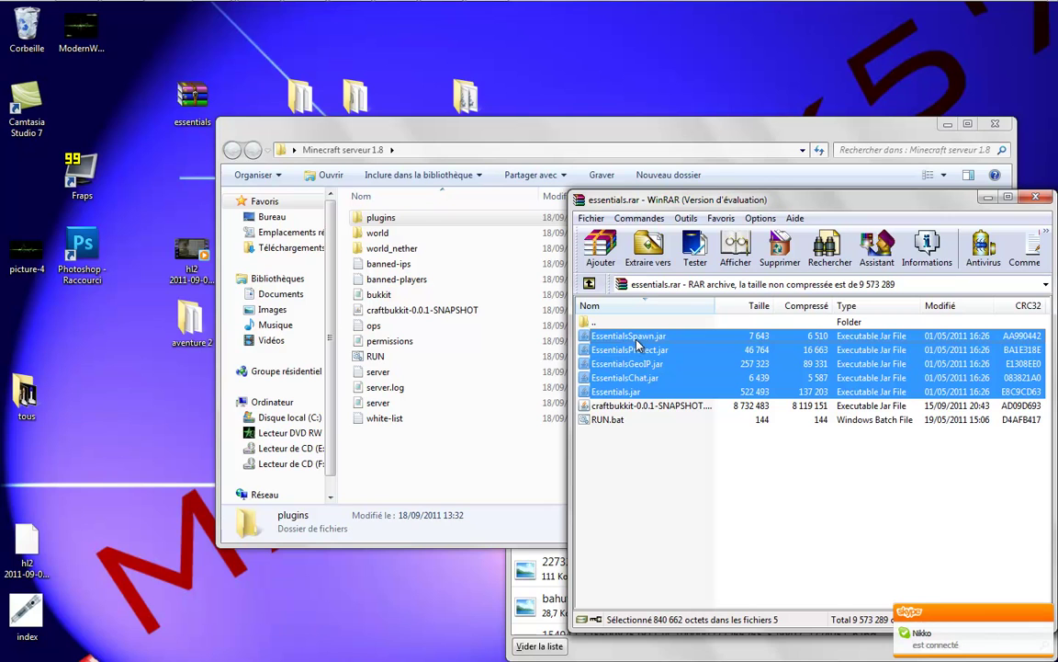
pyautogui.moveTo(382, 225); pyautogui.dragTo(383, 227)
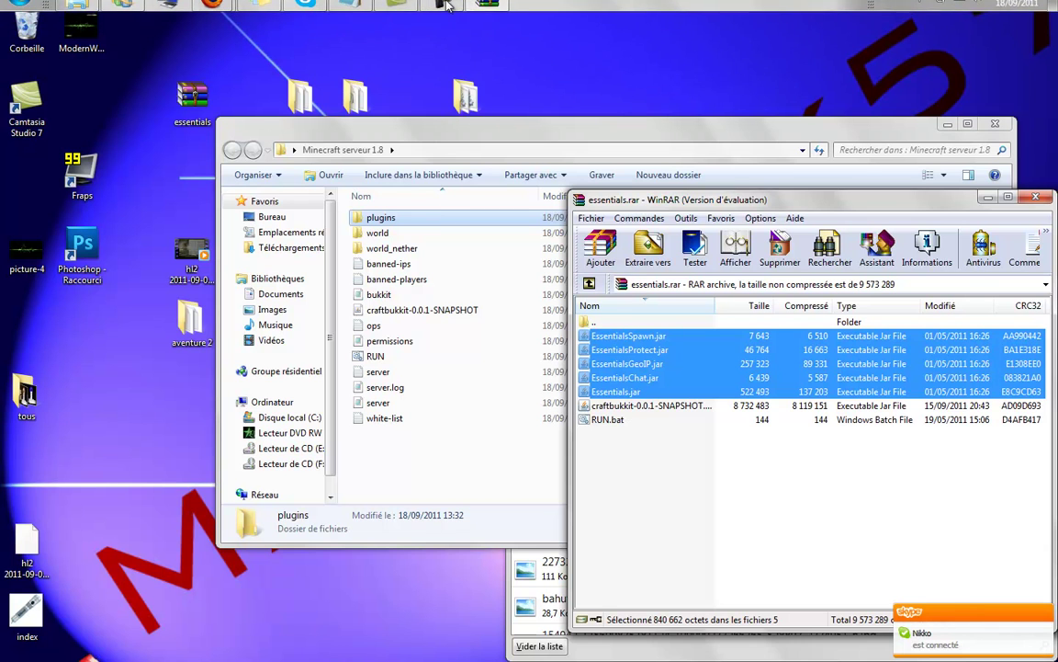
pyautogui.click(444, 9)
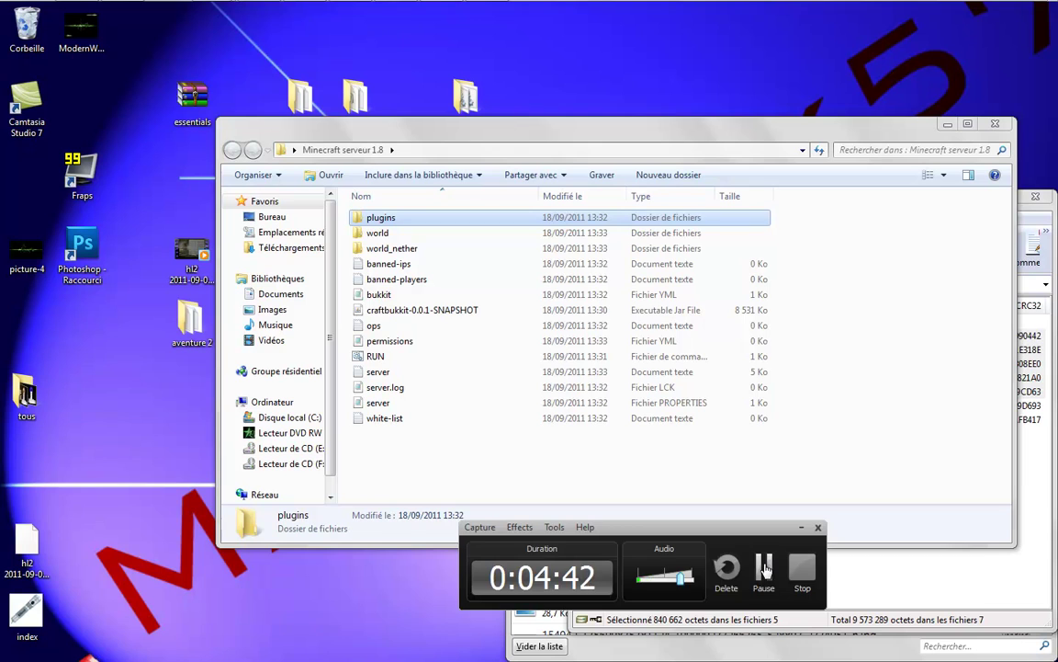
pyautogui.click(765, 567)
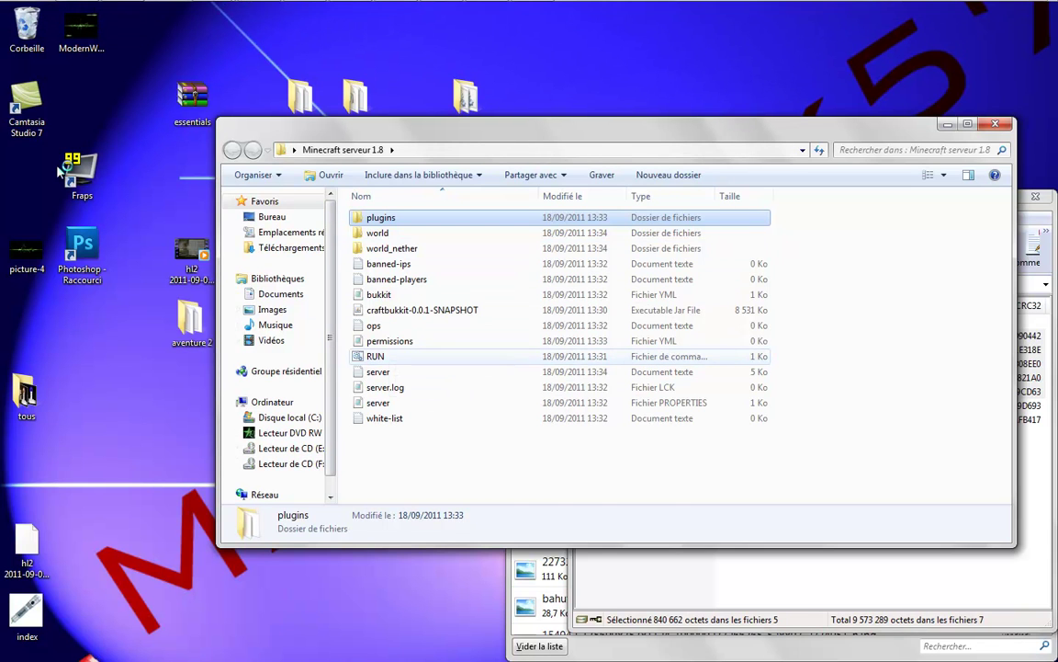
# - Check the Essentials files in the plugins folder, return to the server folder and start the server with RUN
pyautogui.click(375, 356)
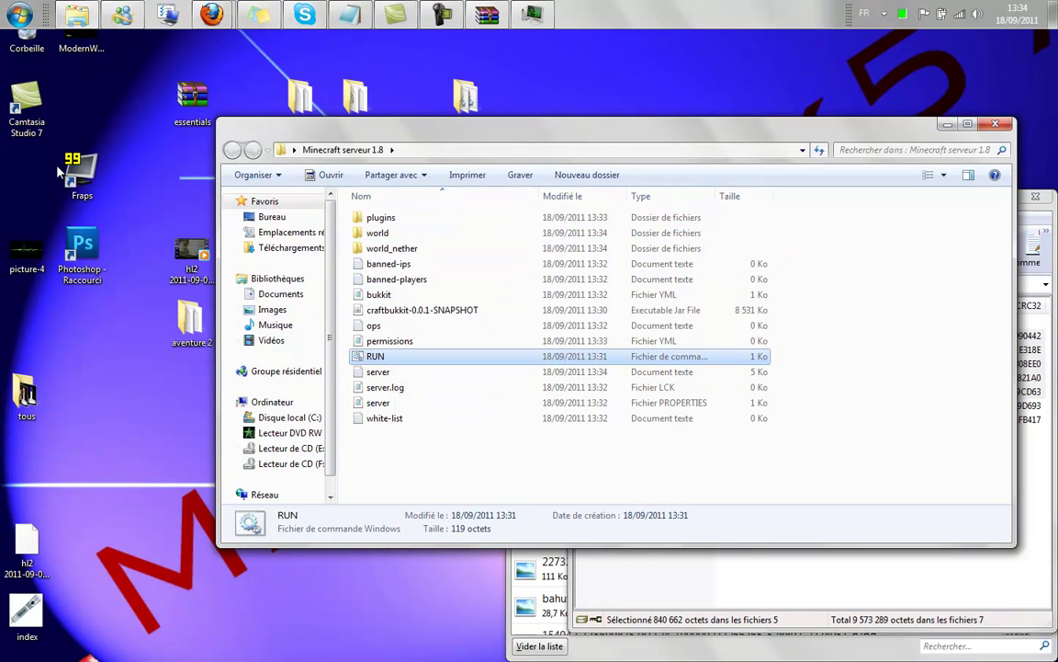
pyautogui.press('Home')
pyautogui.press('Return')
pyautogui.moveTo(378, 364)
pyautogui.mouseDown()
pyautogui.moveTo(379, 216)
pyautogui.moveTo(377, 358)
pyautogui.mouseUp()
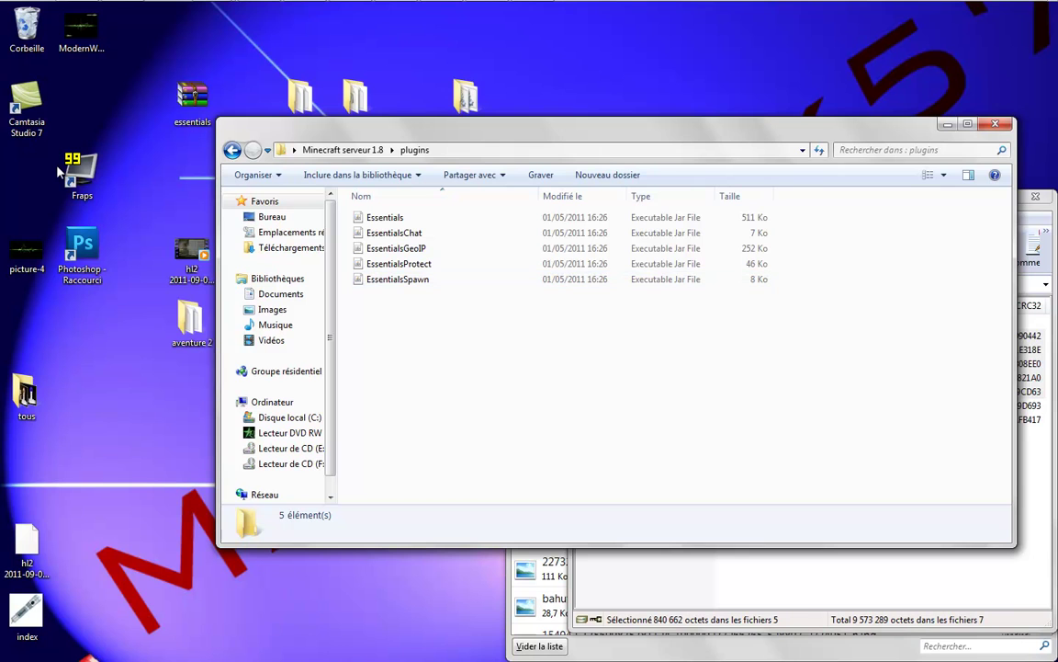
pyautogui.press('BackSpace')
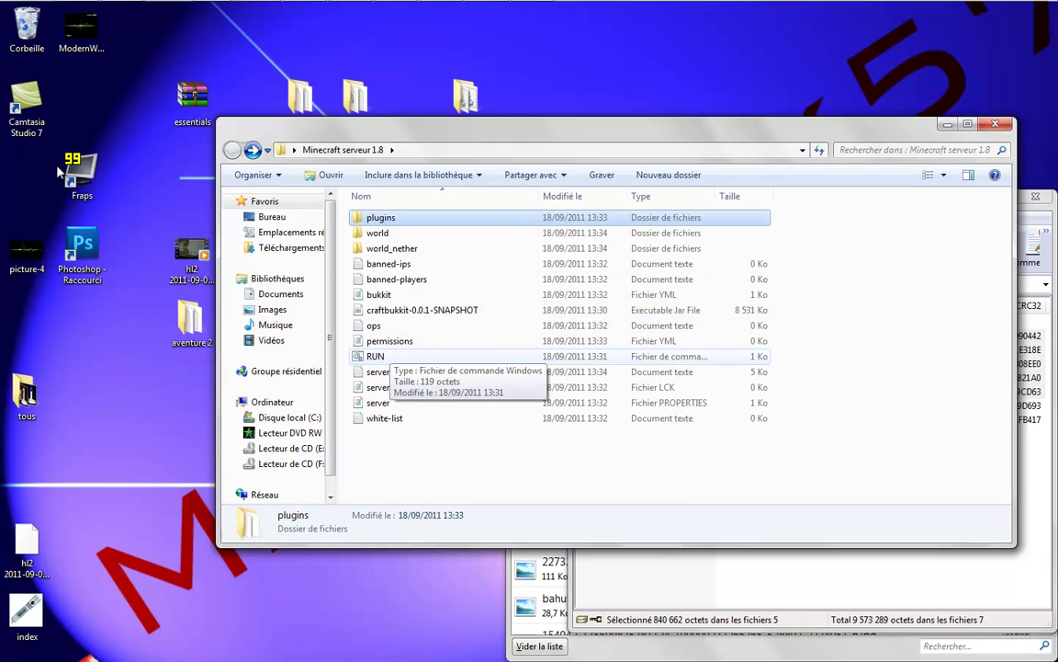
pyautogui.press('space')
pyautogui.press('Return')
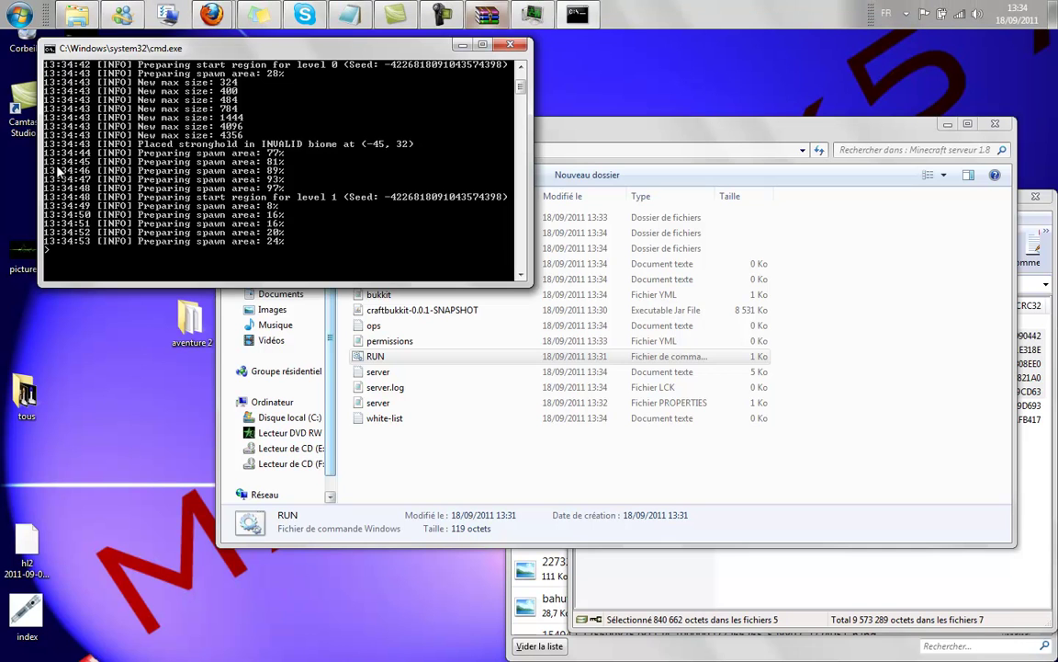
# - Bring the essentials.rar window forward, close it and return to the server folder
pyautogui.hotkey('alt', 'Tab')
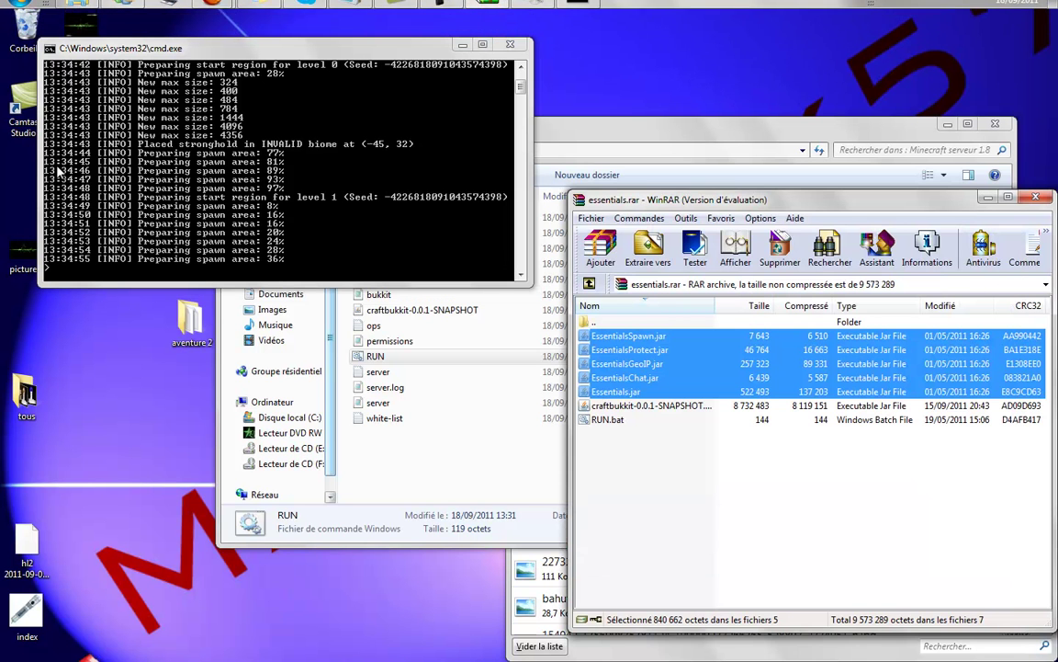
pyautogui.hotkey('alt', 'space')
pyautogui.press('m')
pyautogui.press('Left')
pyautogui.press('Left')
pyautogui.press('Left')
pyautogui.press('Left')
pyautogui.press('Left')
pyautogui.press('Return')
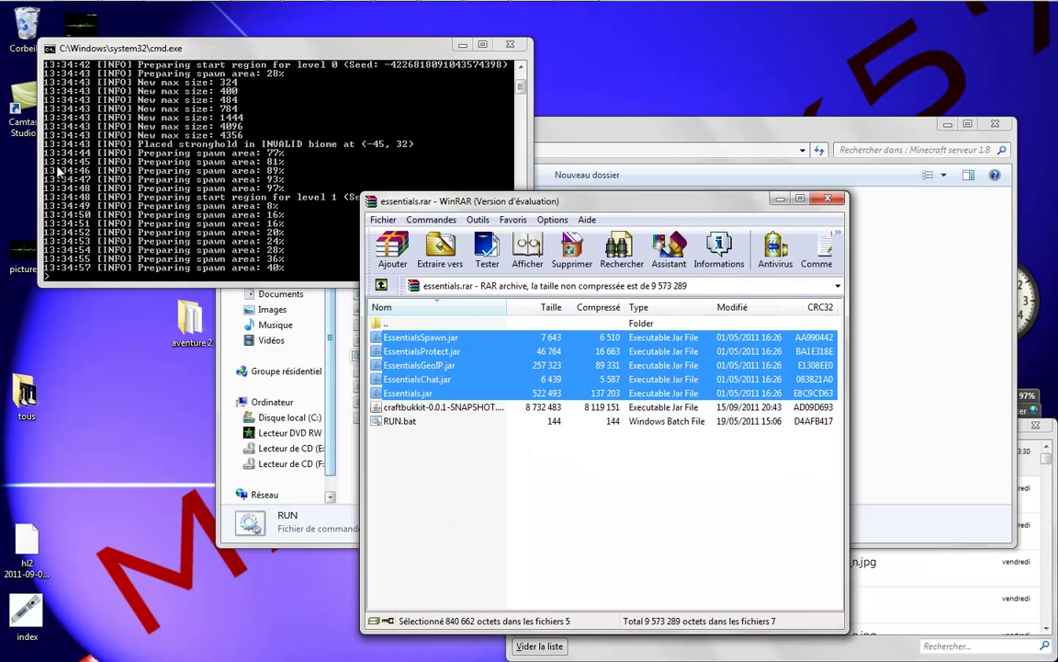
pyautogui.press('Escape')
pyautogui.hotkey('alt', 'Tab')
# - Look inside the plugins folder while the server starts, and go back to the server folder
pyautogui.press('Up')
pyautogui.press('Up')
pyautogui.press('Up')
pyautogui.press('Up')
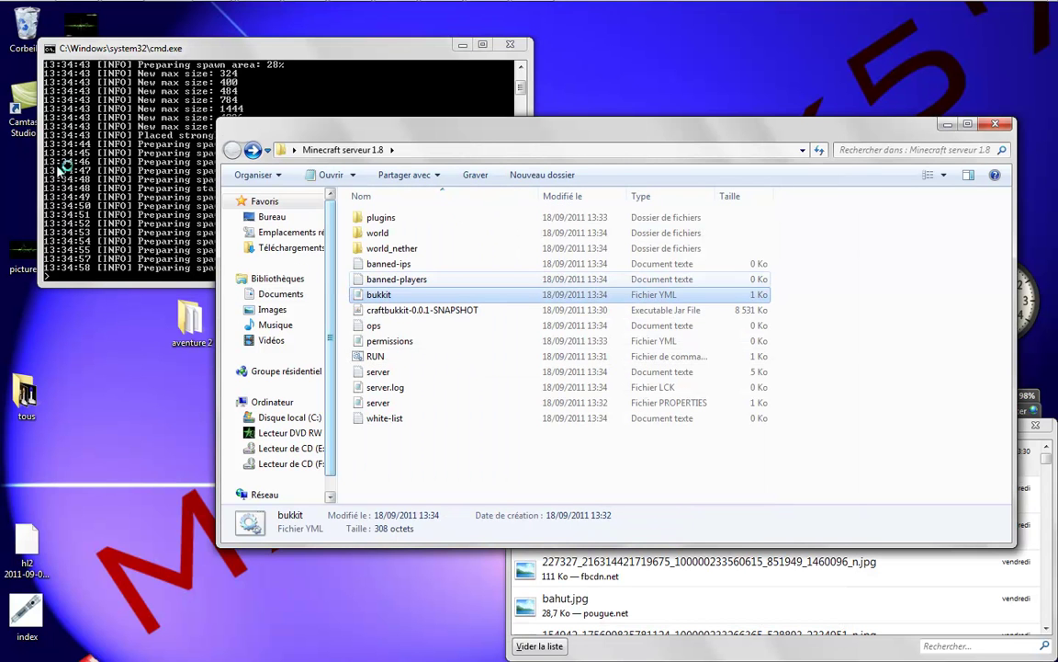
pyautogui.press('Up')
pyautogui.press('Up')
pyautogui.press('Up')
pyautogui.press('Up')
pyautogui.press('Up')
pyautogui.press('Return')
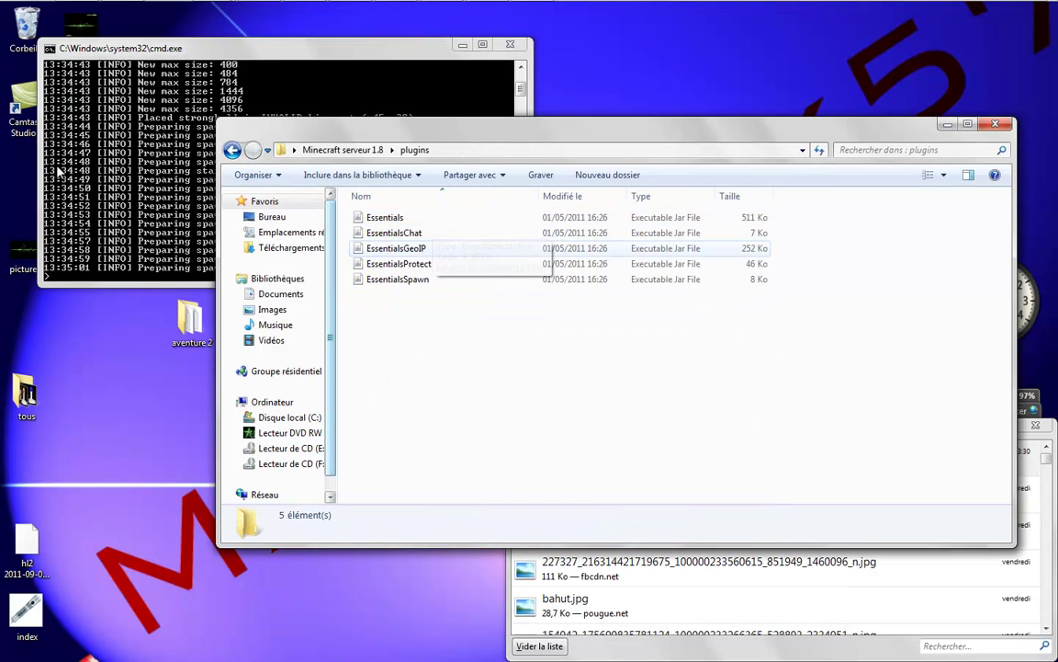
pyautogui.press('BackSpace')
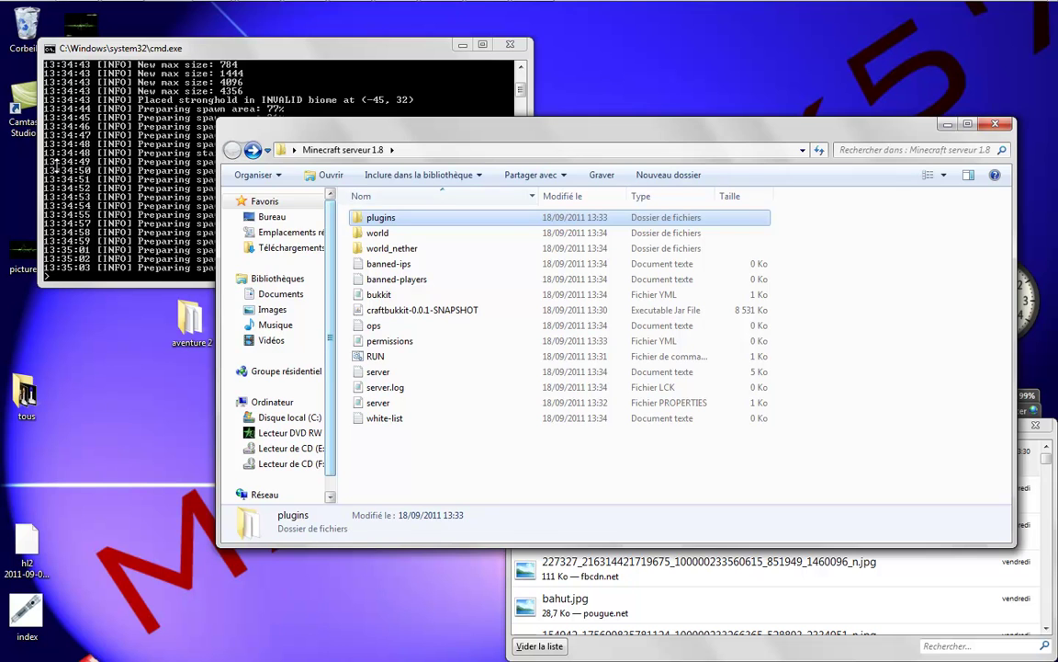
# - Bring up Task Manager to view the running processes and dismiss it
pyautogui.hotkey('alt', 'Tab')
pyautogui.hotkey('ctrl', 'shift', 'Escape')
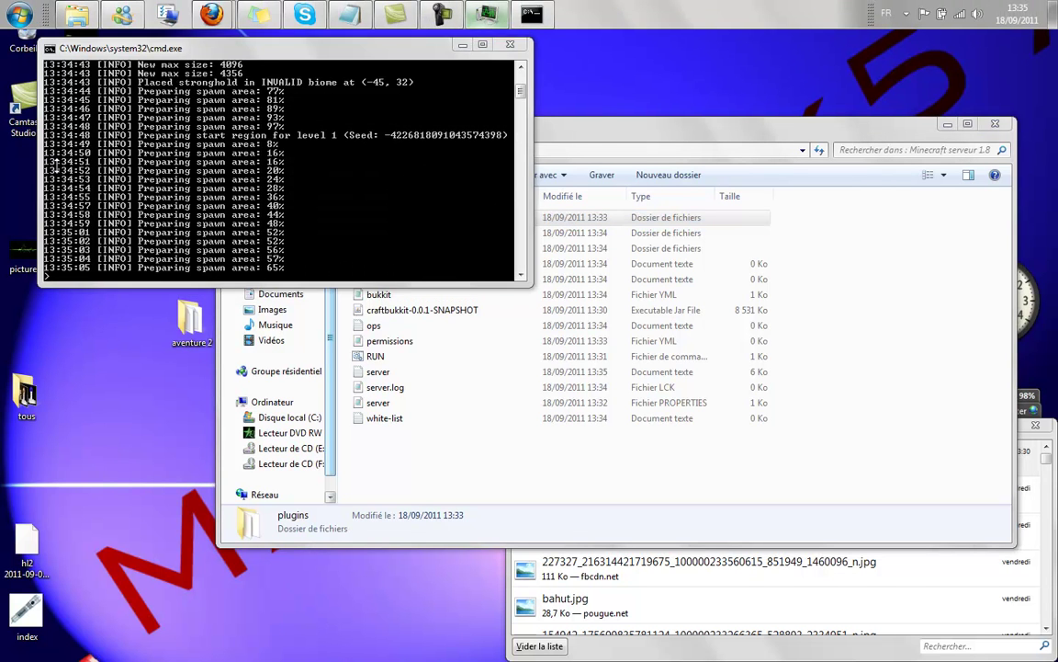
pyautogui.hotkey('alt', 'F4')
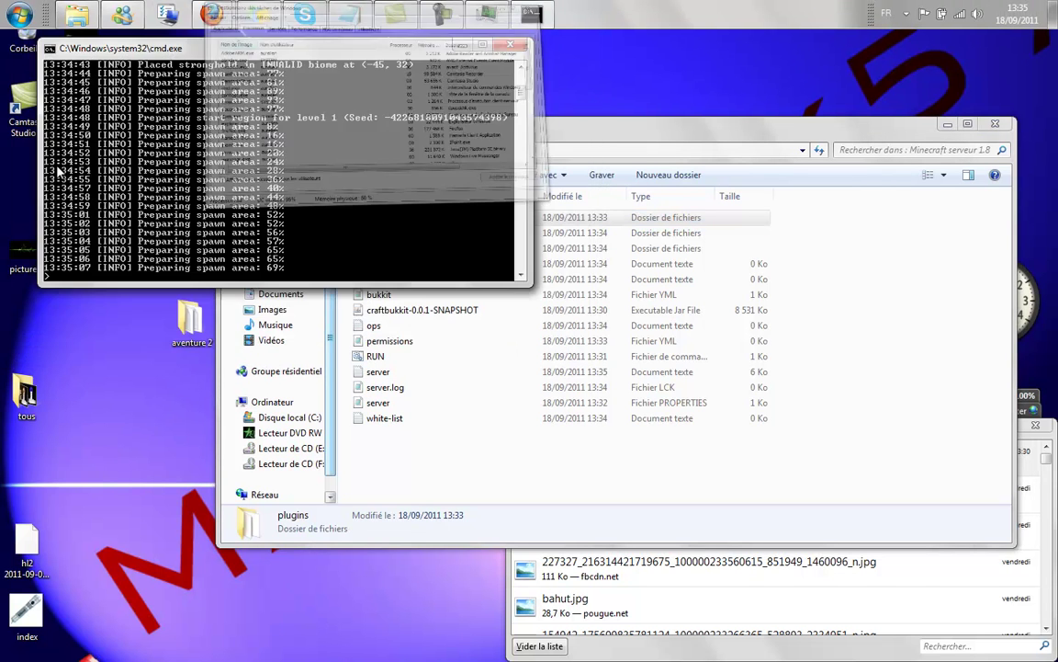
# - Switch to Firefox and search the Bukkit Plugin List for plugin titles containing "aut"
pyautogui.click(57, 164)
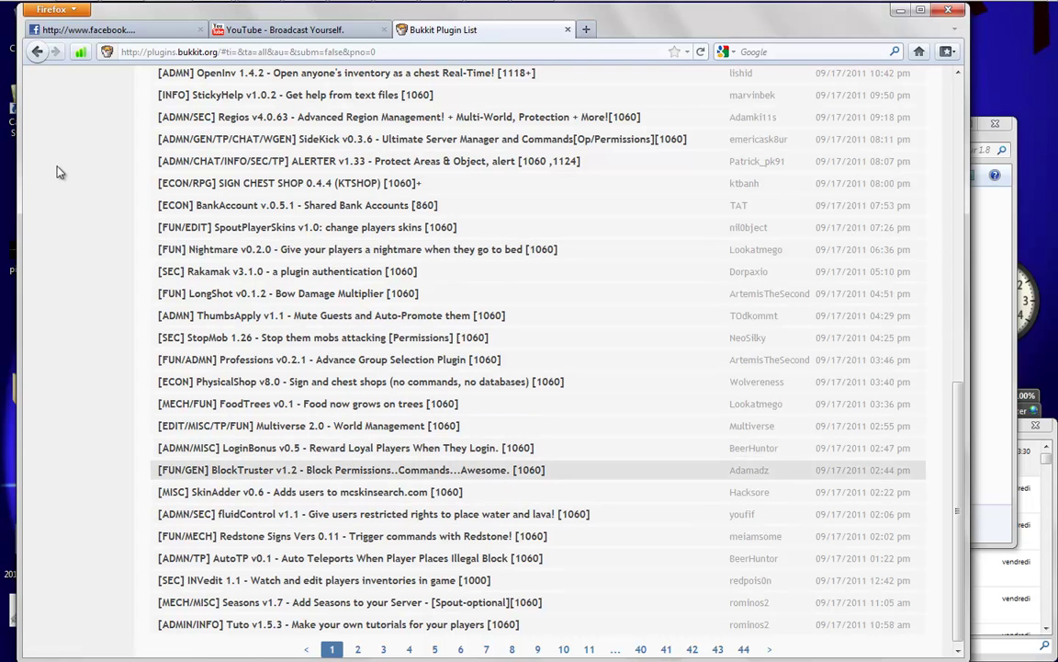
pyautogui.scroll(-1, 57, 173)
pyautogui.scroll(10, 57, 173)
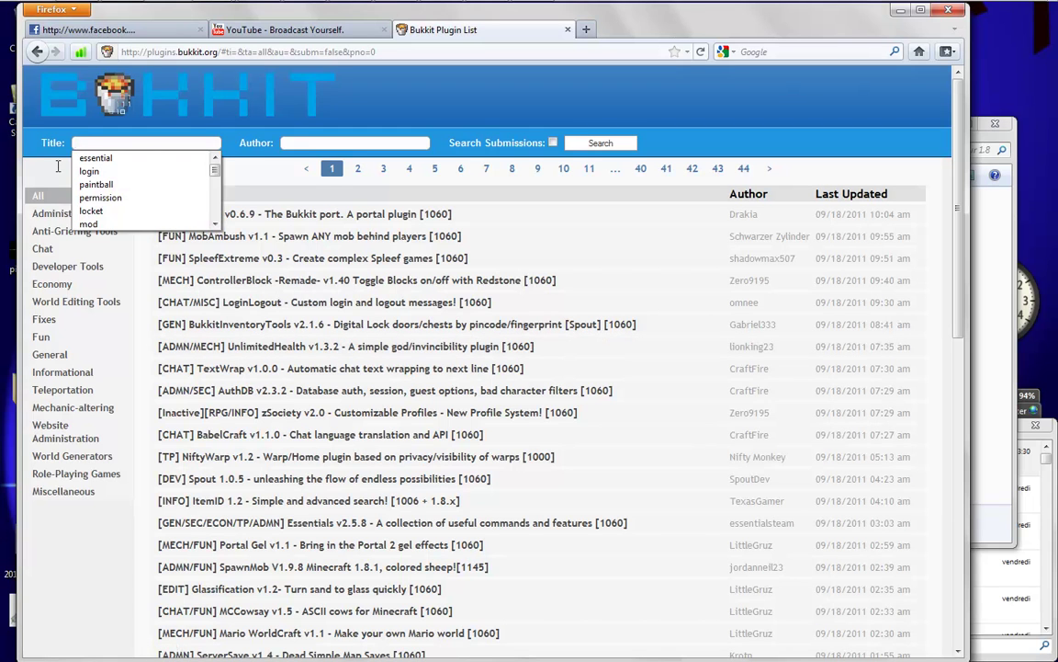
pyautogui.write('aut')
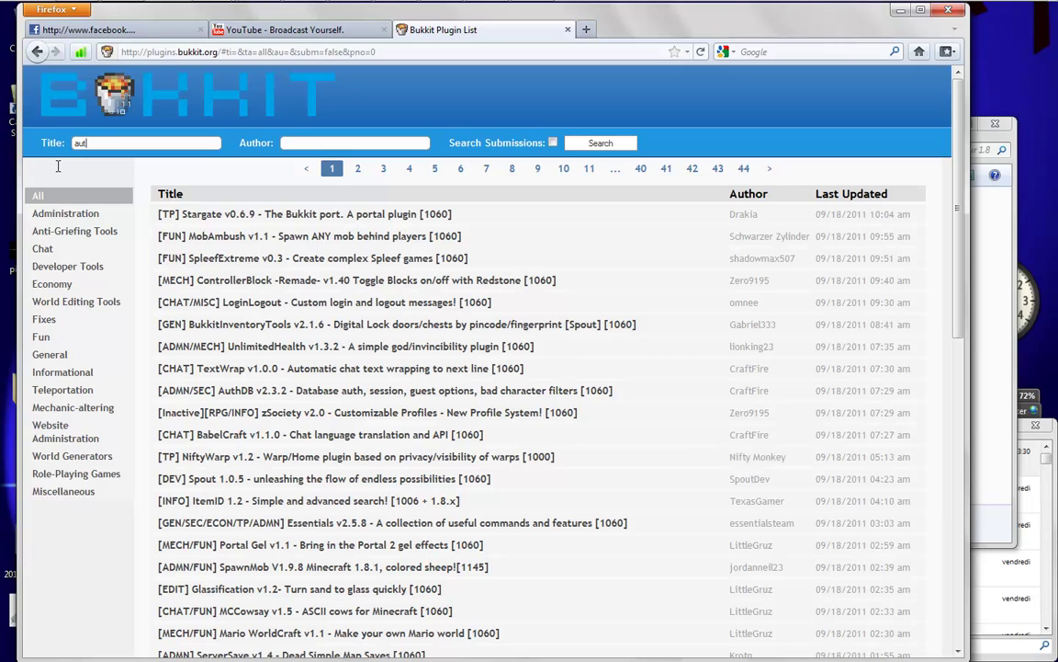
pyautogui.press('Return')
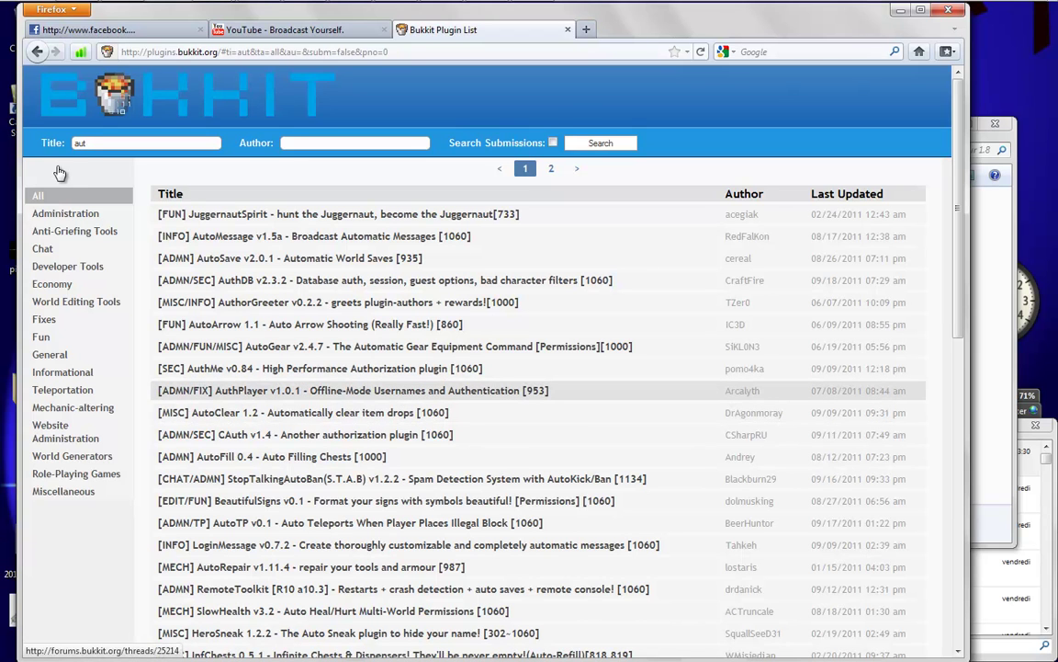
# - Read the AuthPlayer v1.0.1 forum page in a separate tab, close it and browse the remaining search results
pyautogui.middleClick(352, 389)
pyautogui.scroll(-3, 352, 200)
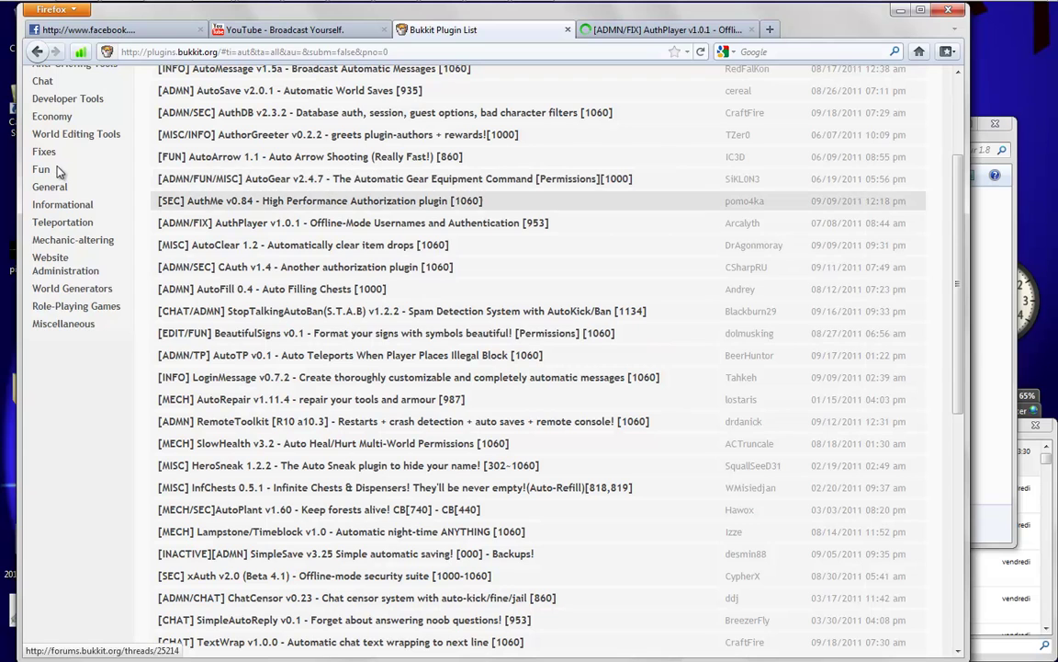
pyautogui.hotkey('ctrl', 'Tab')
pyautogui.scroll(-3, 57, 165)
pyautogui.scroll(-9, 57, 166)
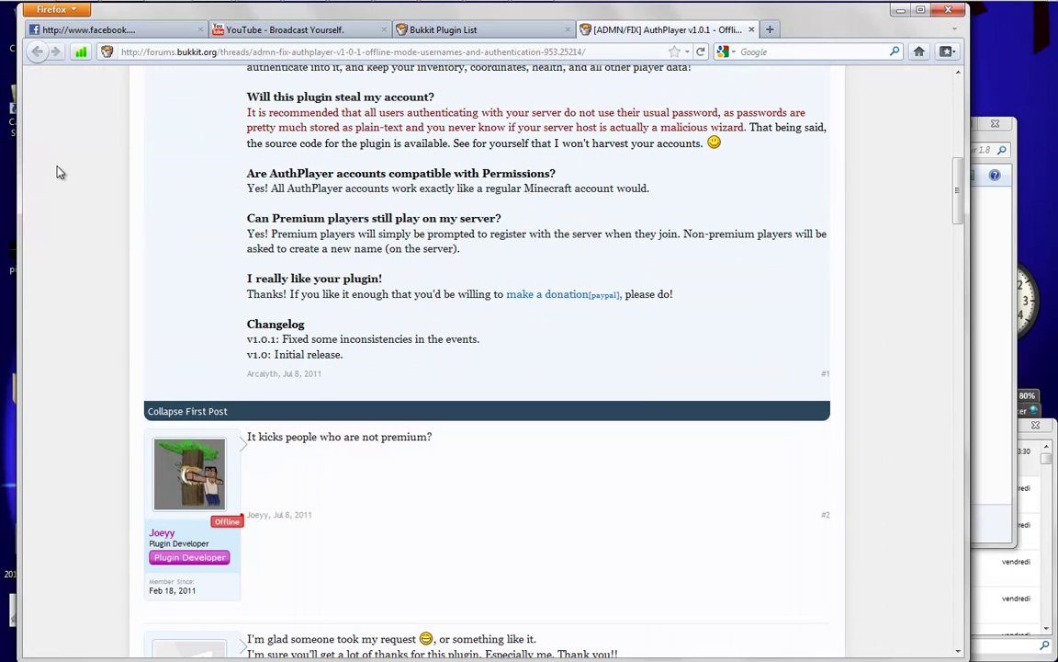
pyautogui.hotkey('ctrl', 'w')
pyautogui.scroll(-6, 58, 171)
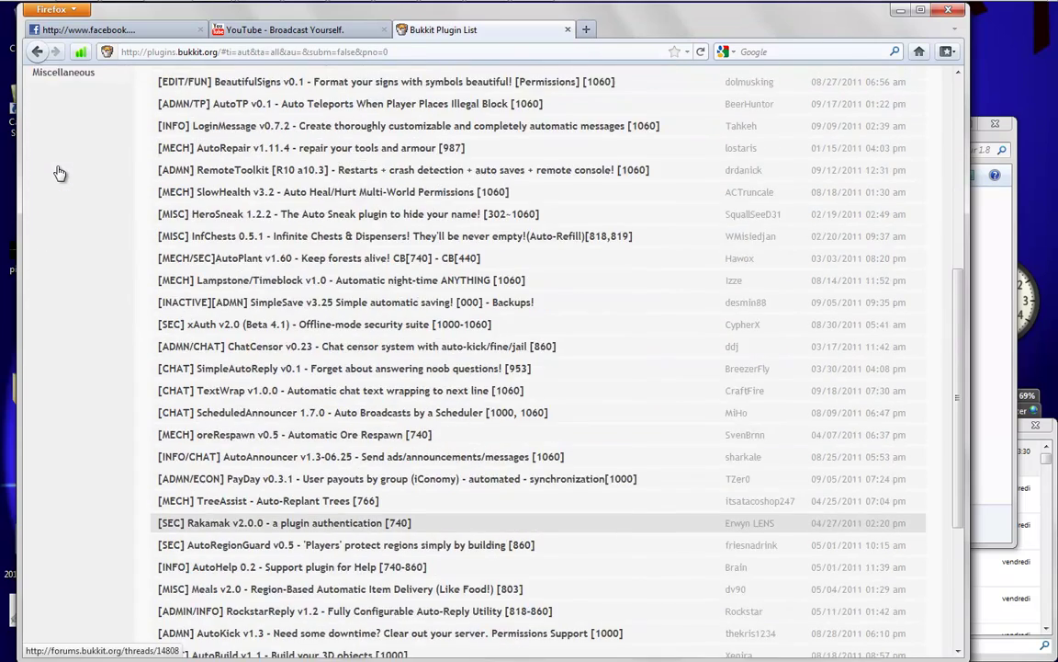
pyautogui.scroll(-5, 58, 172)
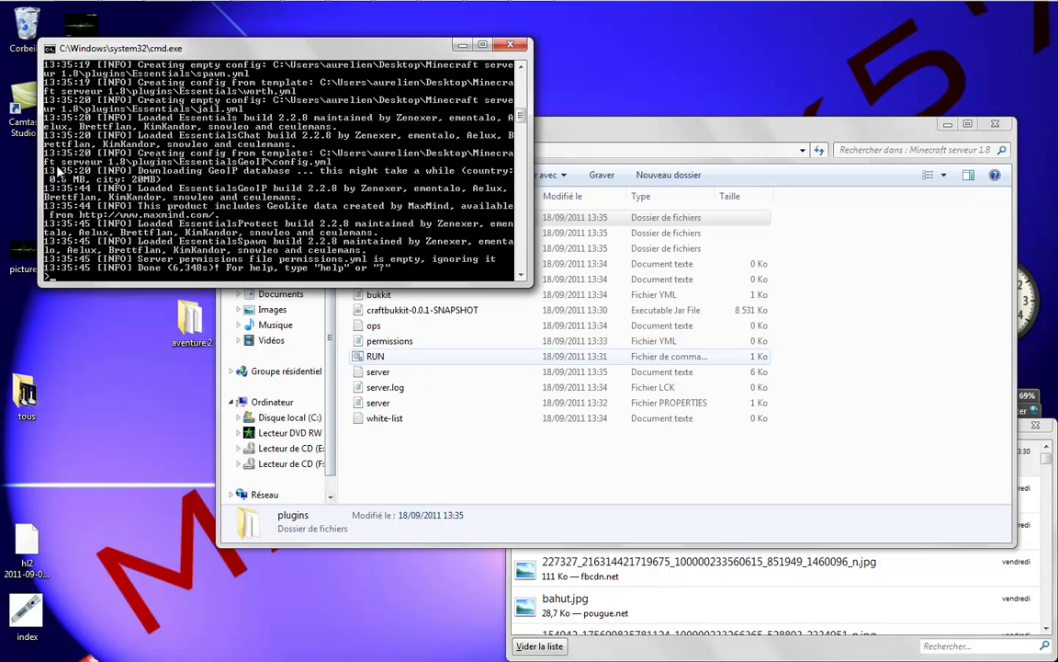
# - Return to the Minecraft serveur 1.8 folder and open its plugins folder to view the generated plugin folders
pyautogui.click(395, 279)
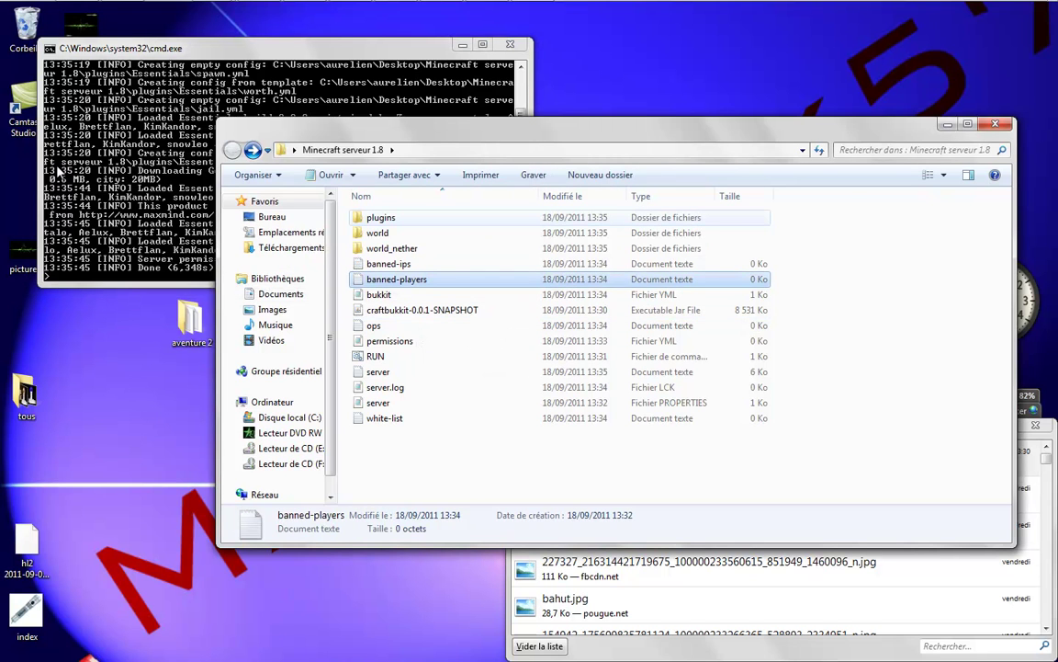
pyautogui.doubleClick(381, 217)
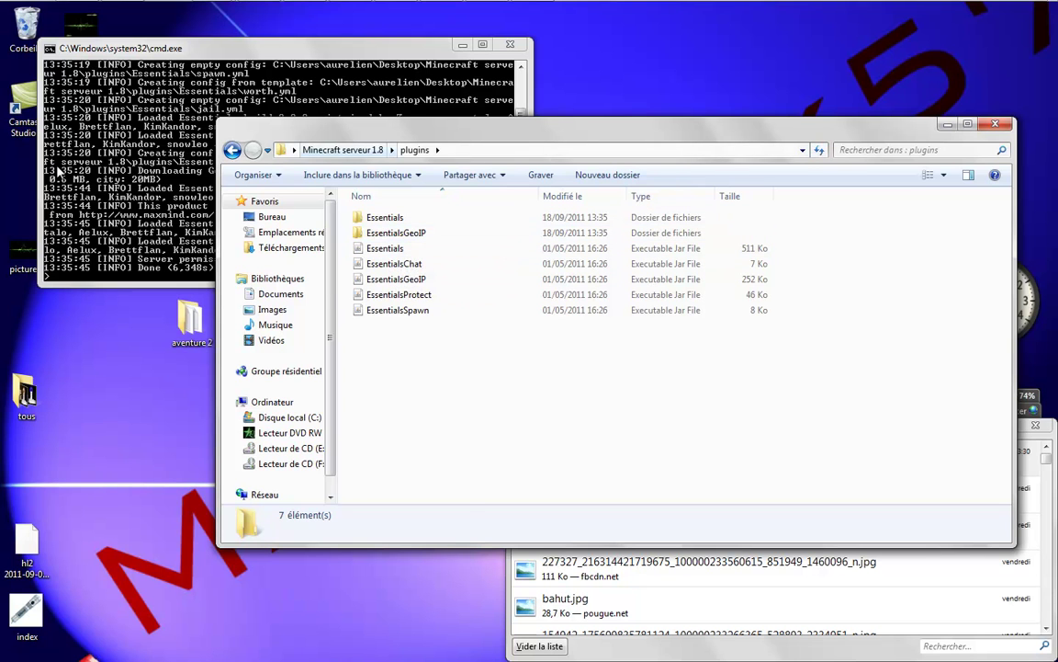
# - Shut down the running Minecraft server from its console with the stop command
pyautogui.click(58, 170)
pyautogui.write('stop')
pyautogui.press('Return')
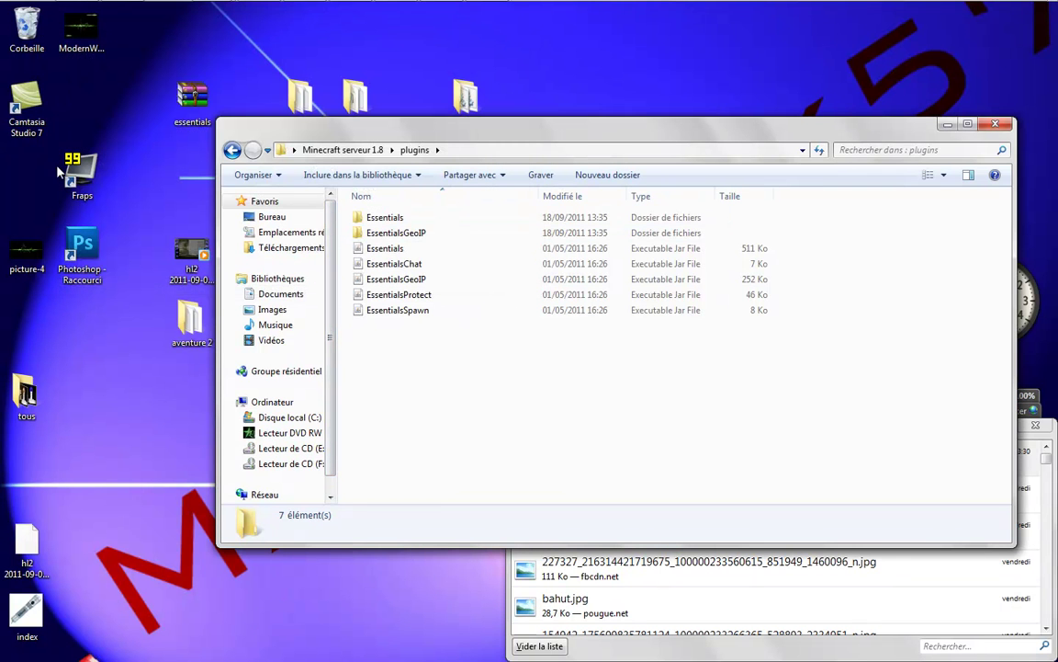
# - Open config.yml from the Essentials folder in Notepad++, read through its settings down to the restricted commands, and close it
pyautogui.press('Return')
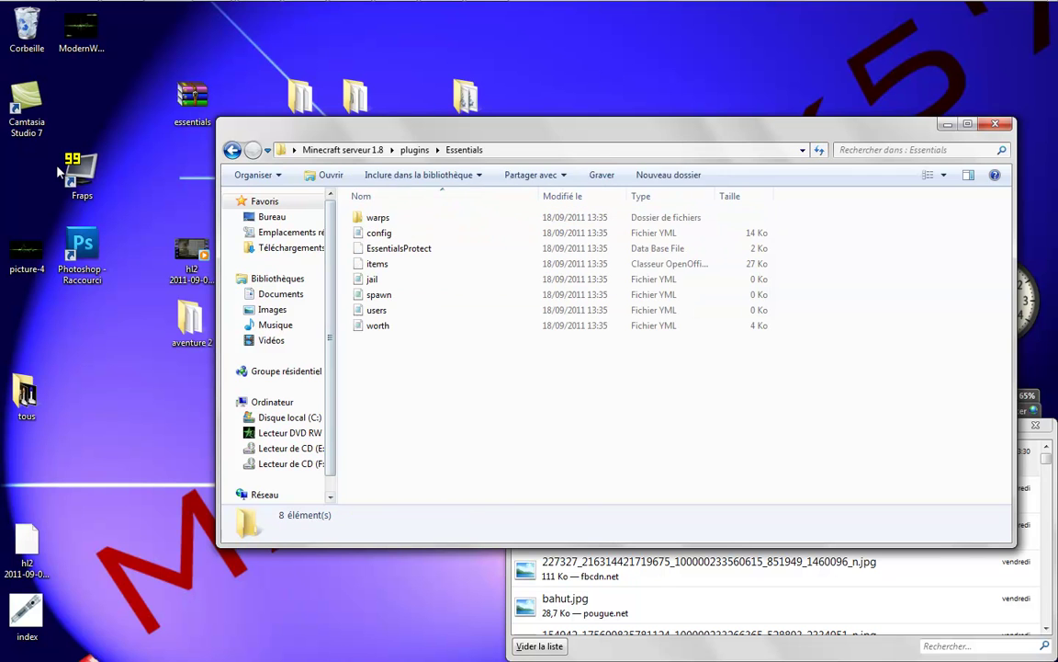
pyautogui.press('Down')
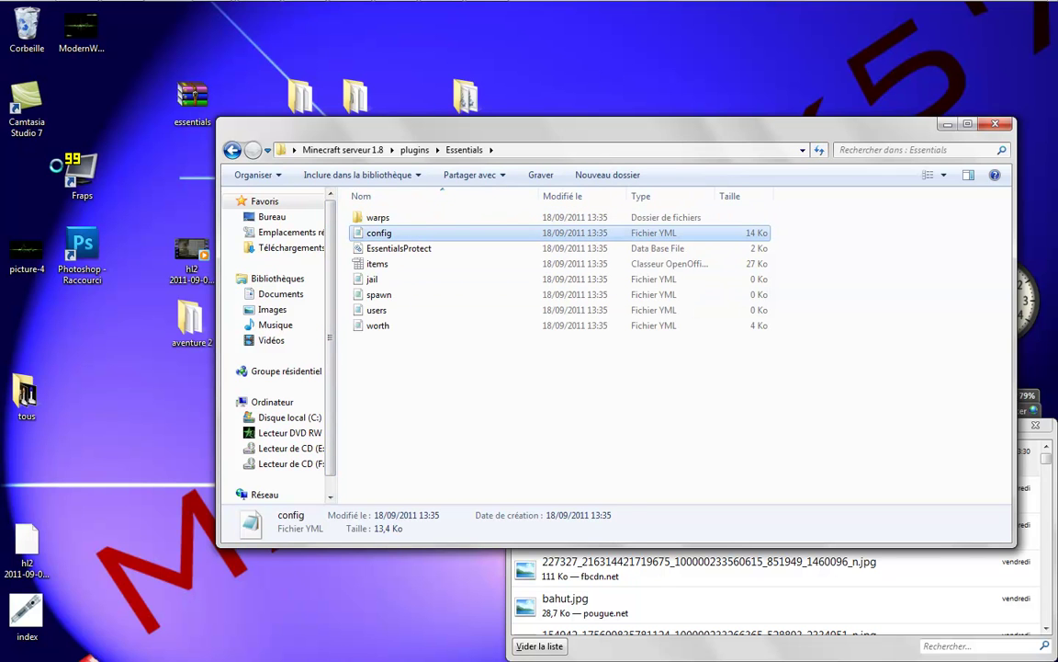
pyautogui.hotkey('shift', 'F10')
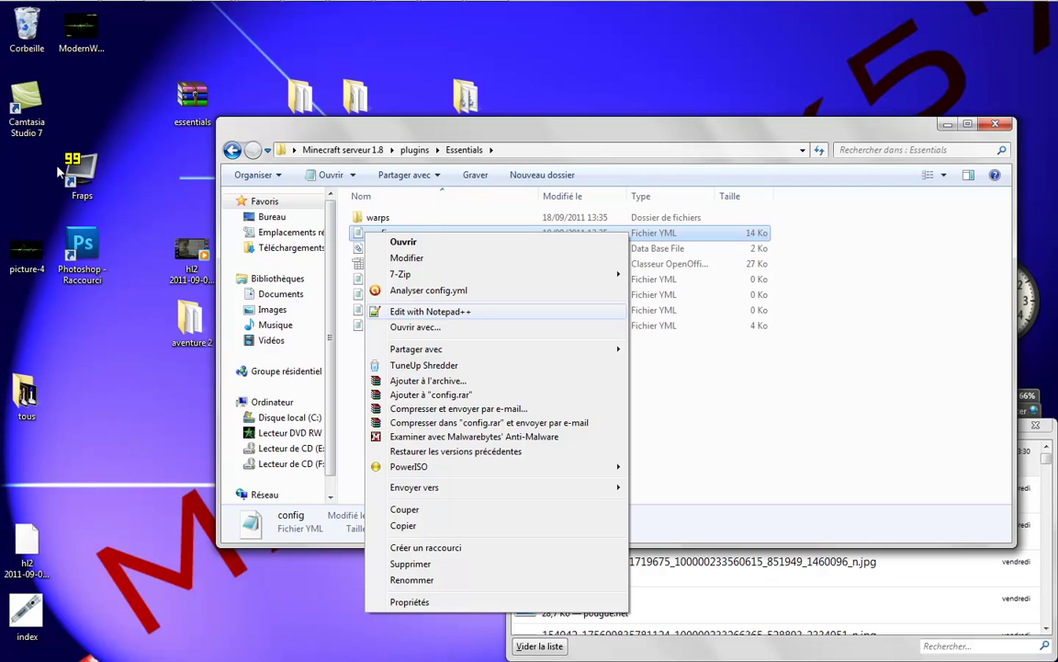
pyautogui.press('Return')
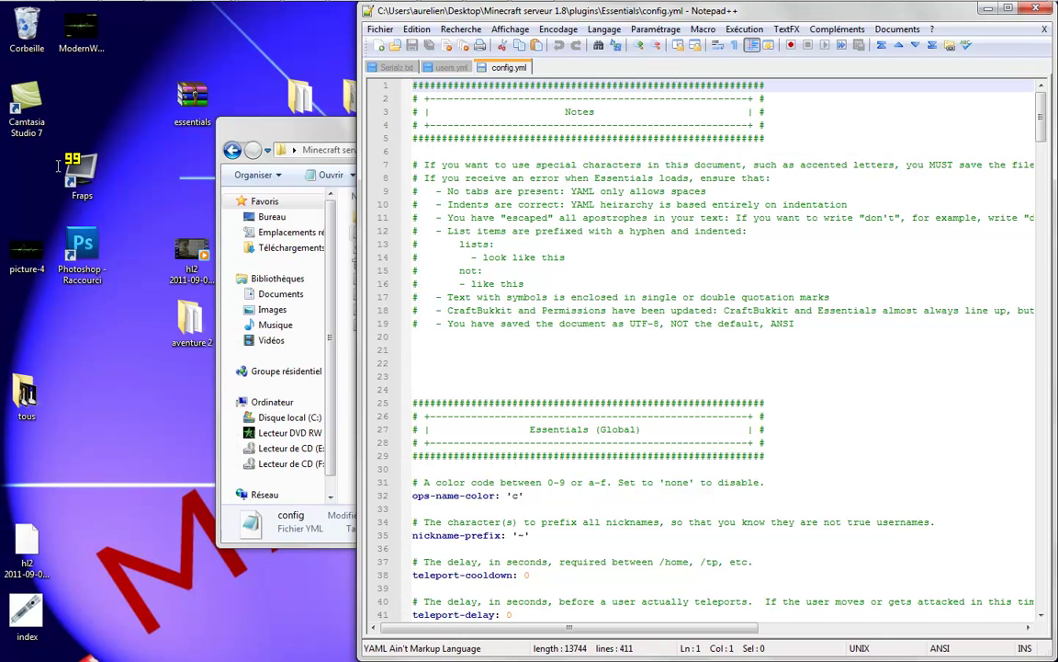
pyautogui.scroll(-9, 57, 166)
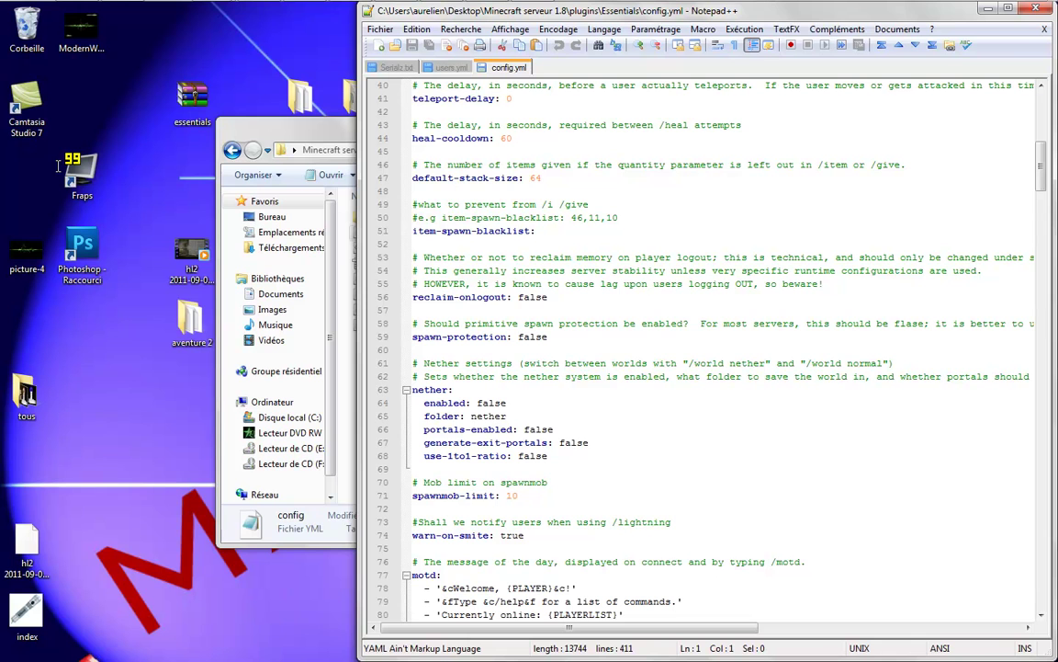
pyautogui.scroll(-3, 57, 166)
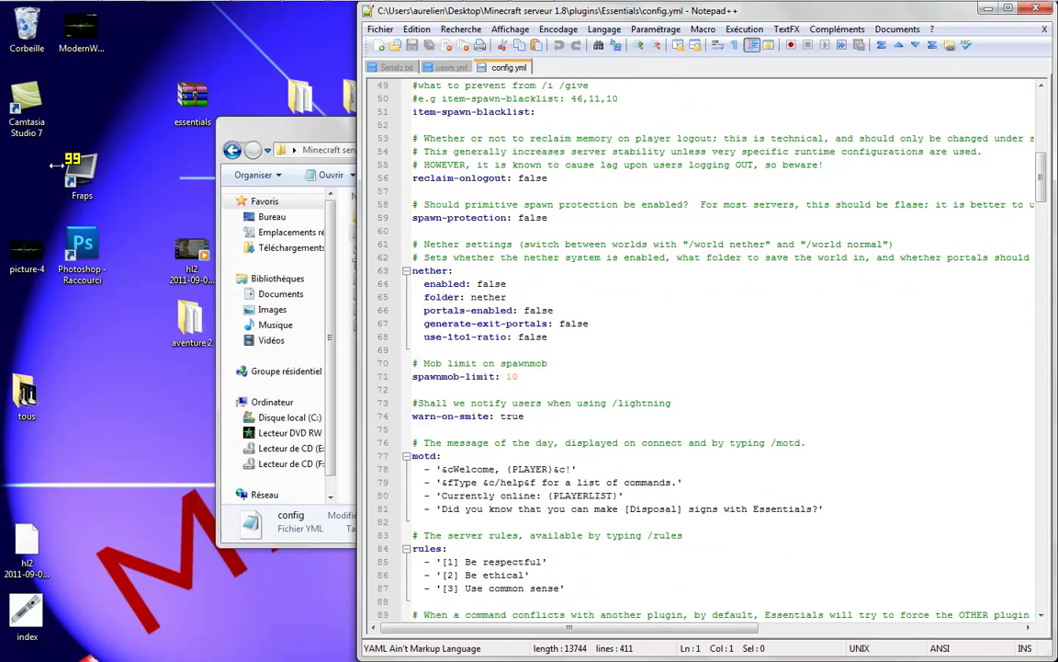
pyautogui.scroll(-2, 57, 166)
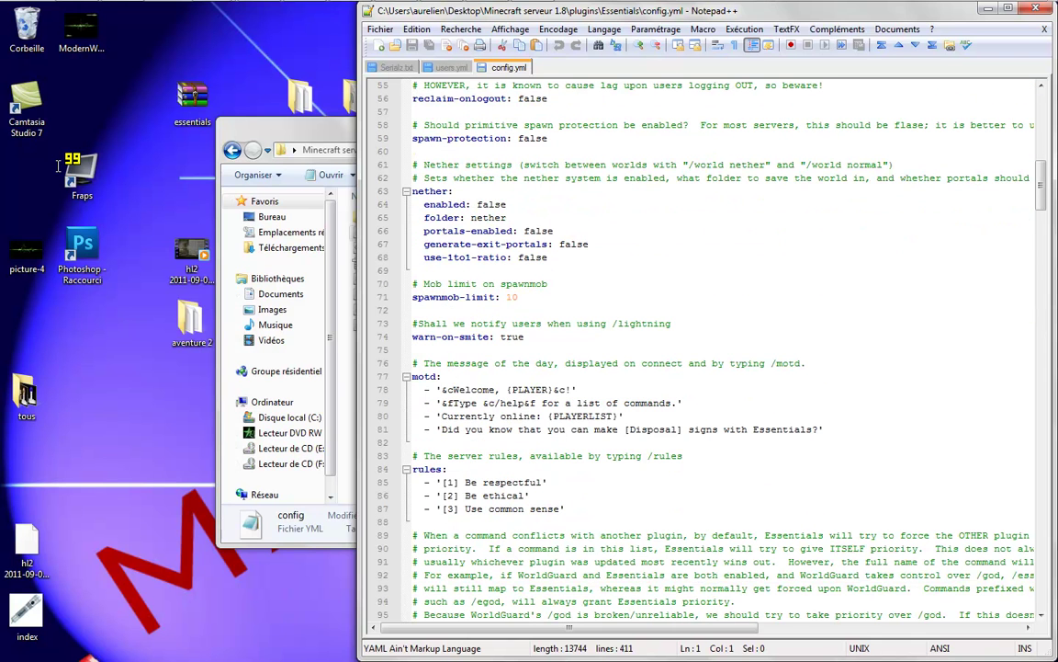
pyautogui.scroll(-11, 57, 166)
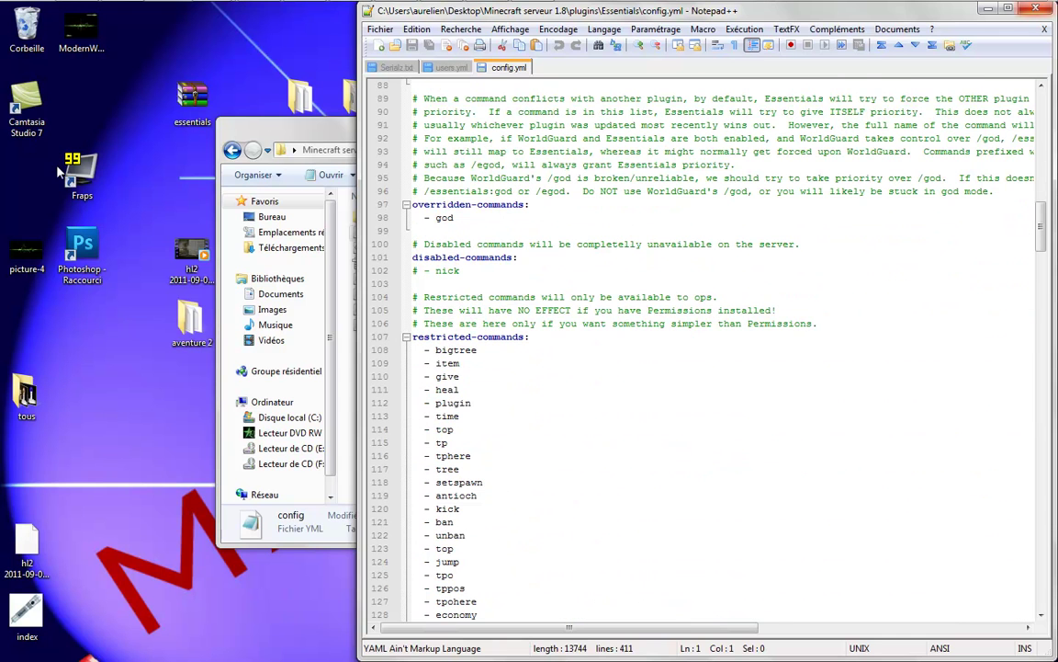
pyautogui.hotkey('alt', 'F4')
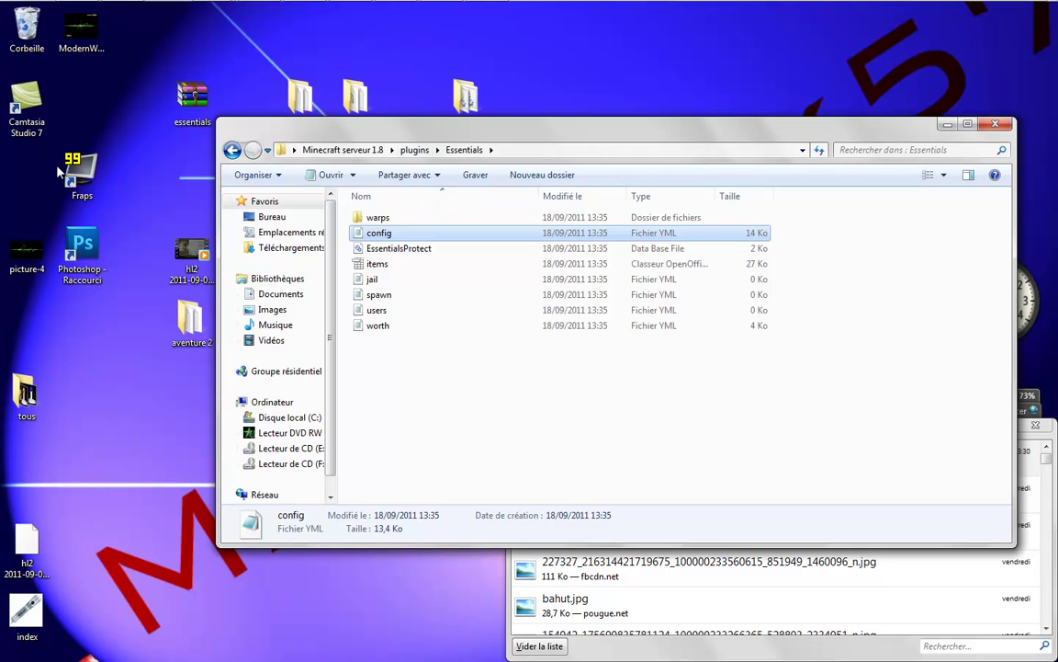
# - Return to the Minecraft serveur 1.8 folder and open the ops text file
pyautogui.press('BackSpace')
pyautogui.press('BackSpace')
pyautogui.press('Down')
pyautogui.press('Down')
pyautogui.press('Down')
pyautogui.press('Down')
pyautogui.press('Down')
pyautogui.press('Down')
pyautogui.press('Down')
pyautogui.press('Return')
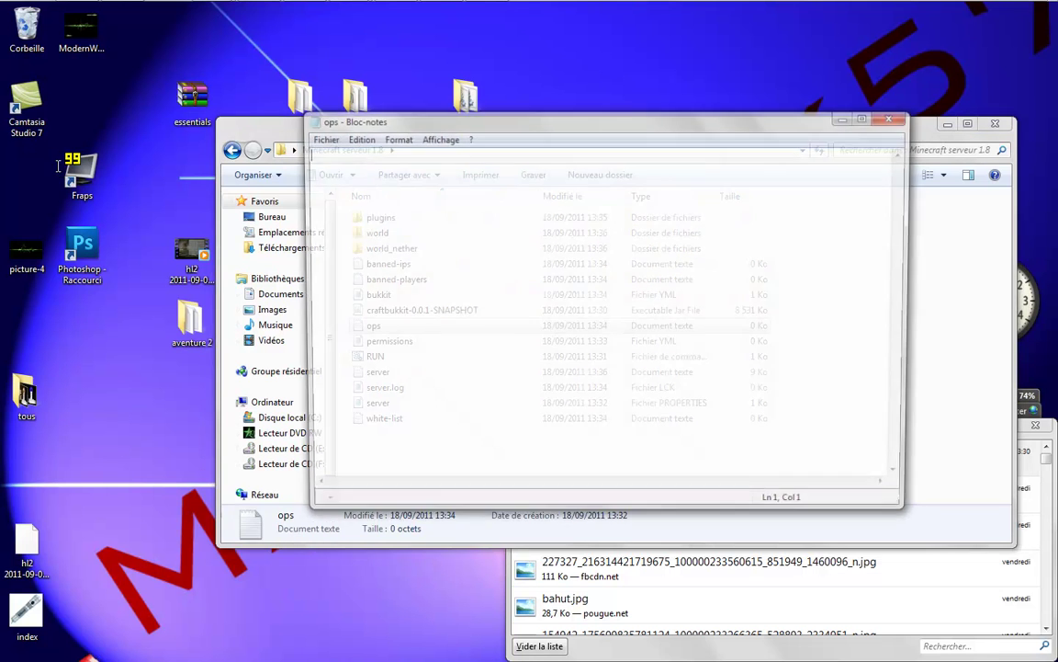
# - Add the player's username to the ops file, save it and close it
pyautogui.write('ma')
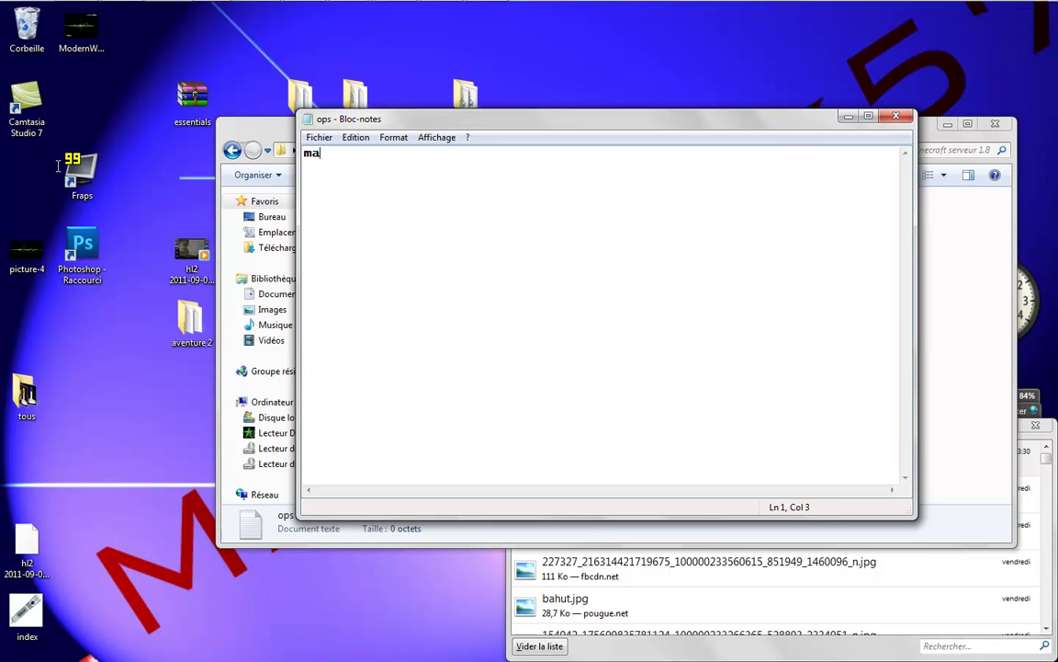
pyautogui.write('verick57530')
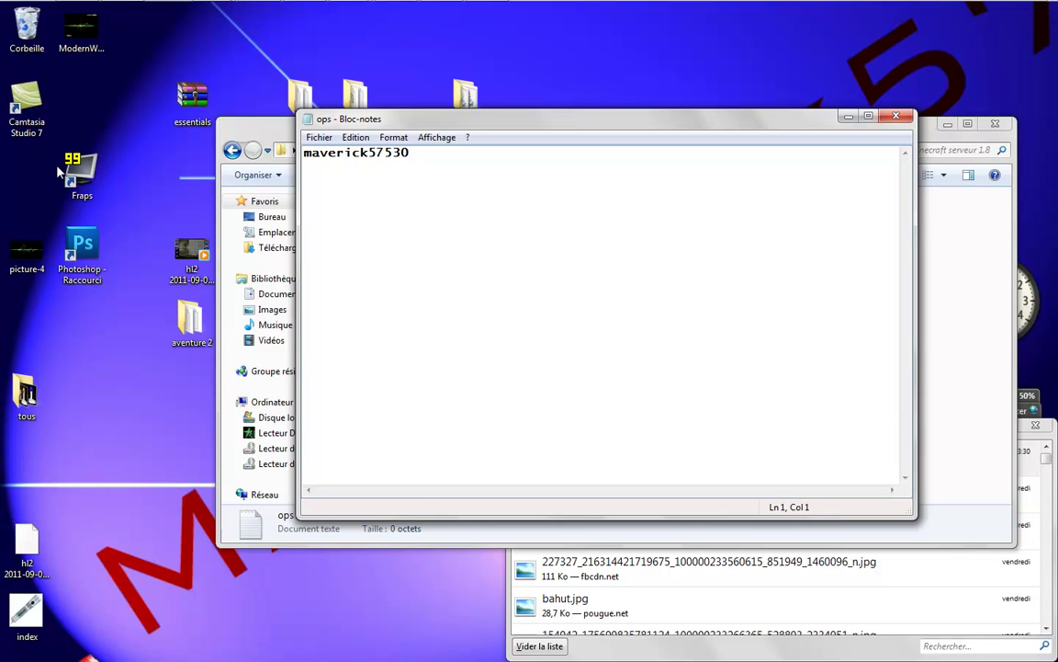
pyautogui.hotkey('ctrl', 's')
pyautogui.hotkey('alt', 'F4')
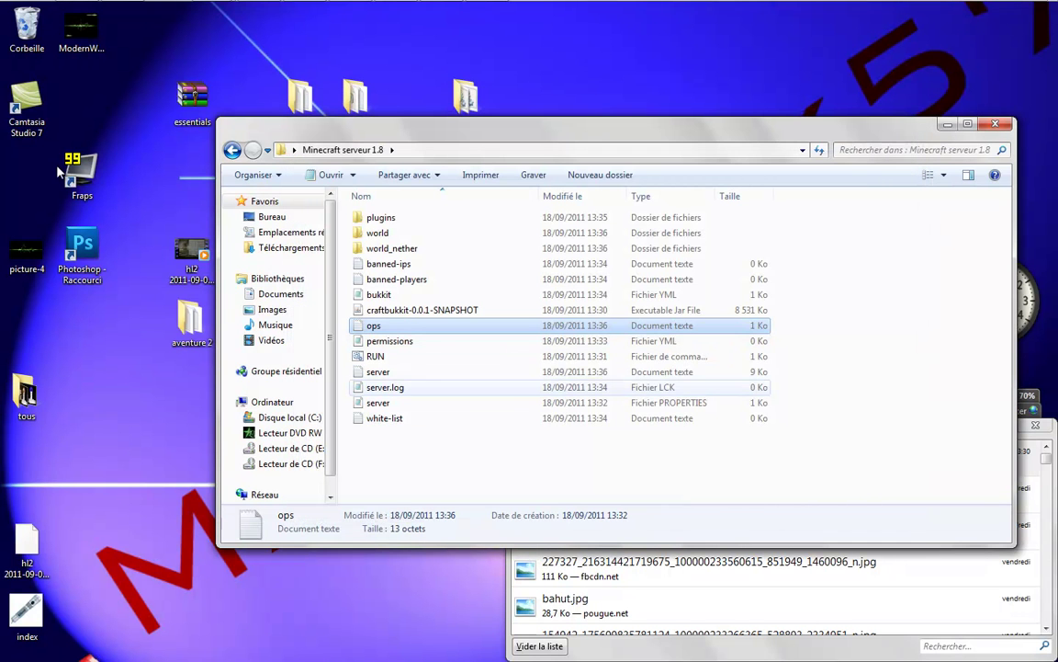
# - Open the server PROPERTIES file and look over its entries
pyautogui.doubleClick(378, 402)
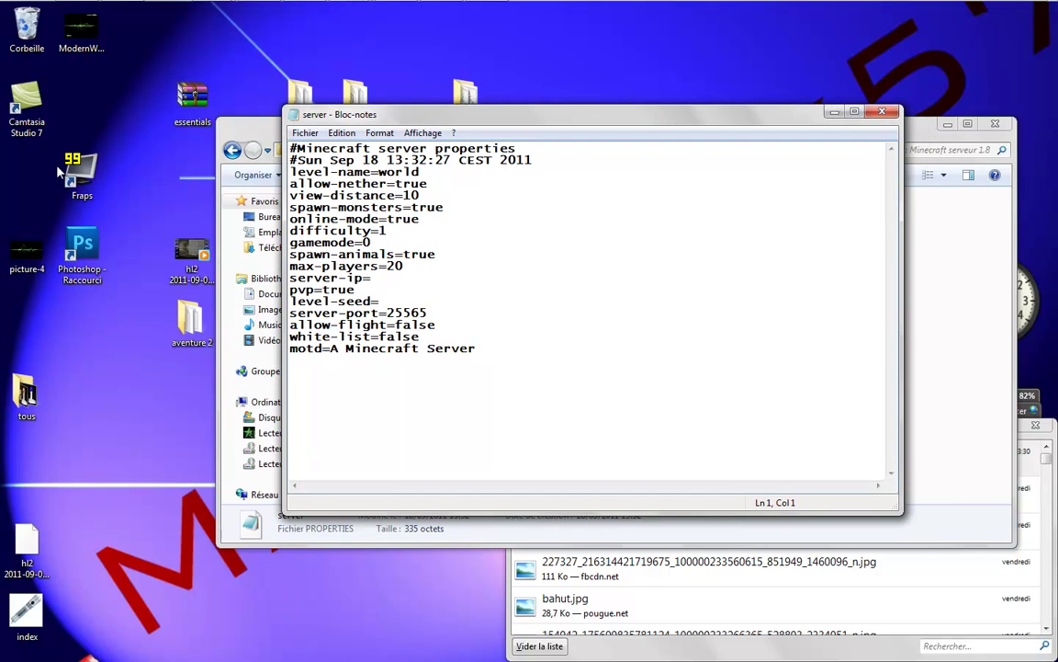
pyautogui.hotkey('ctrl', 'End')
pyautogui.hotkey('shift', 'Left')
pyautogui.hotkey('shift', 'Left')
pyautogui.hotkey('shift', 'Up')
pyautogui.hotkey('shift', 'Up')
pyautogui.hotkey('shift', 'Up')
pyautogui.hotkey('shift', 'Up')
pyautogui.hotkey('shift', 'Up')
pyautogui.hotkey('shift', 'Up')
pyautogui.hotkey('shift', 'Down')
pyautogui.hotkey('shift', 'Down')
pyautogui.hotkey('shift', 'Down')
pyautogui.hotkey('shift', 'Down')
pyautogui.hotkey('shift', 'Down')
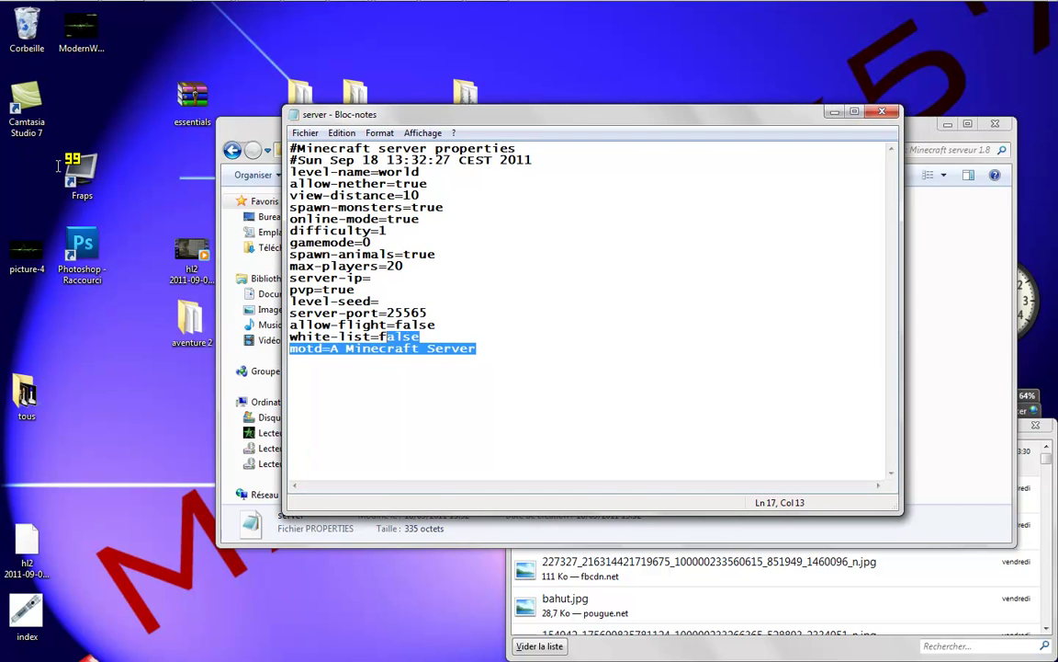
pyautogui.hotkey('shift', 'Down')
pyautogui.hotkey('shift', 'Left')
pyautogui.hotkey('shift', 'Left')
pyautogui.hotkey('ctrl', 'End')
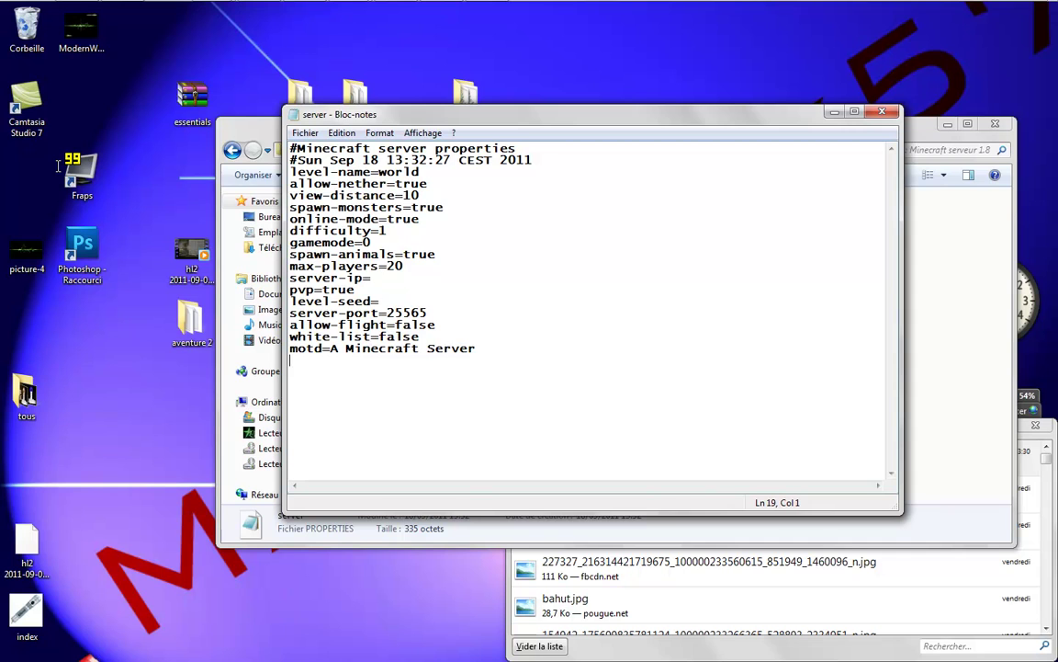
# - Set allow-nether to false in the server properties and save the file
pyautogui.hotkey('ctrl', 'Home')
pyautogui.press('Down')
pyautogui.press('Down')
pyautogui.press('Right')
pyautogui.press('Down')
pyautogui.press('Right')
pyautogui.press('Right')
pyautogui.hotkey('shift', 'Left')
pyautogui.hotkey('shift', 'Left')
pyautogui.hotkey('shift', 'Right')
pyautogui.hotkey('shift', 'Right')
pyautogui.hotkey('shift', 'Right')
pyautogui.hotkey('shift', 'Right')
pyautogui.hotkey('shift', 'Right')
pyautogui.hotkey('shift', 'Right')
pyautogui.hotkey('shift', 'Right')
pyautogui.hotkey('shift', 'Right')
pyautogui.hotkey('shift', 'Right')
pyautogui.hotkey('shift', 'Right')
pyautogui.press('Right')
pyautogui.press('End')
pyautogui.hotkey('shift', 'Left')
pyautogui.hotkey('shift', 'Left')
pyautogui.hotkey('shift', 'Left')
pyautogui.hotkey('shift', 'Left')
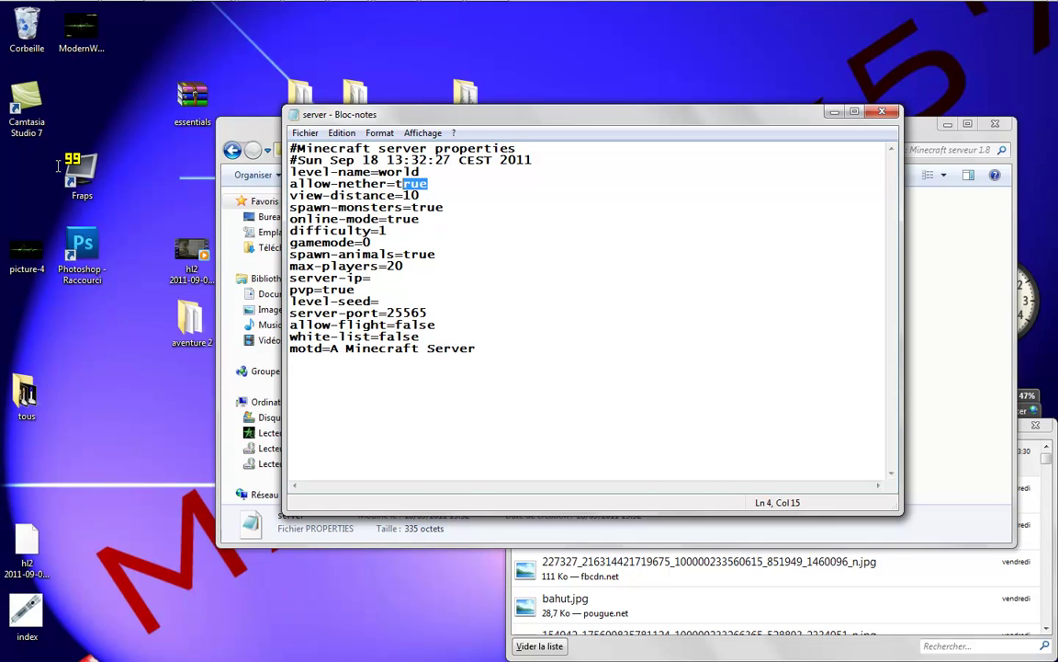
pyautogui.press('End')
pyautogui.press('Right')
pyautogui.hotkey('shift', 'Up')
pyautogui.hotkey('shift', 'End')
pyautogui.write('false')
pyautogui.hotkey('ctrl', 's')
# - Set spawn-monsters to false and save the server properties
pyautogui.press('Down')
pyautogui.press('Down')
pyautogui.press('End')
pyautogui.hotkey('shift', 'Left')
pyautogui.hotkey('shift', 'Left')
pyautogui.hotkey('shift', 'Left')
pyautogui.hotkey('shift', 'Left')
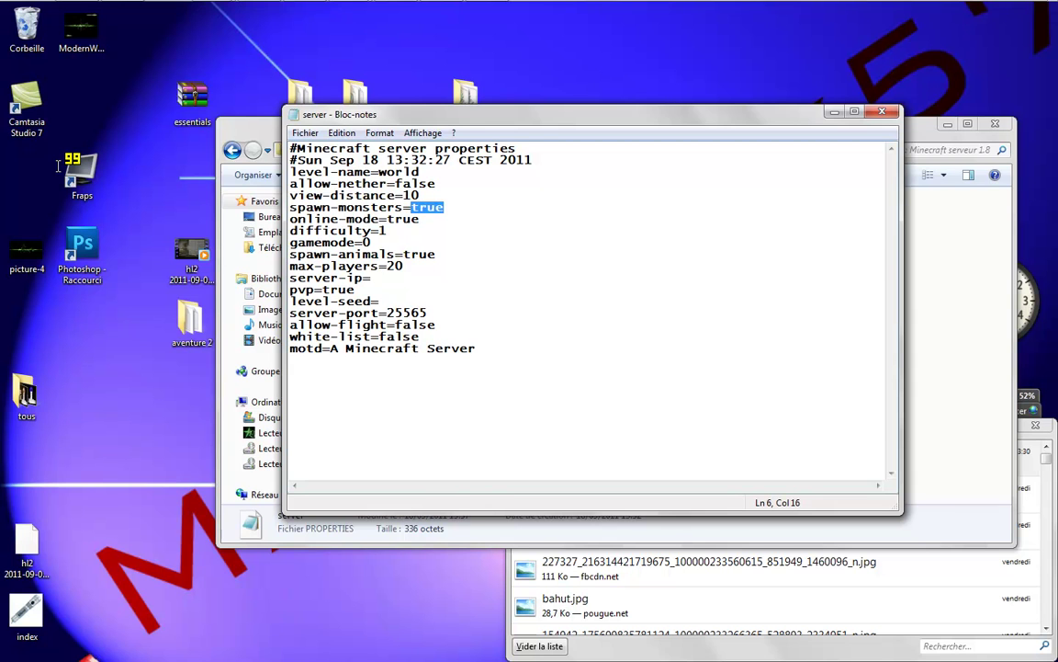
pyautogui.write('false')
pyautogui.hotkey('ctrl', 's')
# - Set online-mode to false and save the server properties
pyautogui.press('Down')
pyautogui.hotkey('shift', 'Left')
pyautogui.hotkey('shift', 'Left')
pyautogui.hotkey('shift', 'Left')
pyautogui.hotkey('shift', 'Left')
pyautogui.hotkey('shift', 'Right')
pyautogui.hotkey('shift', 'Right')
pyautogui.hotkey('shift', 'Right')
pyautogui.hotkey('shift', 'Right')
pyautogui.hotkey('shift', 'Left')
pyautogui.hotkey('shift', 'Left')
pyautogui.hotkey('shift', 'Left')
pyautogui.hotkey('shift', 'Left')
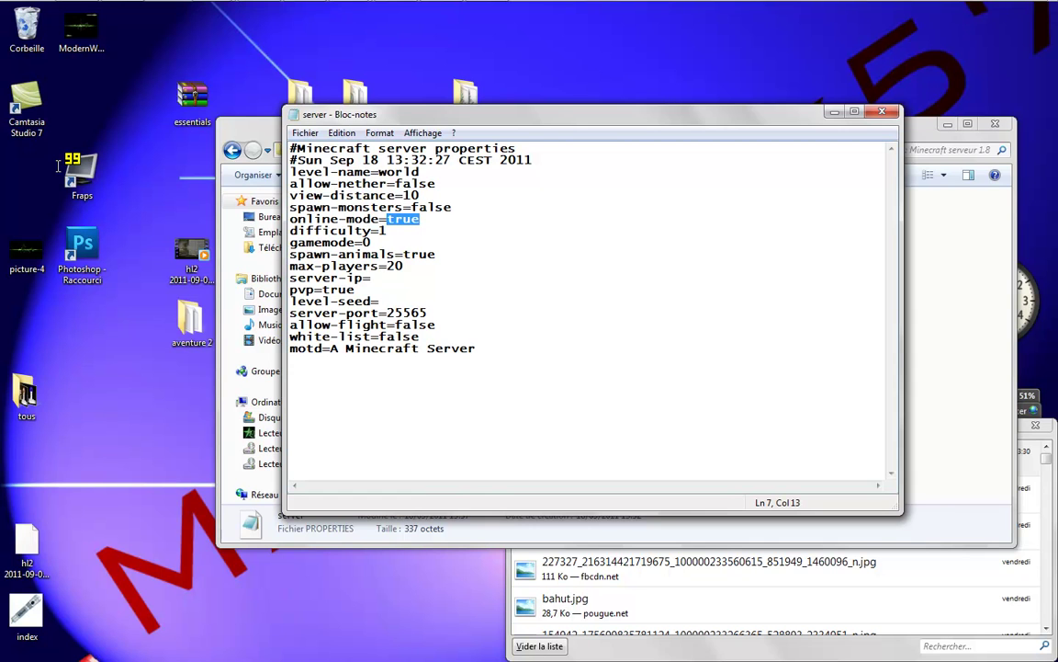
pyautogui.write('Fals')
pyautogui.press('BackSpace')
pyautogui.press('BackSpace')
pyautogui.press('BackSpace')
pyautogui.press('BackSpace')
pyautogui.write('false')
pyautogui.press('BackSpace')
pyautogui.hotkey('ctrl', 's')
# - Set gamemode to 1 in the server properties
pyautogui.press('Down')
pyautogui.hotkey('shift', 'Left')
pyautogui.press('Right')
pyautogui.press('Down')
pyautogui.hotkey('shift', 'Left')
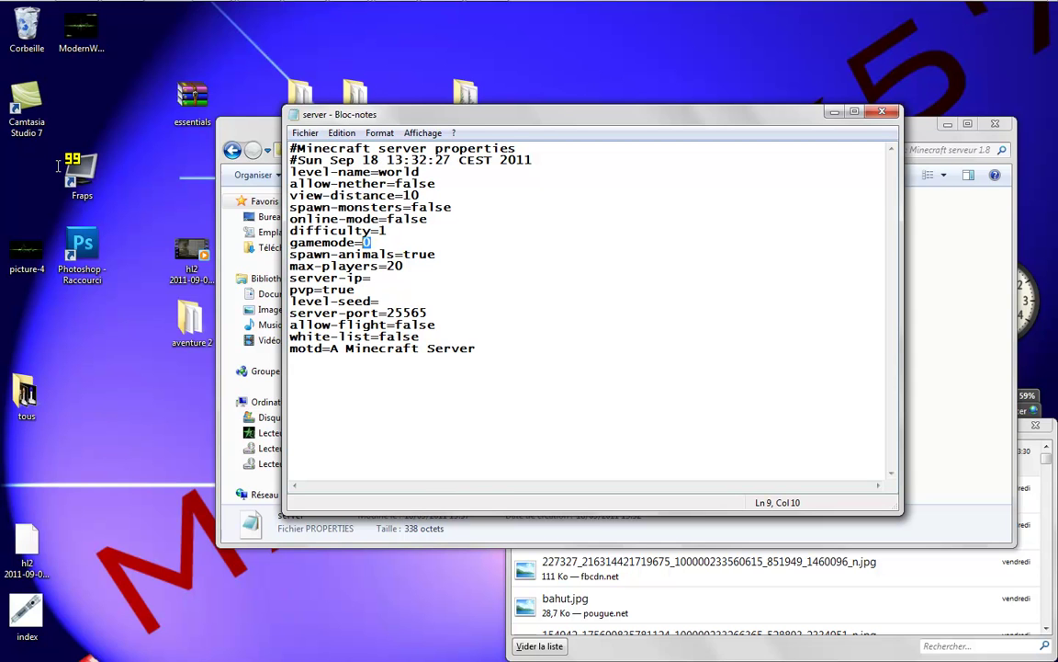
pyautogui.write('1')
# - Set allow-flight to true and save the server properties
pyautogui.press('Down')
pyautogui.press('Down')
pyautogui.press('Right')
pyautogui.hotkey('shift', 'End')
pyautogui.press('Left')
pyautogui.hotkey('ctrl', 'shift', 'Left')
pyautogui.press('End')
pyautogui.hotkey('shift', 'Left')
pyautogui.hotkey('shift', 'Left')
pyautogui.press('Down')
pyautogui.press('Down')
pyautogui.press('Down')
pyautogui.press('Down')
pyautogui.press('Down')
pyautogui.press('End')
pyautogui.hotkey('shift', 'Left')
pyautogui.hotkey('shift', 'Left')
pyautogui.hotkey('shift', 'Left')
pyautogui.hotkey('shift', 'Left')
pyautogui.hotkey('shift', 'Left')
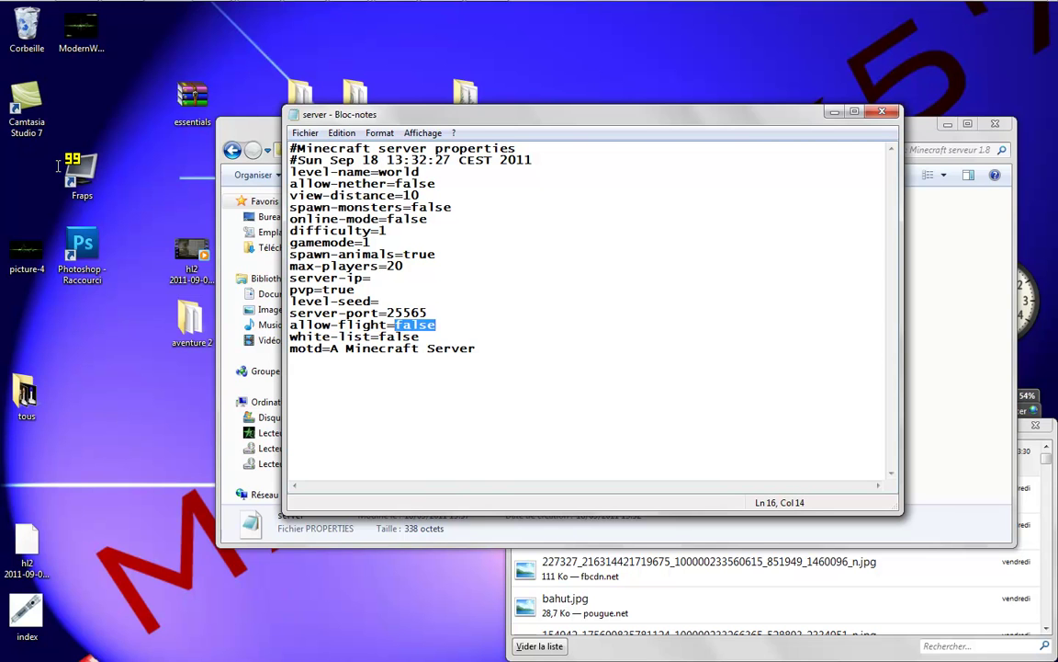
pyautogui.write('true')
pyautogui.hotkey('ctrl', 's')
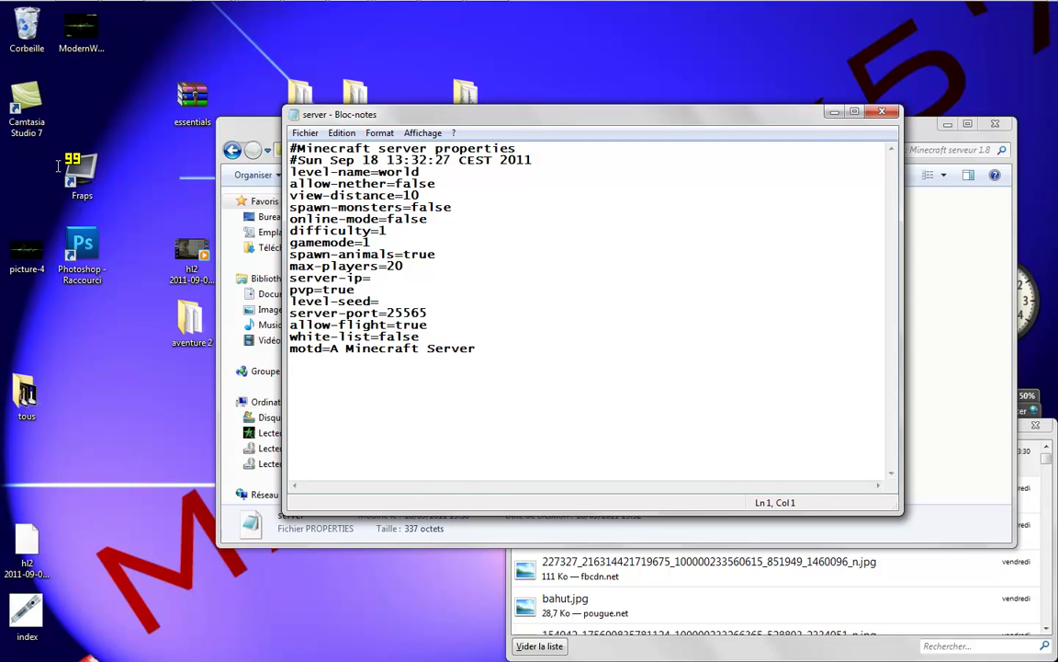
# - Review the white-list and server-port entries and close the server properties file
pyautogui.press('Down')
pyautogui.hotkey('shift', 'Left')
pyautogui.hotkey('shift', 'Left')
pyautogui.hotkey('shift', 'Left')
pyautogui.hotkey('shift', 'Left')
pyautogui.hotkey('shift', 'Left')
pyautogui.moveTo(428, 313)
pyautogui.mouseDown()
pyautogui.moveTo(378, 301)
pyautogui.moveTo(427, 325)
pyautogui.moveTo(411, 313)
pyautogui.moveTo(428, 313)
pyautogui.mouseUp()
pyautogui.hotkey('shift', 'Up')
pyautogui.hotkey('shift', 'Up')
pyautogui.press('Down')
pyautogui.hotkey('alt', 'F4')
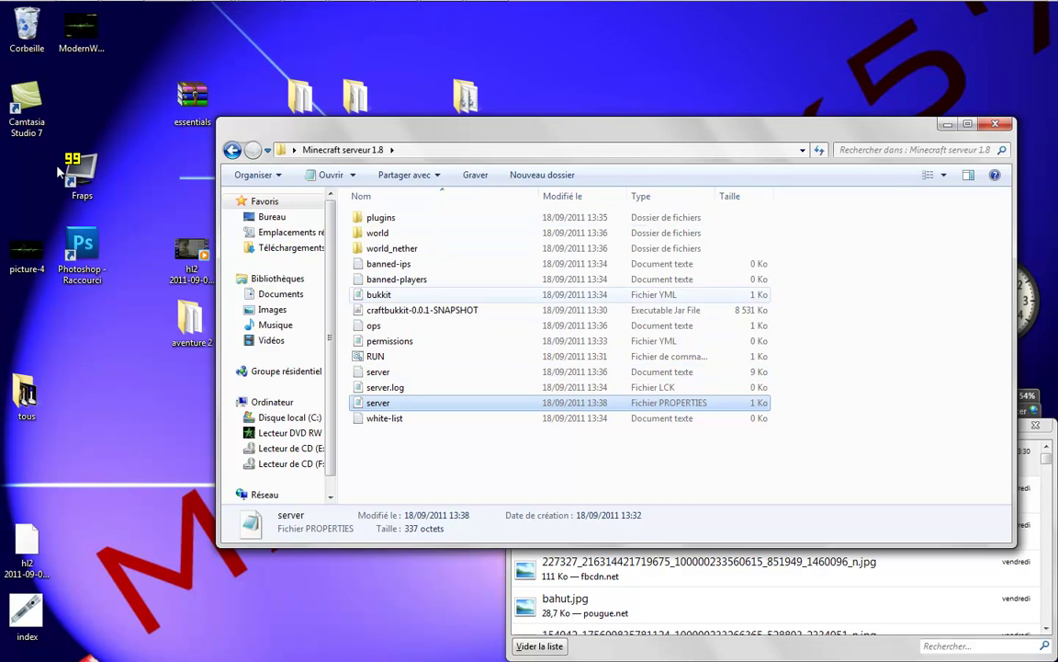
# - Launch the server again with the RUN command file
pyautogui.press('Up')
pyautogui.press('Up')
pyautogui.press('Up')
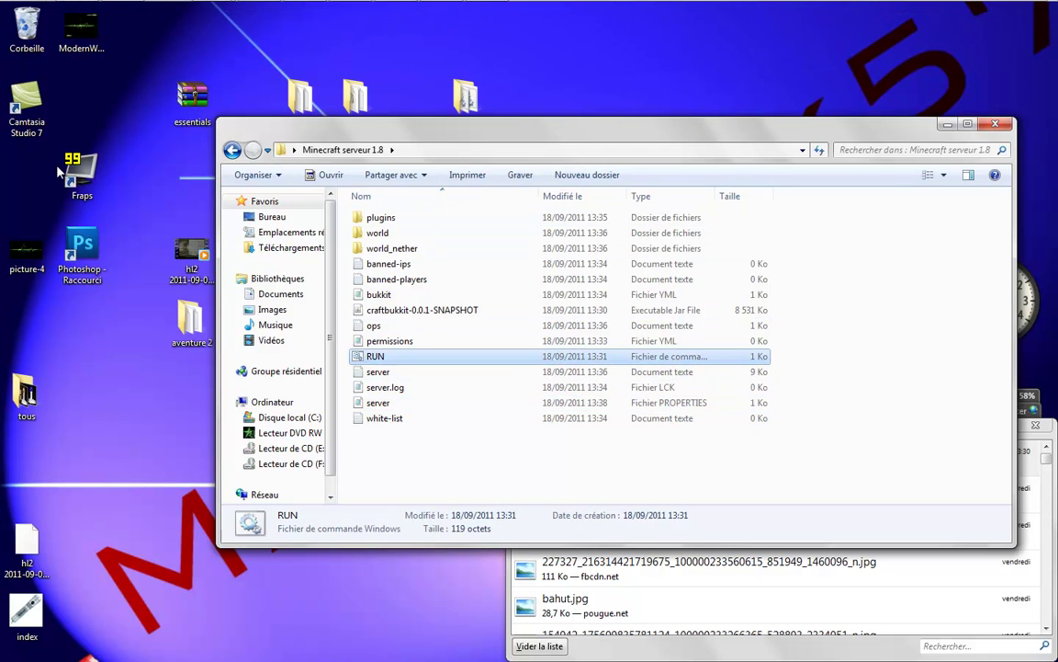
pyautogui.press('Return')
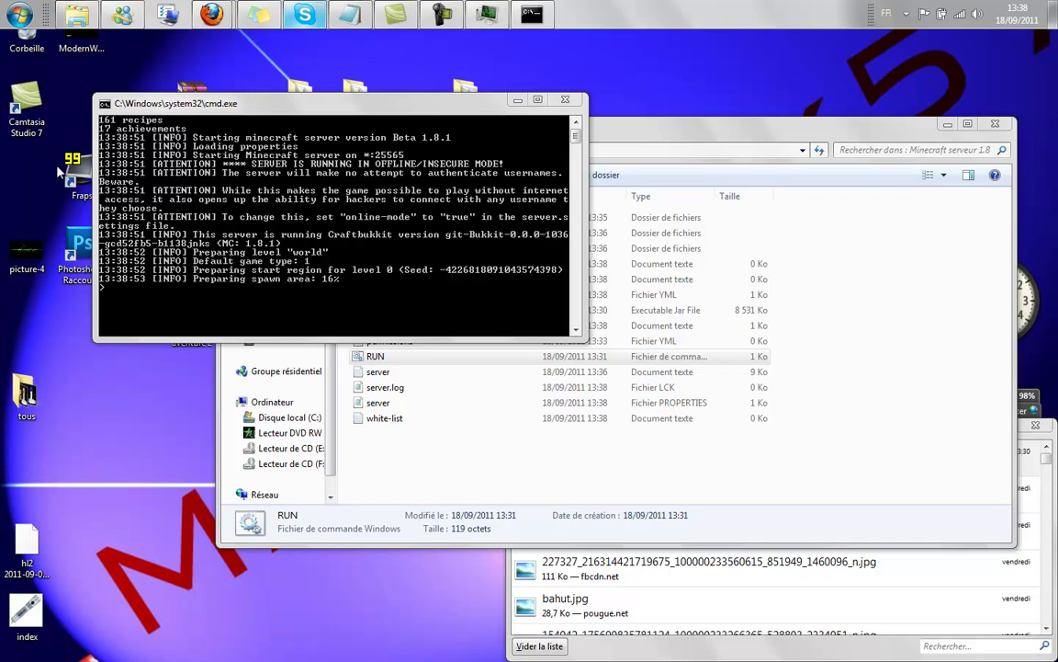
# - Dismiss the Skype window and the Minecraft serveur 1.8 folder window, keeping the server console on the desktop
pyautogui.hotkey('alt', 'Tab')
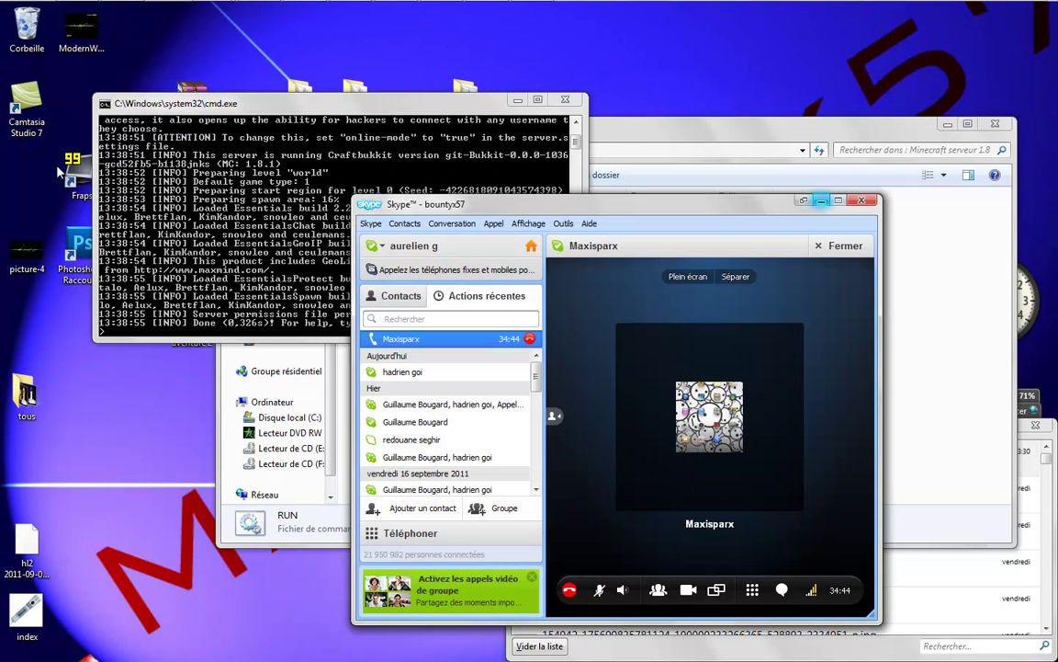
pyautogui.hotkey('alt', 'F4')
pyautogui.press('super+b')
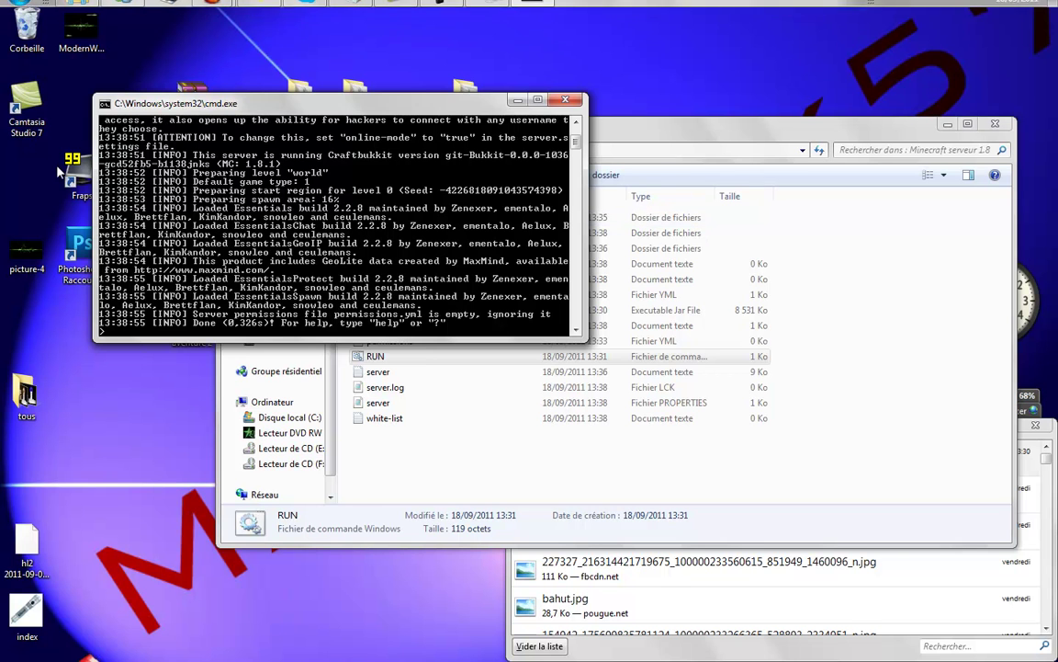
pyautogui.press('Return')
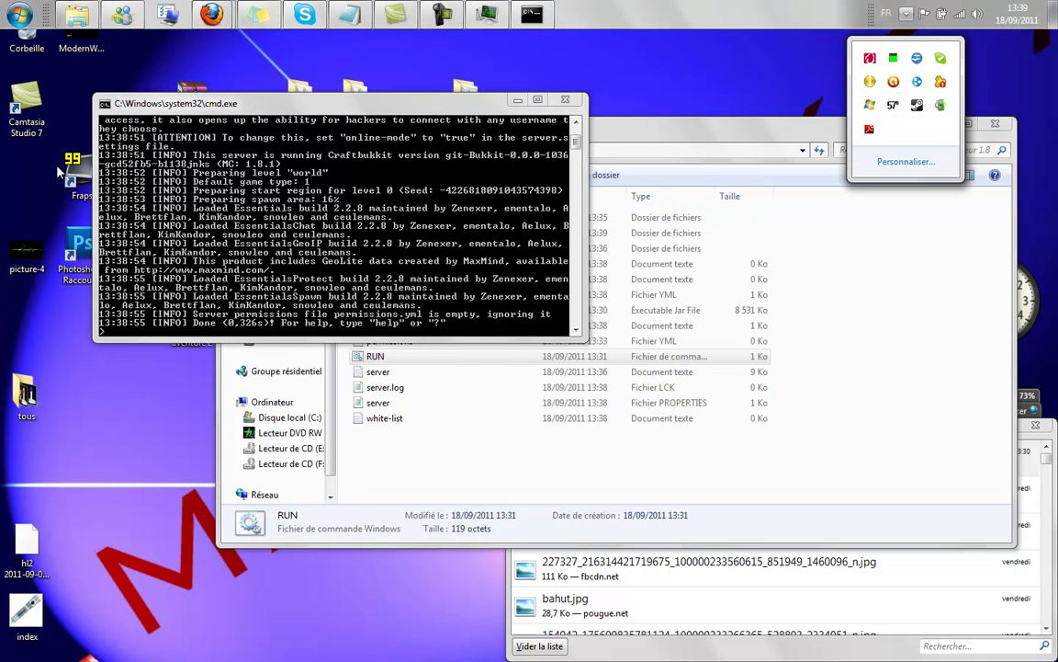
pyautogui.press('Escape')
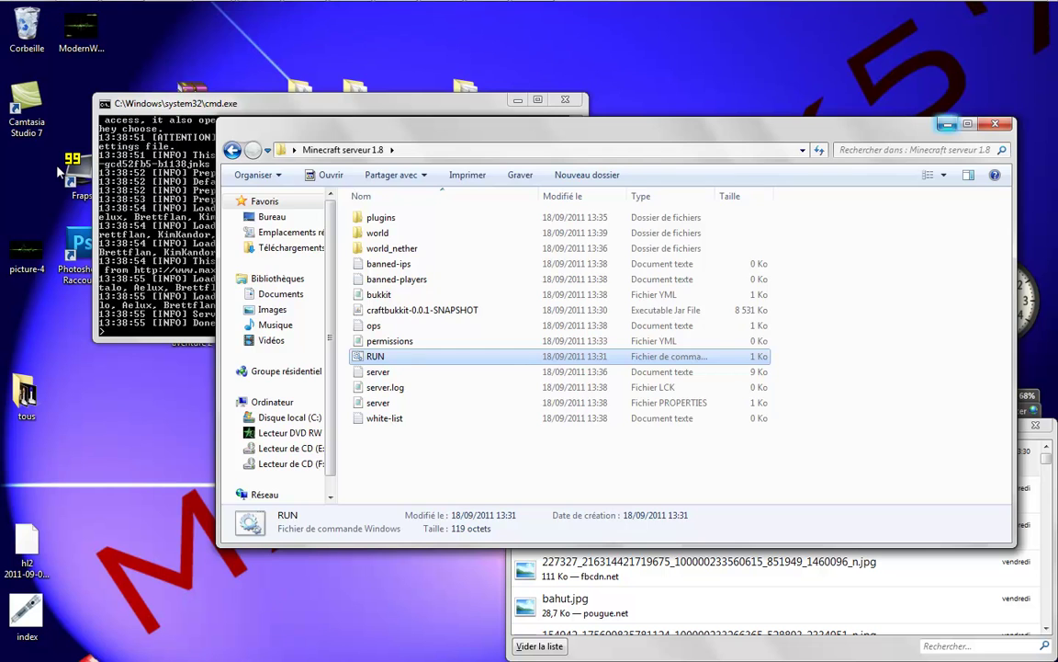
pyautogui.hotkey('alt', 'F4')
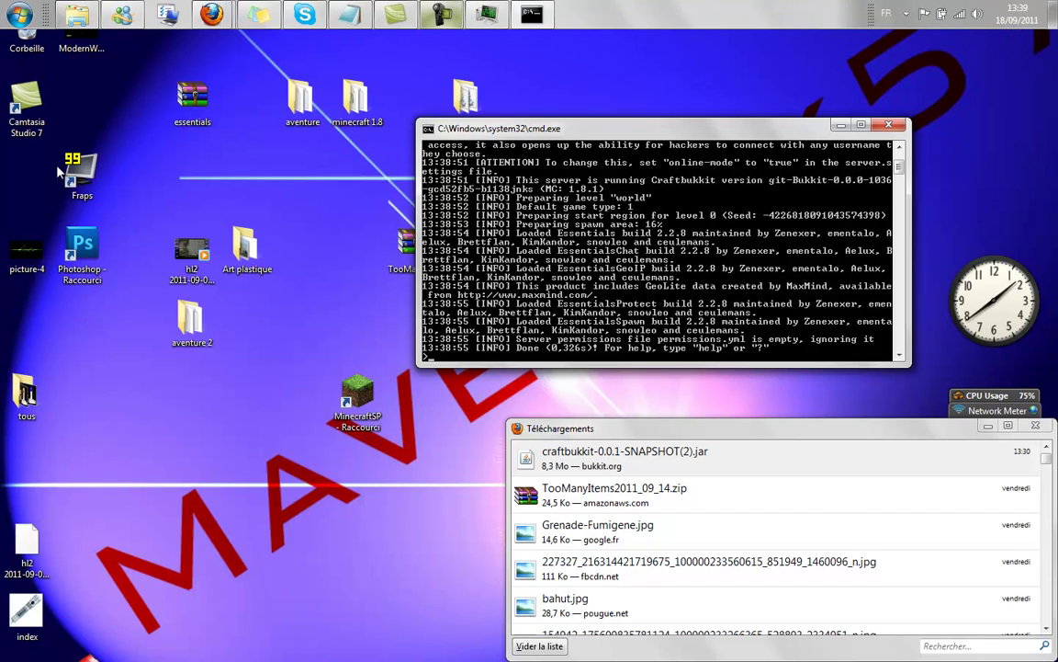
pyautogui.click(395, 14)
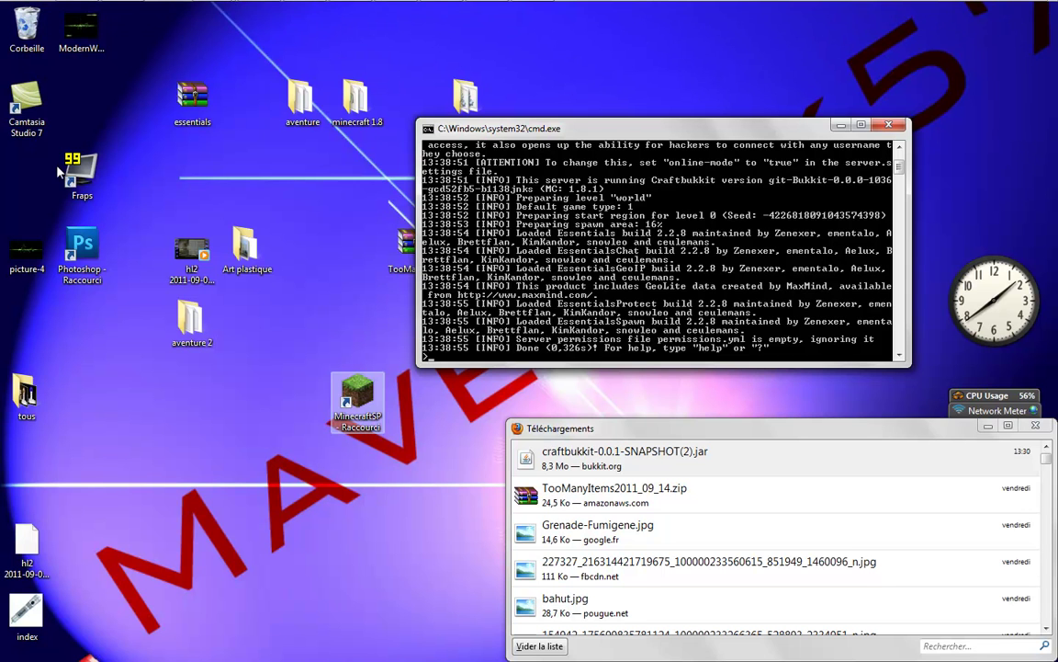
# - Start Minecraft from the MinecraftSP shortcut, enter the game and open the multiplayer server list
pyautogui.click(357, 395)
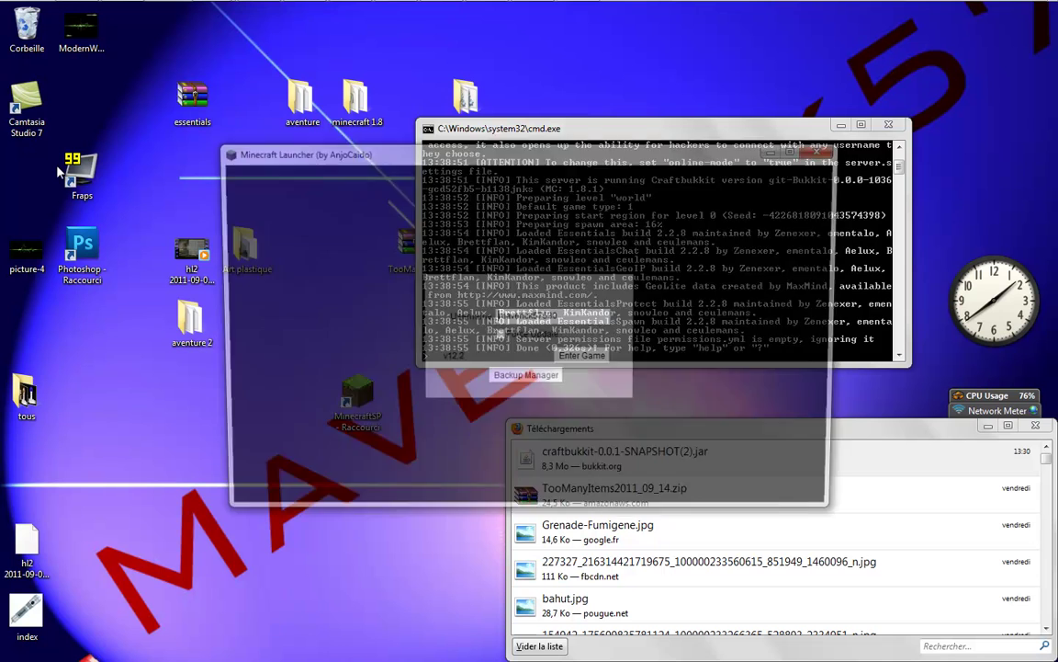
pyautogui.press('Return')
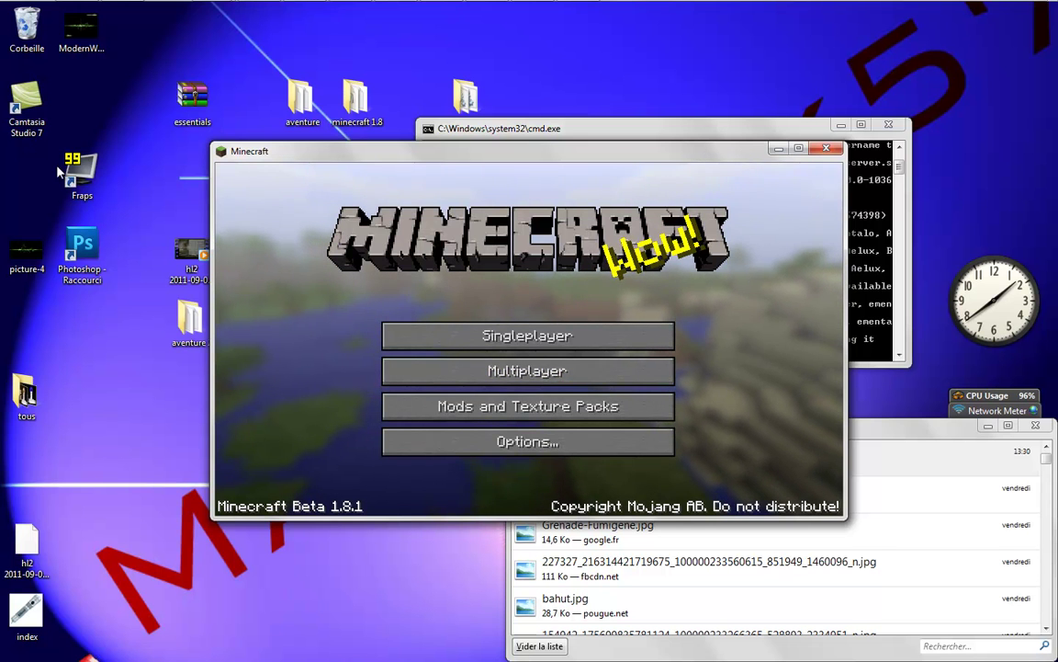
pyautogui.click(527, 370)
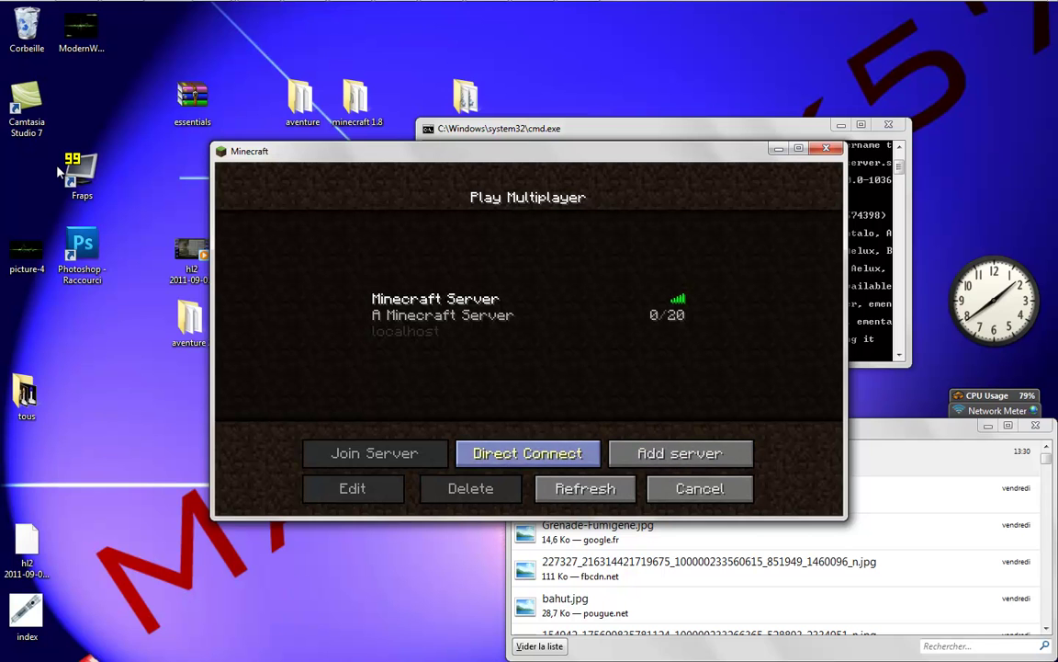
# - Connect directly to the Minecraft server at the address localhost
pyautogui.click(527, 453)
pyautogui.write('localhost')
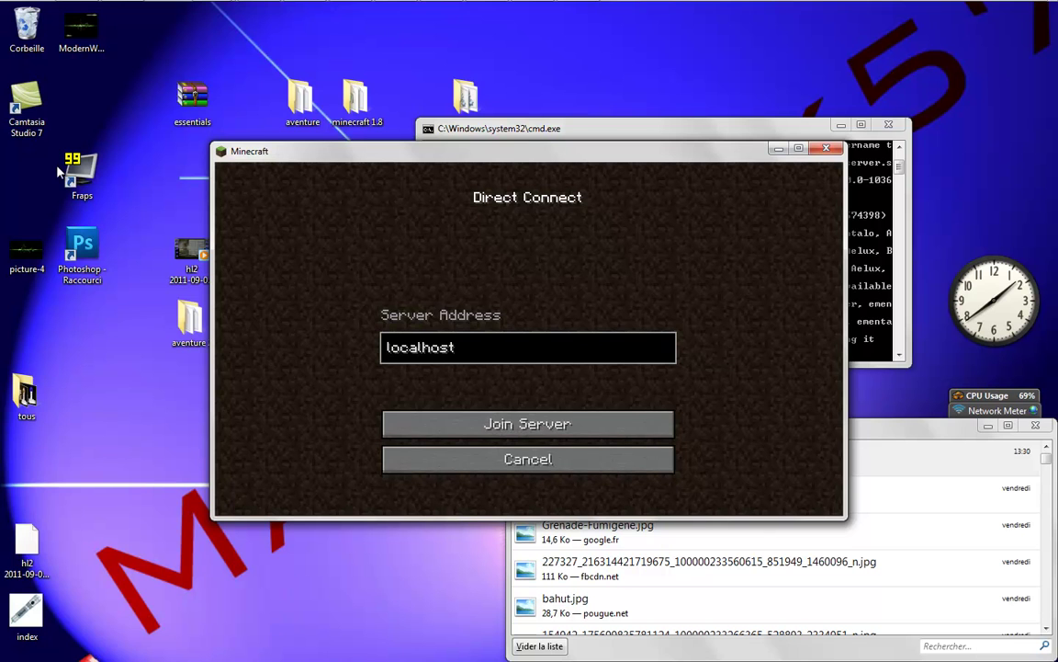
pyautogui.press('Return')
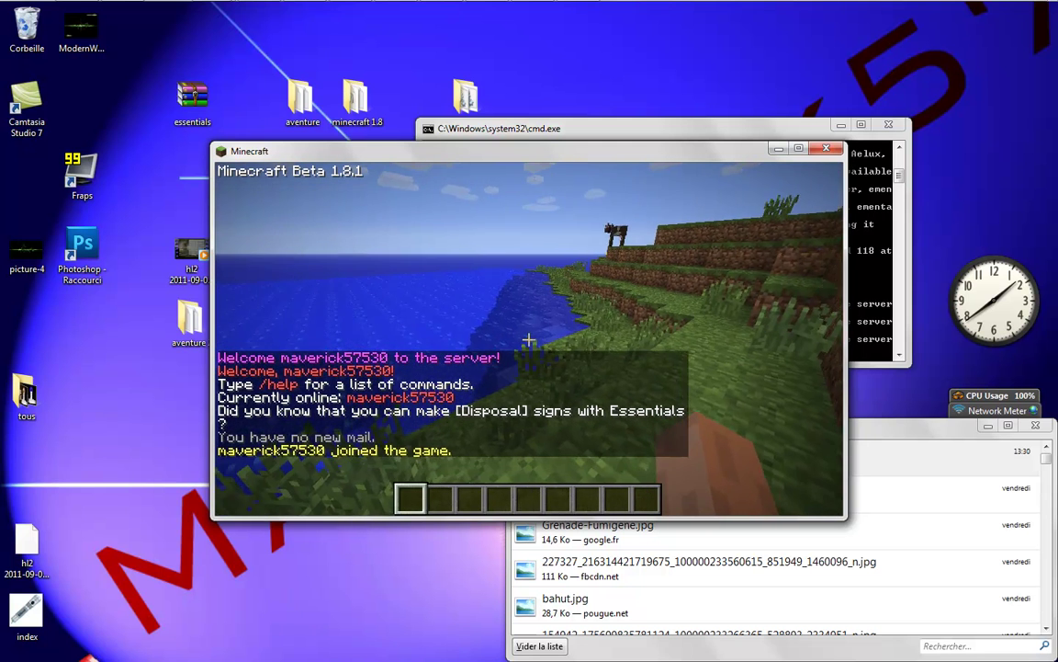
# - Pause the game, check the server console for the player's login entries, and return to the game
pyautogui.press('Escape')
pyautogui.hotkey('alt', 'Tab')
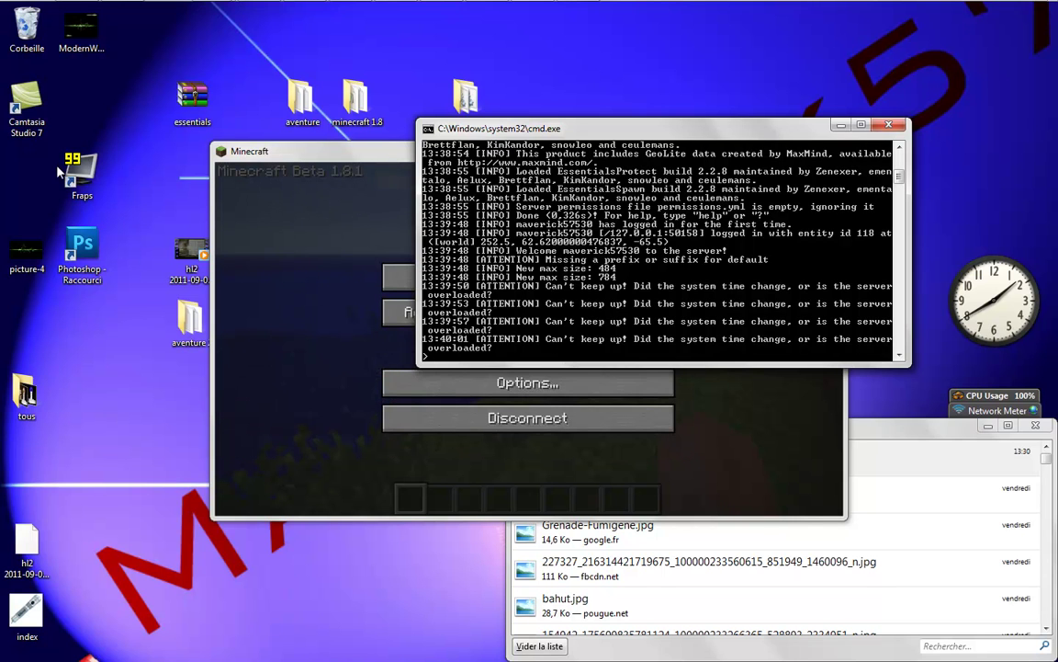
pyautogui.hotkey('alt', 'Tab')
pyautogui.press('Escape')
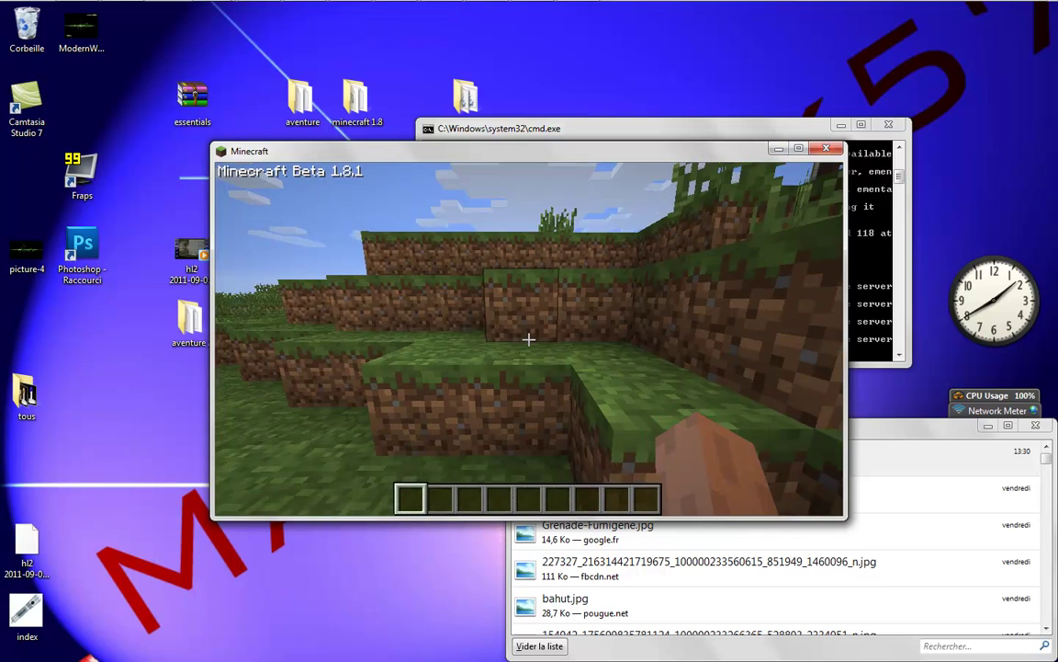
# - Explore the terrain around the spawn point on the new server
pyautogui.press('w')
pyautogui.press('space')
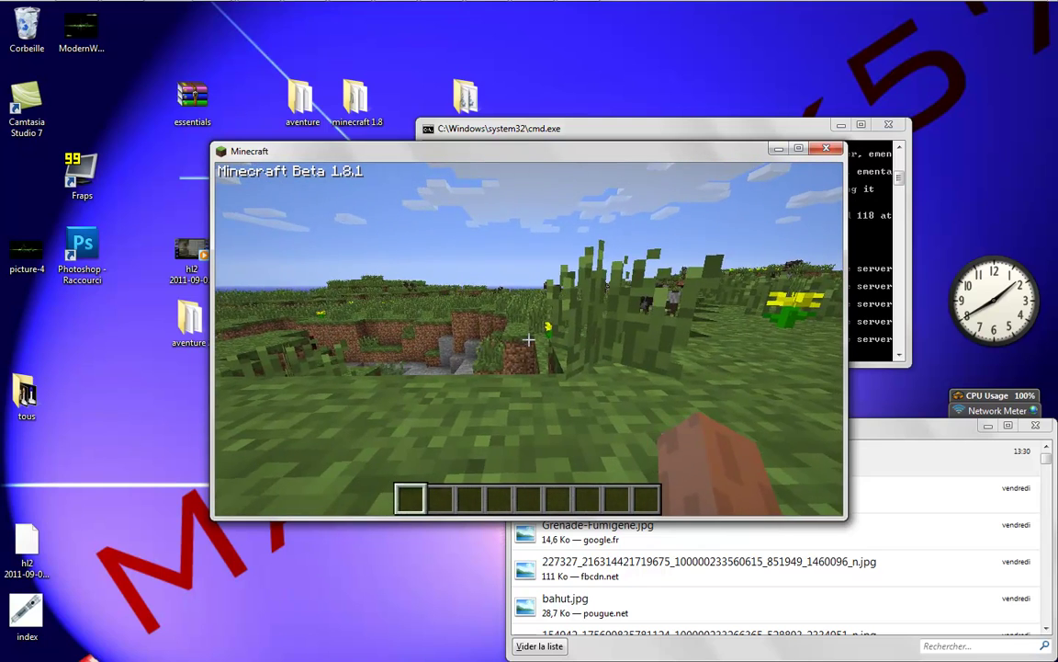
pyautogui.press('w')
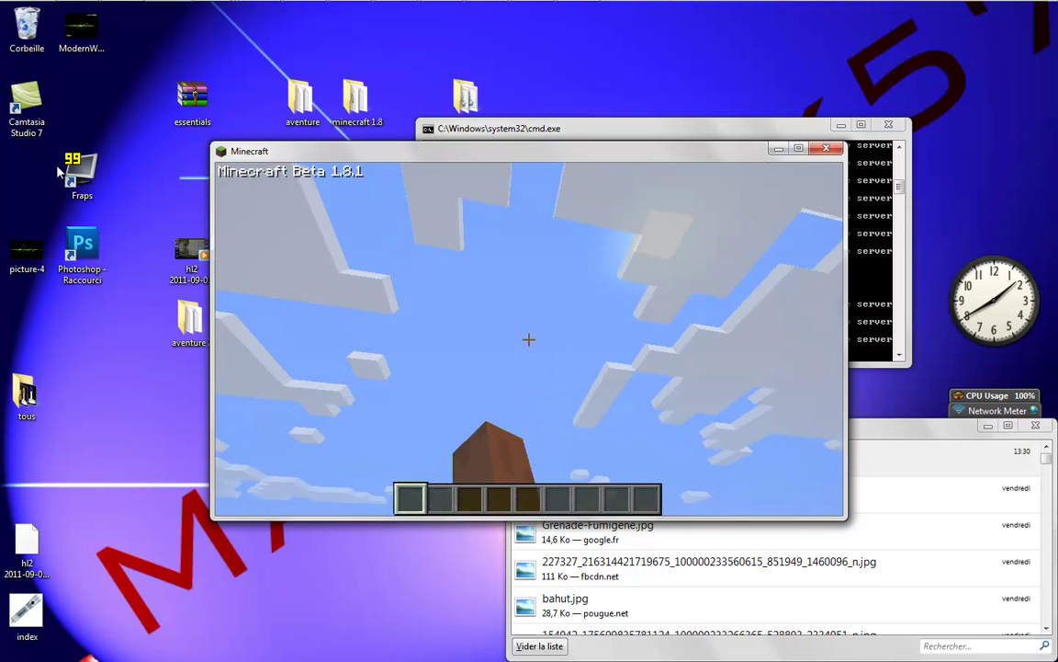
# - Pause the game, check the latest server console messages, and resume playing
pyautogui.press('Escape')
pyautogui.hotkey('alt', 'Tab')
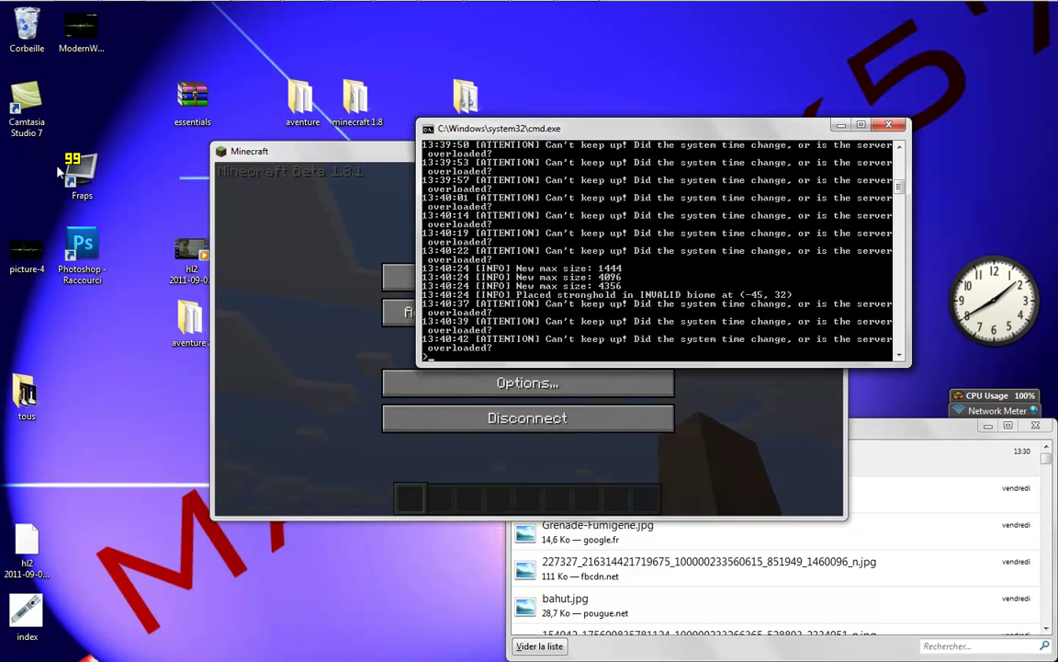
pyautogui.hotkey('alt', 'Tab')
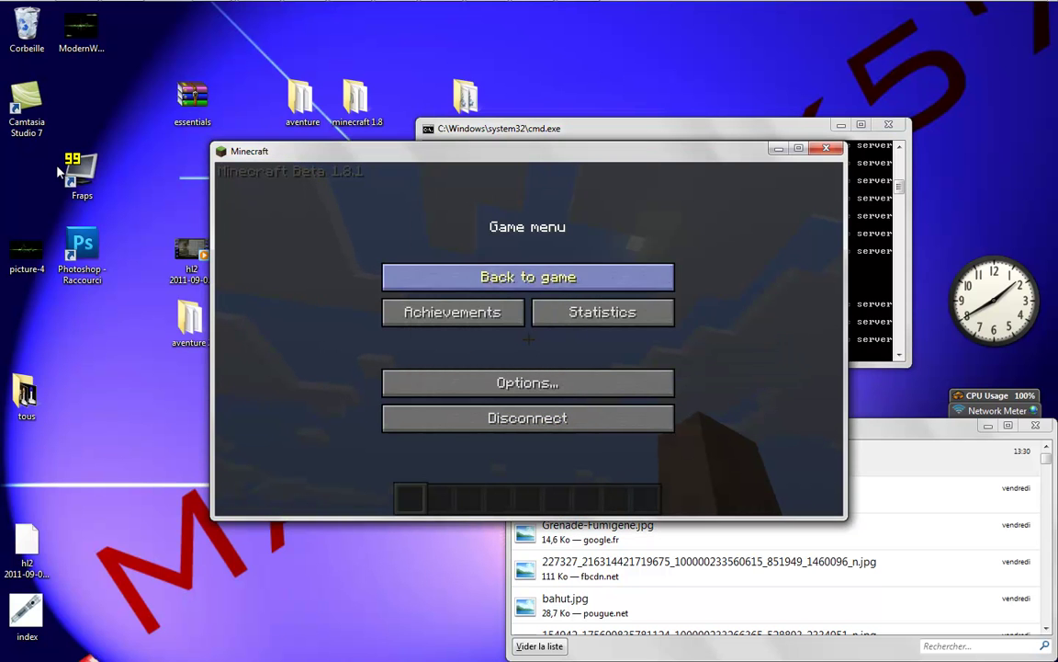
pyautogui.click(529, 276)
# - Put Diamond Ore in the first hotbar slot from the creative item selection and place one on the grass
pyautogui.press('e')
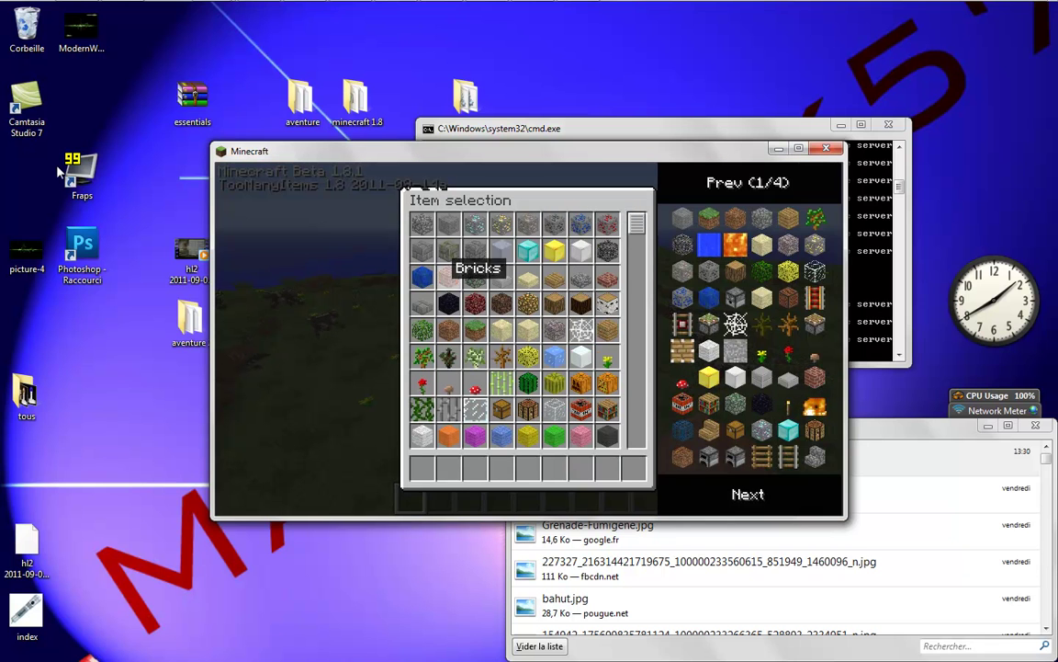
pyautogui.click(482, 223)
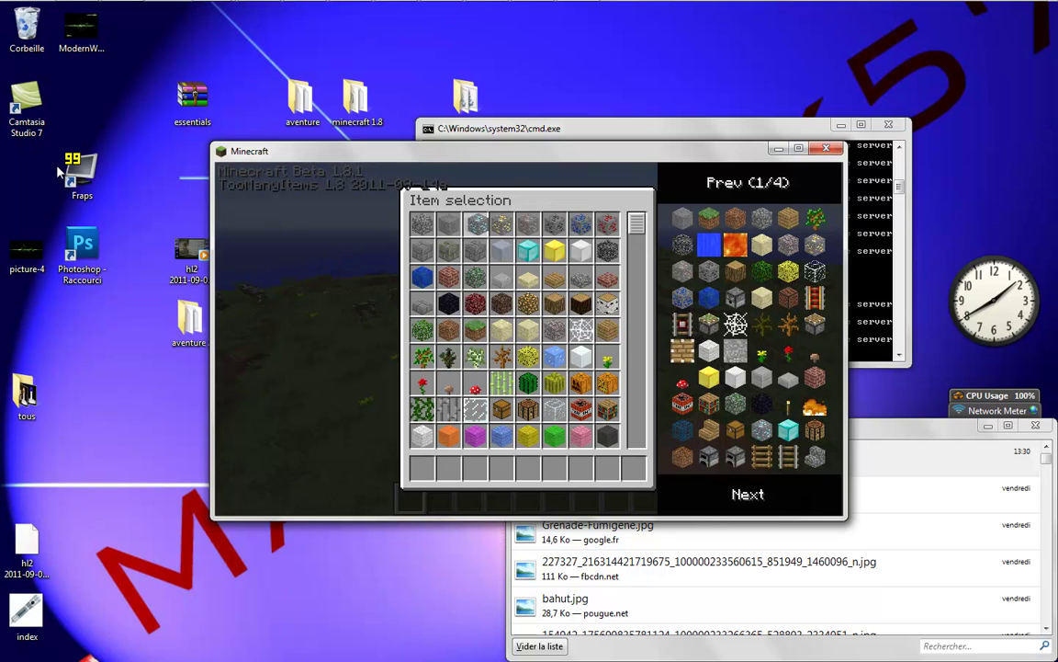
pyautogui.click(422, 469)
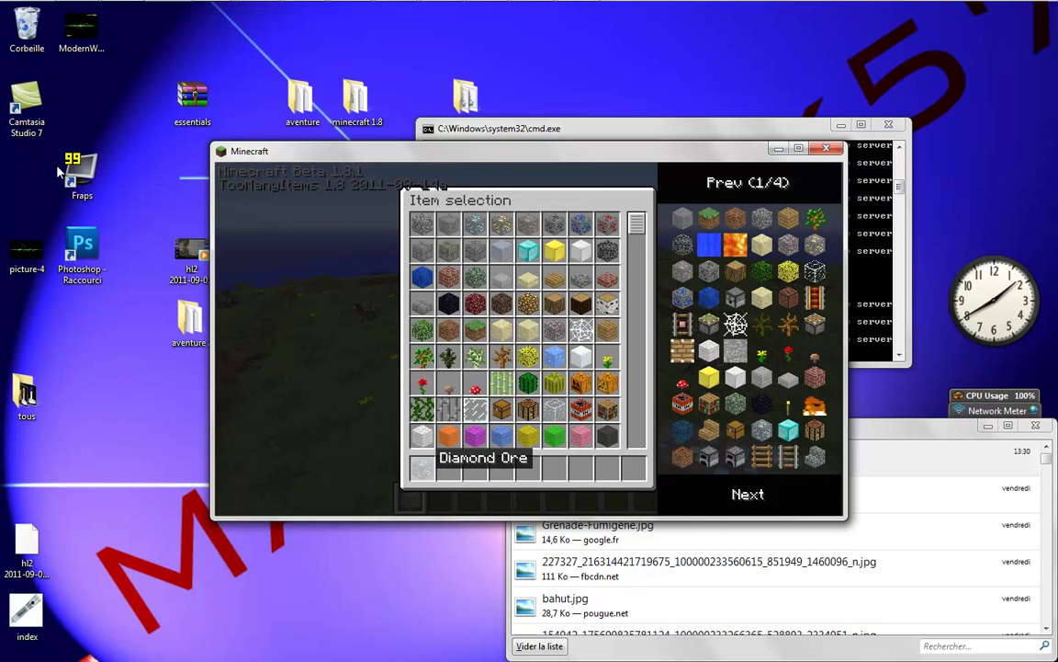
pyautogui.press('e')
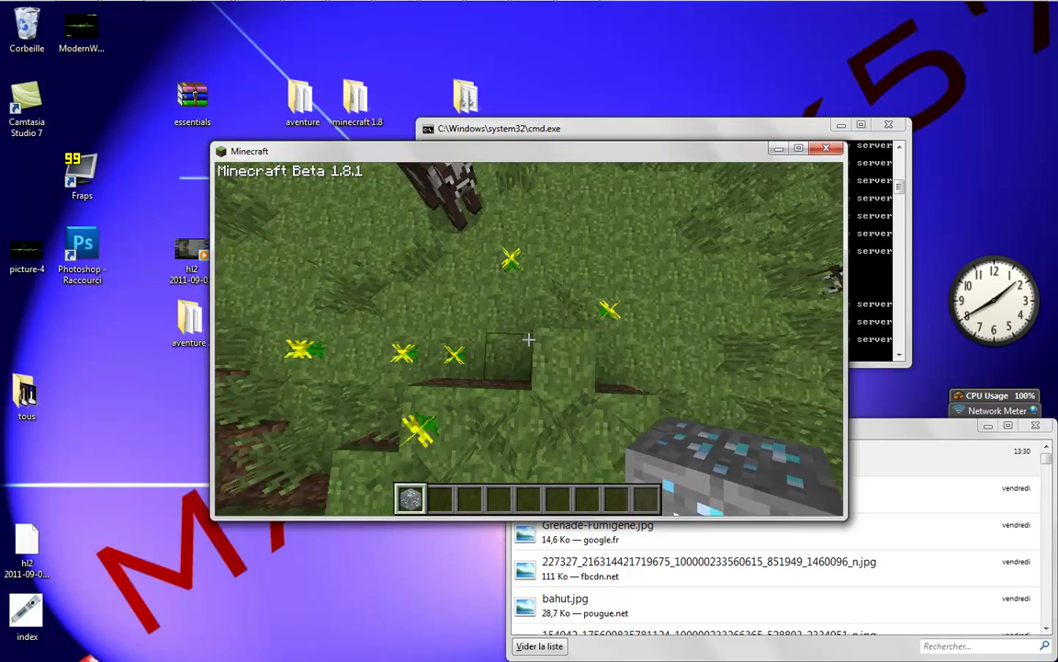
pyautogui.rightClick(528, 340)
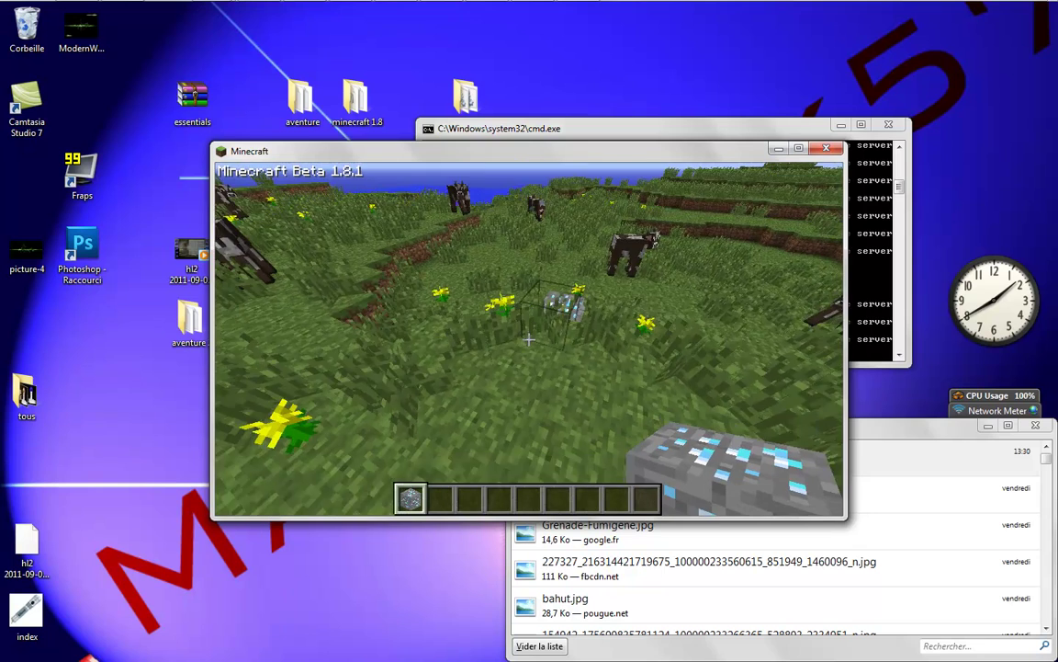
# - Remove the Diamond Ore from the hotbar by returning it to the creative item selection
pyautogui.press('e')
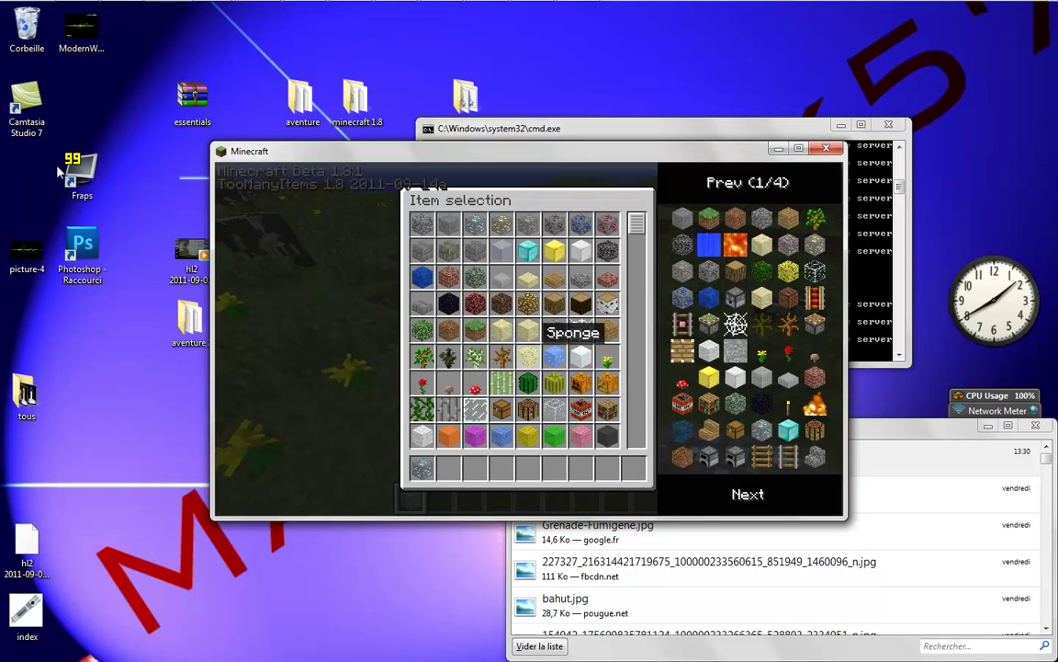
pyautogui.click(421, 469)
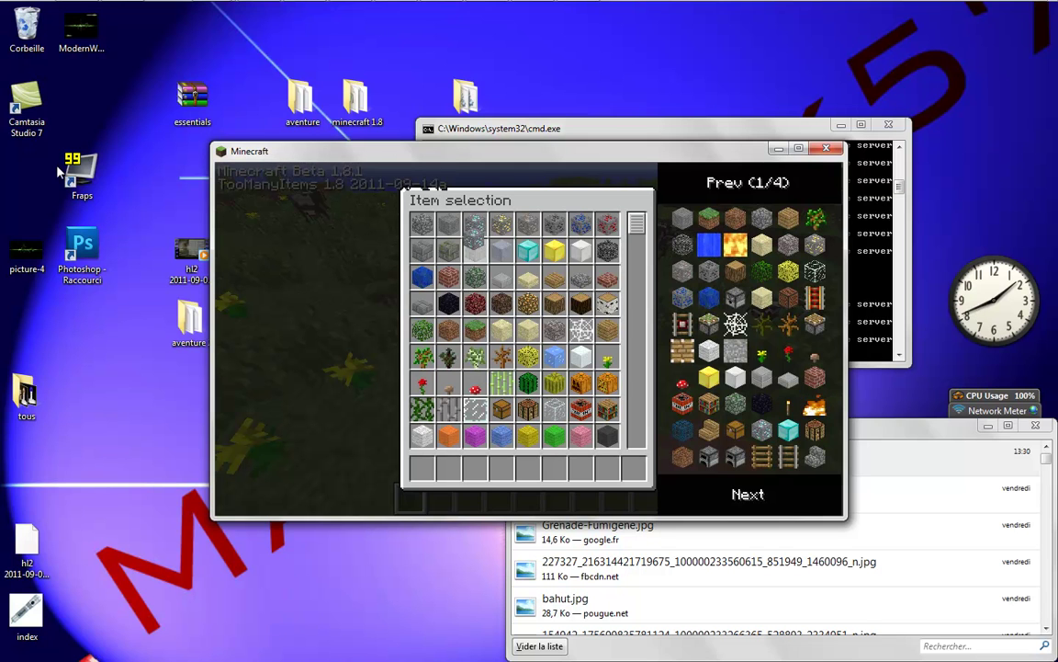
pyautogui.click(469, 221)
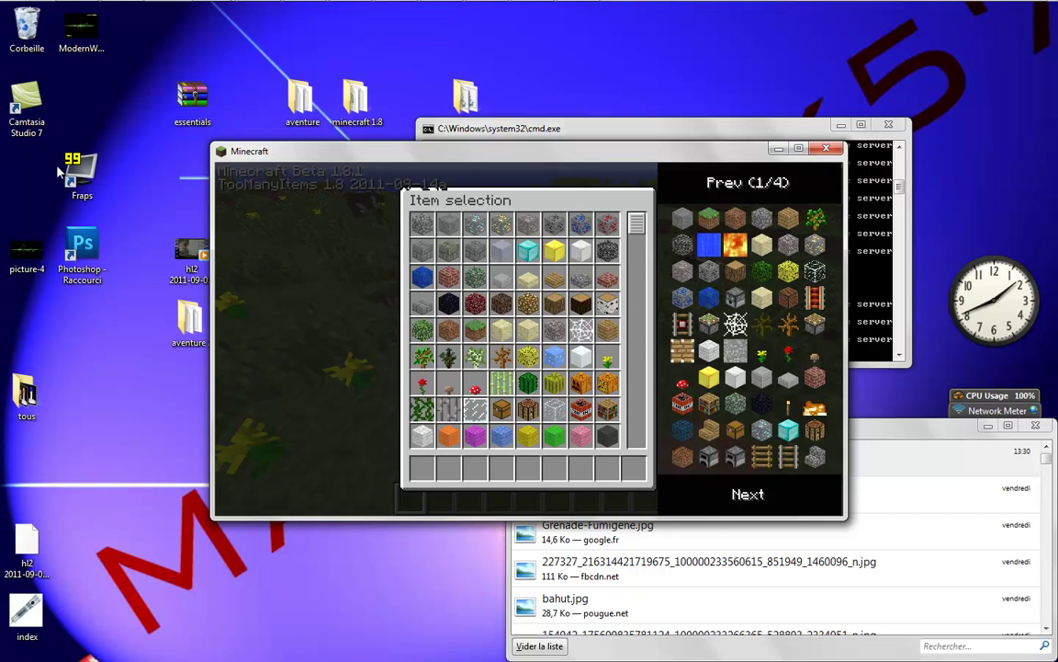
# - Look through the creative item selection's blocks, tools and armour, and close the inventory
pyautogui.scroll(-7, 60, 172)
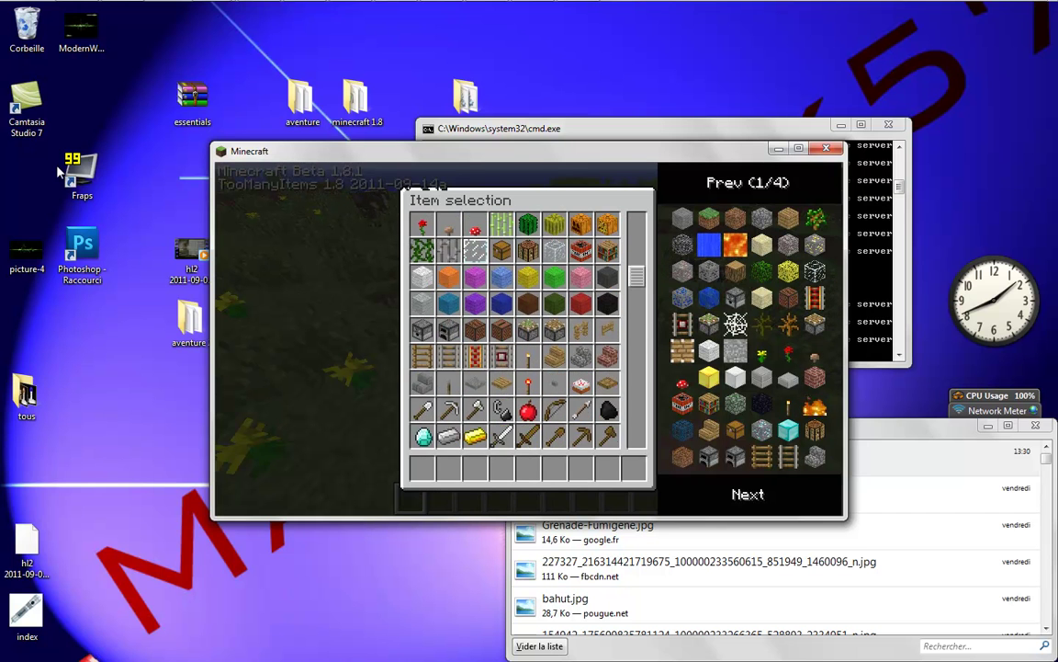
pyautogui.scroll(-4, 59, 172)
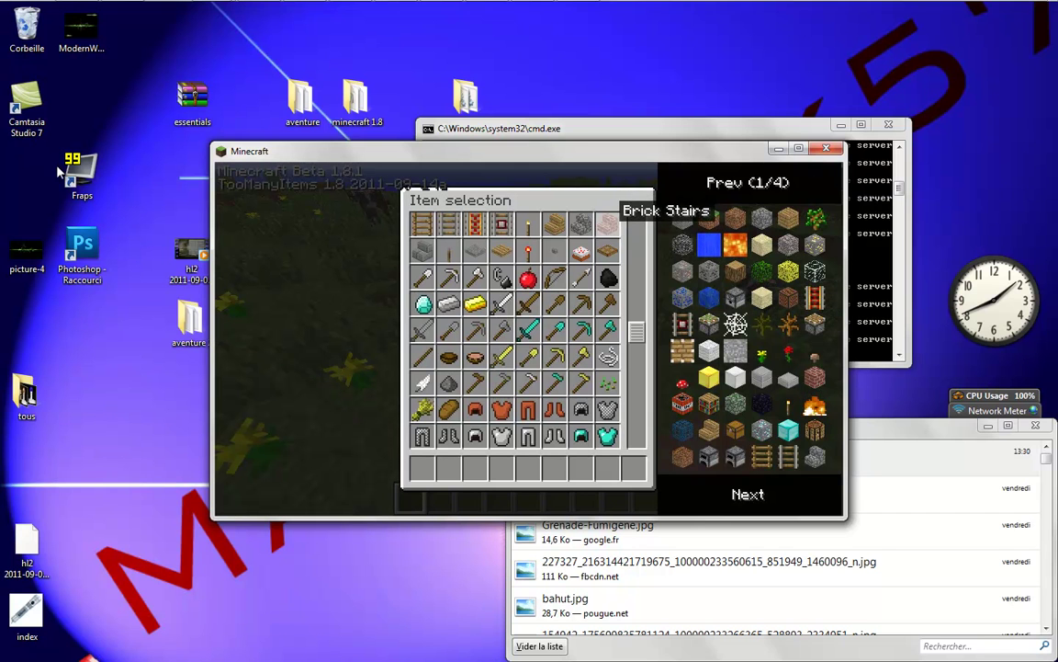
pyautogui.scroll(1, 611, 237)
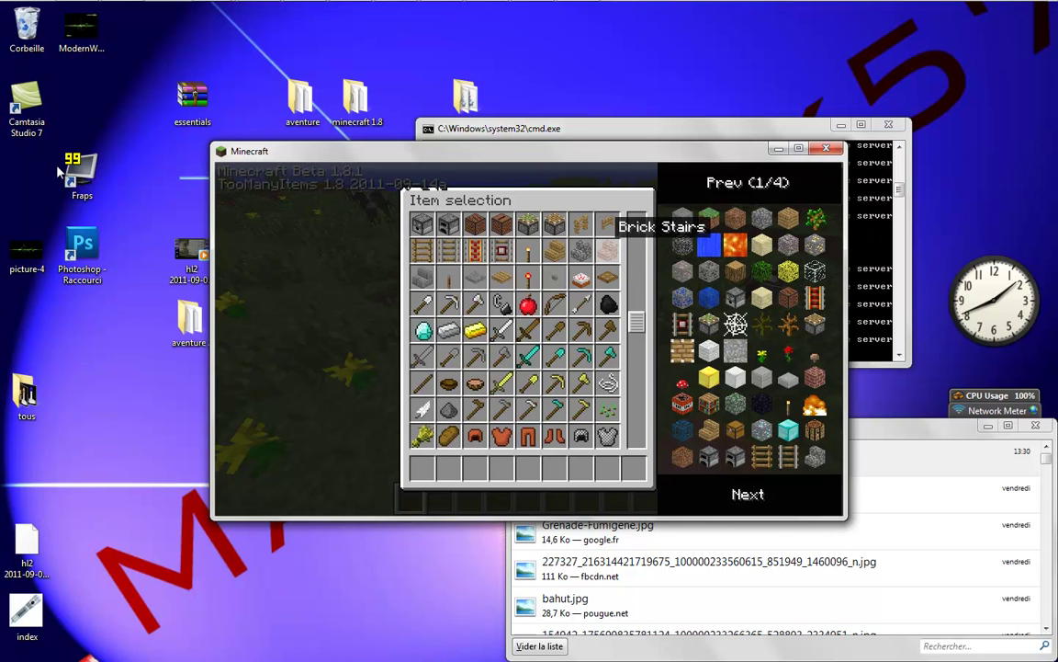
pyautogui.scroll(3, 528, 331)
pyautogui.scroll(-2, 529, 331)
pyautogui.scroll(-1, 528, 330)
pyautogui.scroll(8, 529, 331)
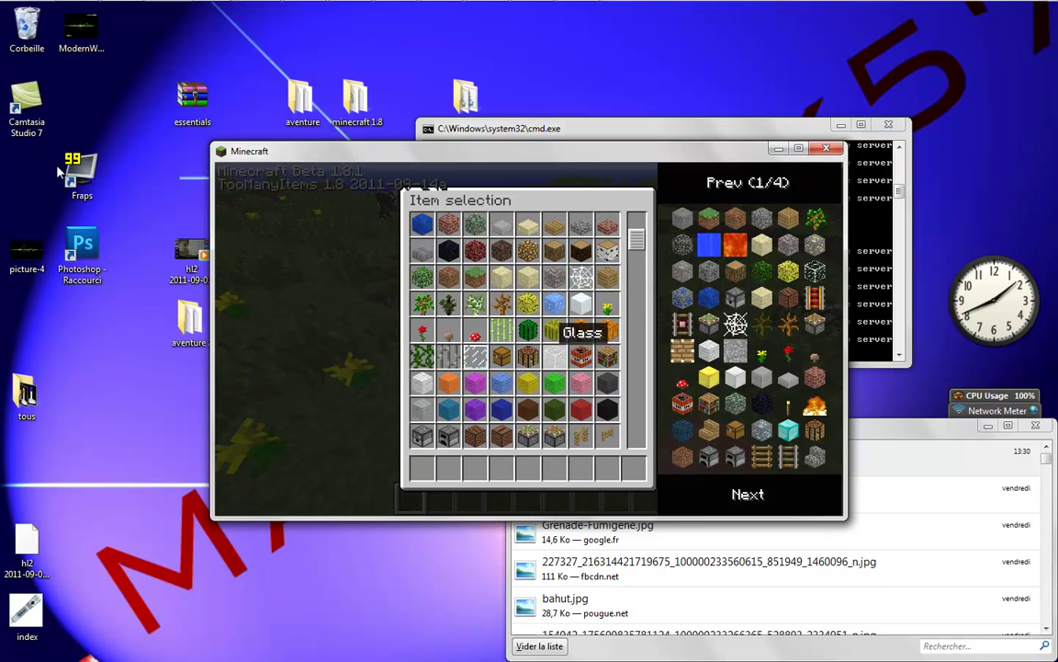
pyautogui.press('e')
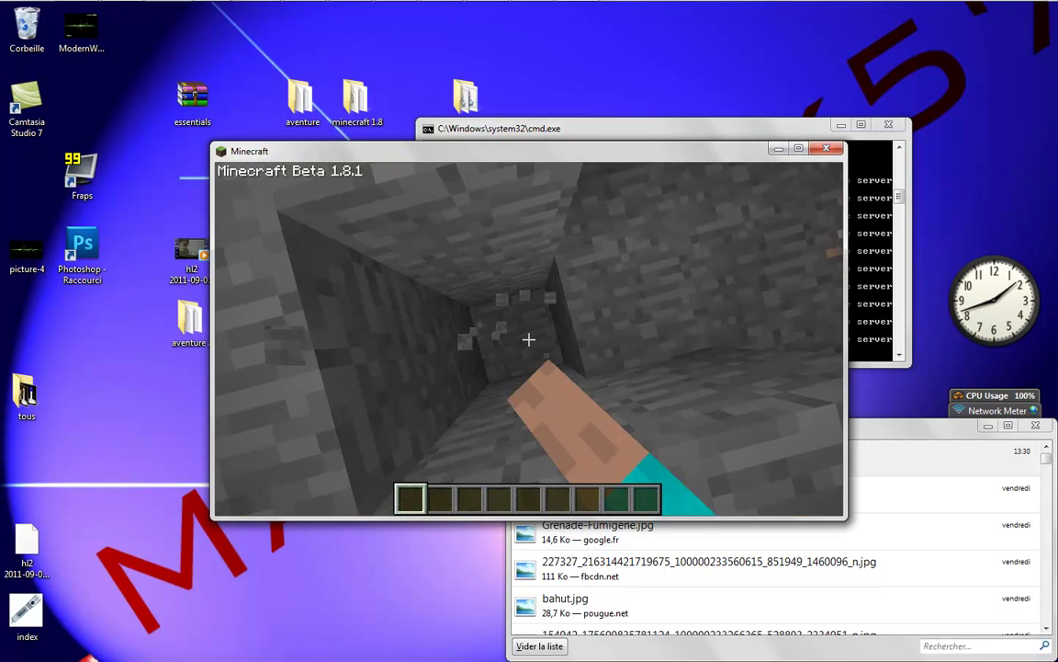
# - Dig a shaft straight down through the stone and fall out of the bottom of the world
pyautogui.click(529, 339)
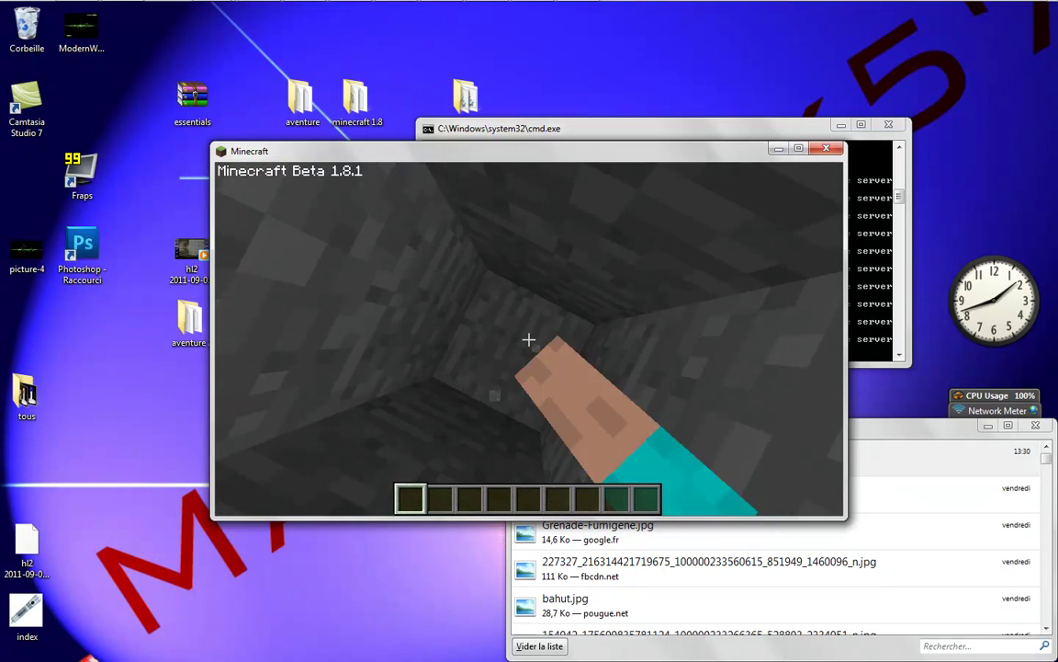
pyautogui.click(529, 339)
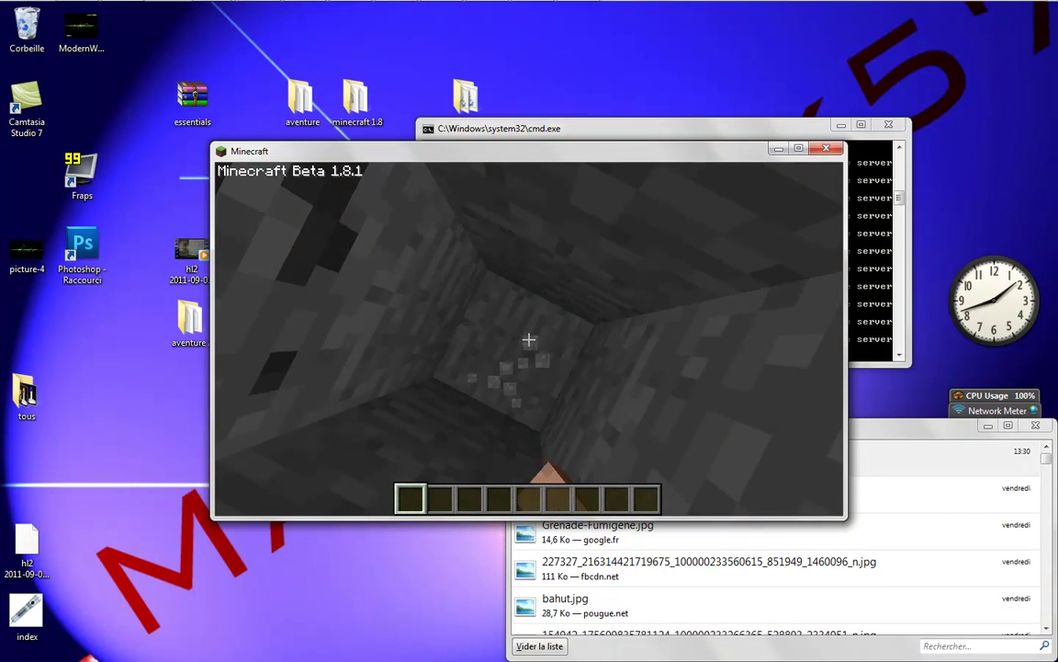
pyautogui.click(529, 339)
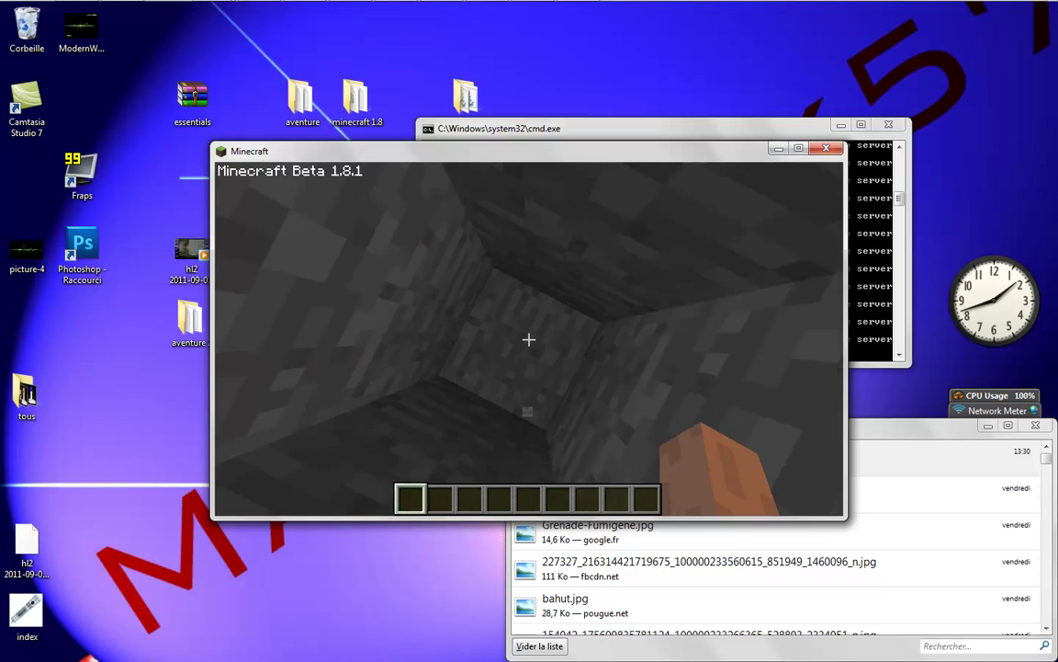
pyautogui.click(530, 339)
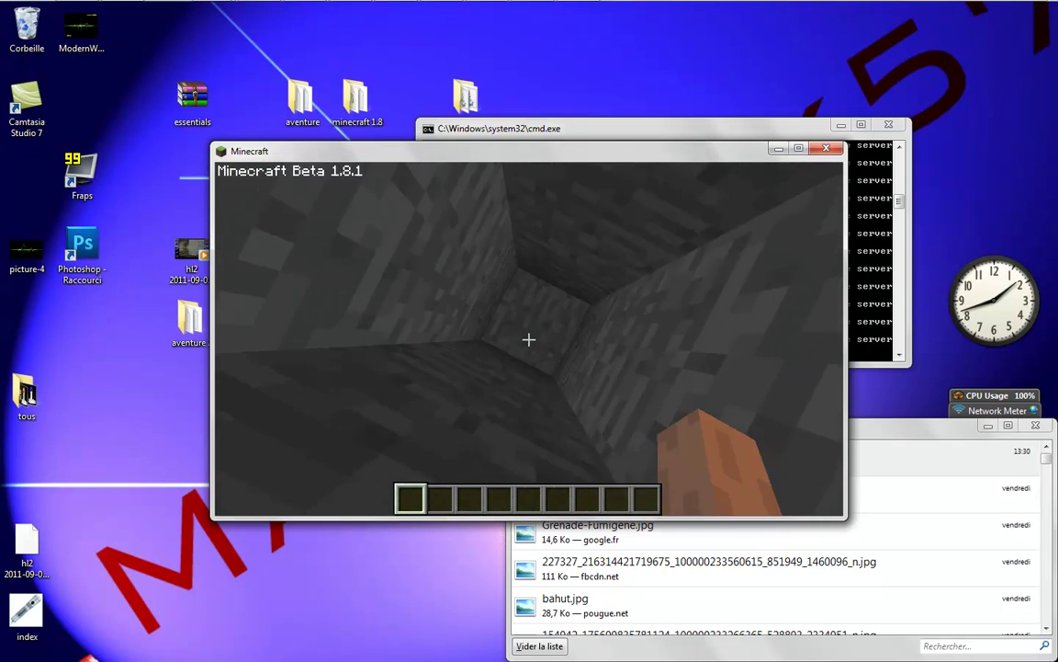
pyautogui.click(529, 339)
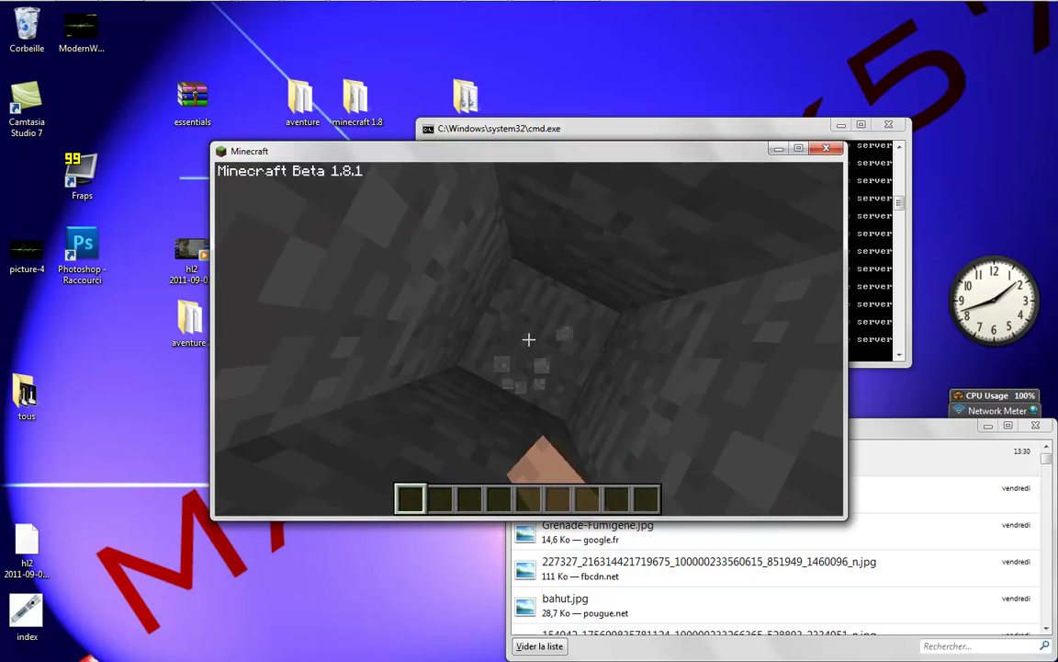
pyautogui.click(530, 339)
pyautogui.click(530, 339)
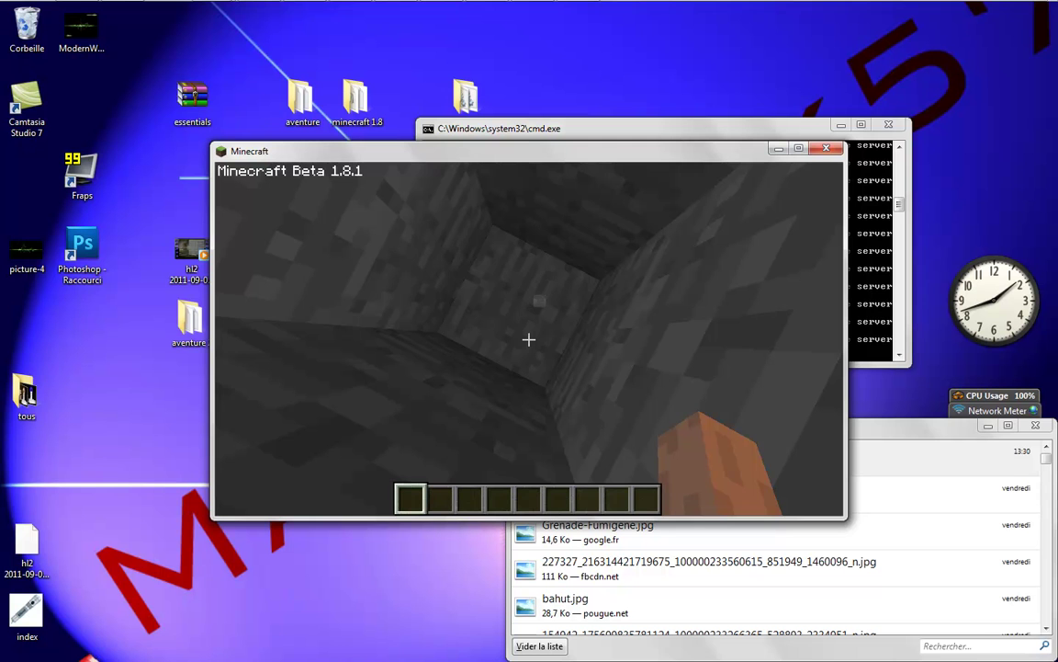
pyautogui.click(529, 339)
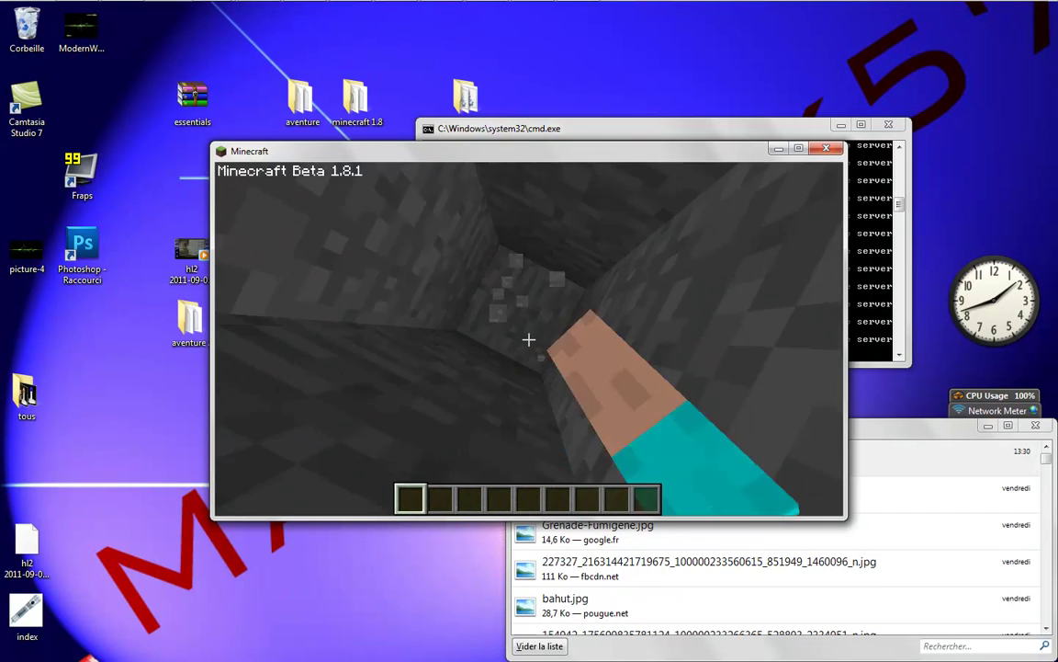
pyautogui.click(529, 339)
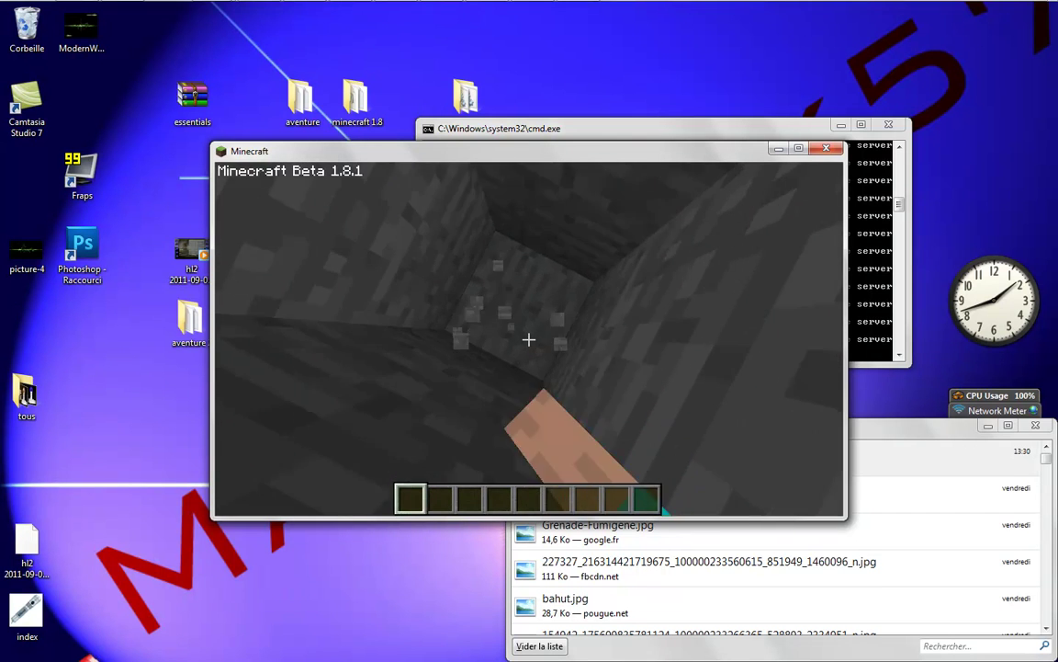
pyautogui.click(530, 339)
pyautogui.click(530, 339)
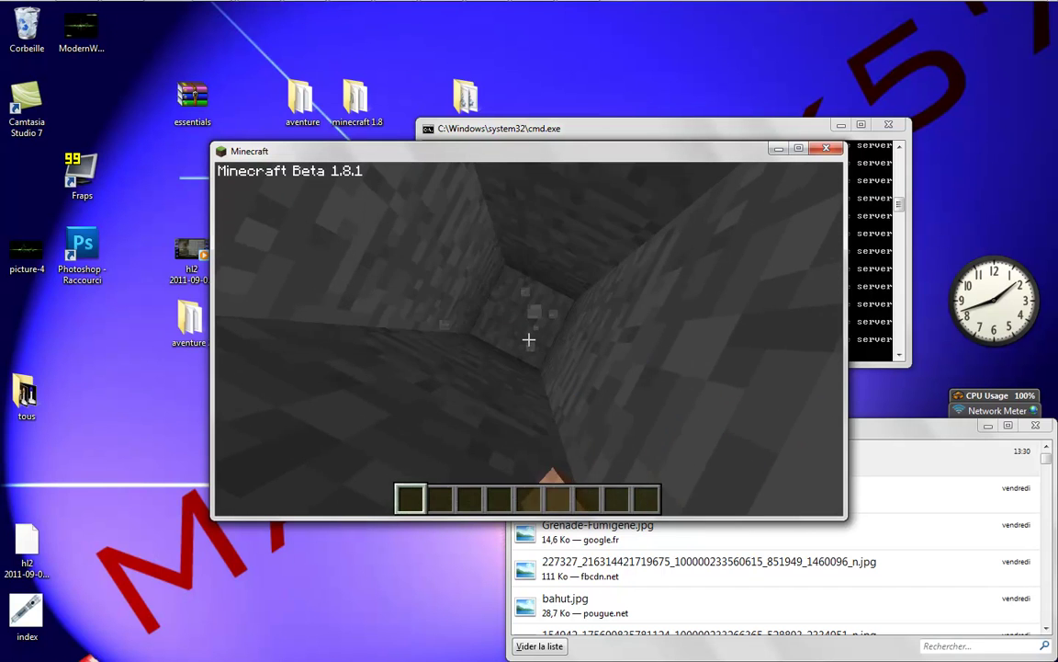
pyautogui.click(529, 339)
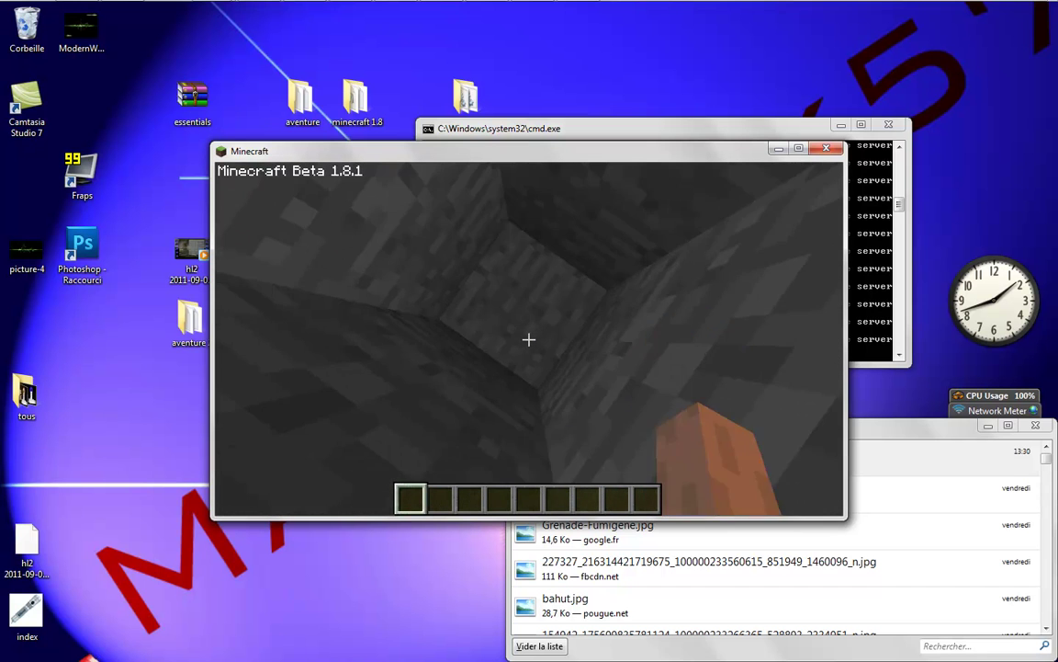
pyautogui.click(530, 339)
pyautogui.click(529, 339)
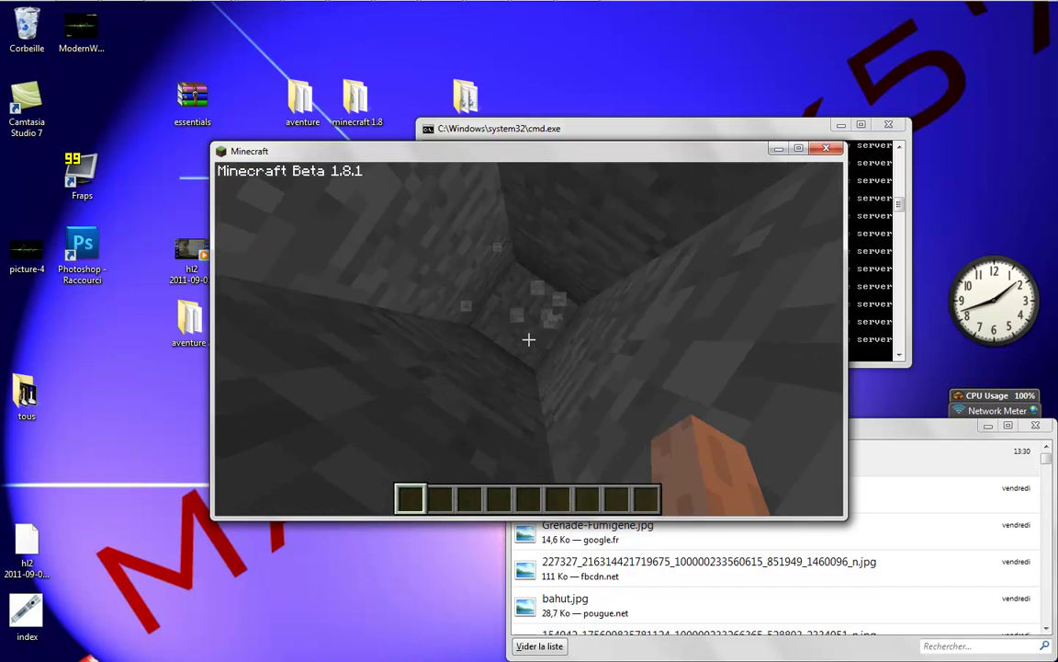
pyautogui.click(529, 339)
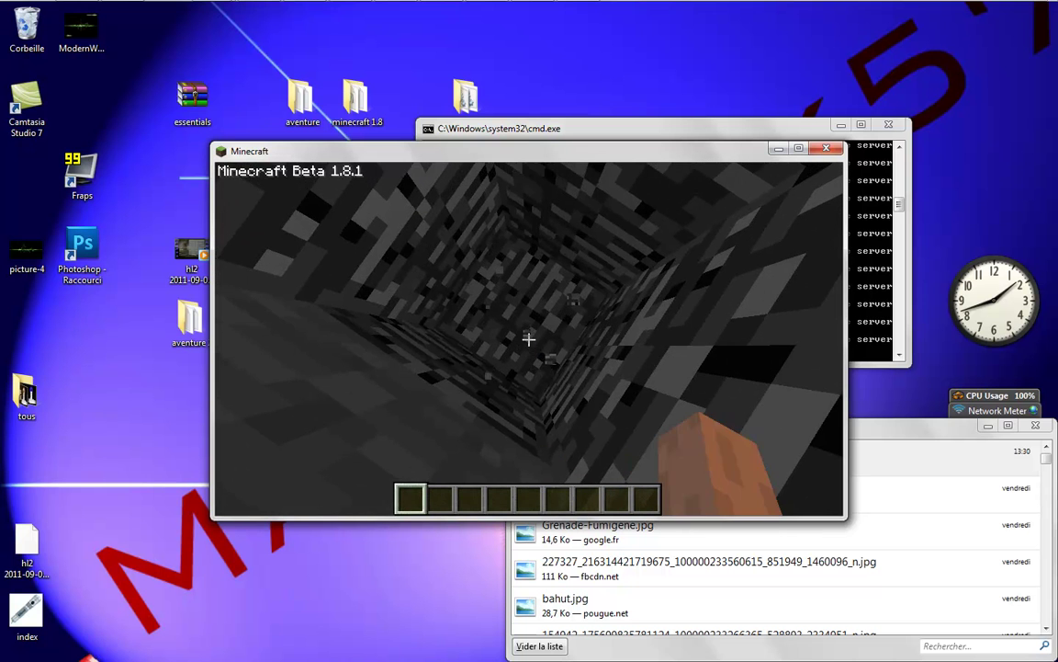
pyautogui.click(529, 339)
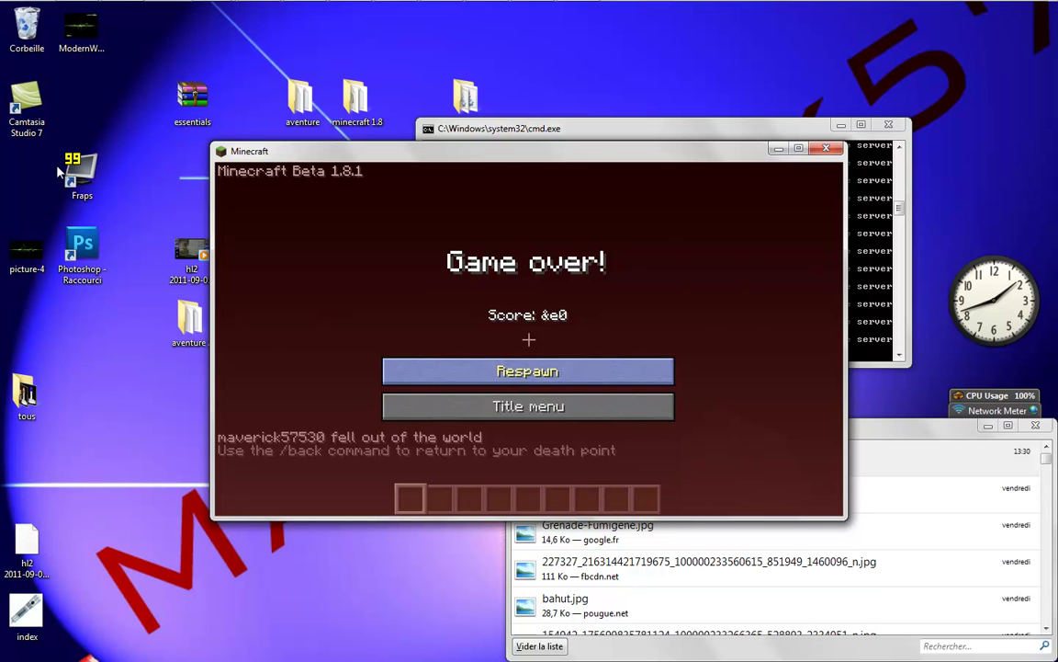
# - Respawn the player and move from the shore onto the raised grassland
pyautogui.click(527, 370)
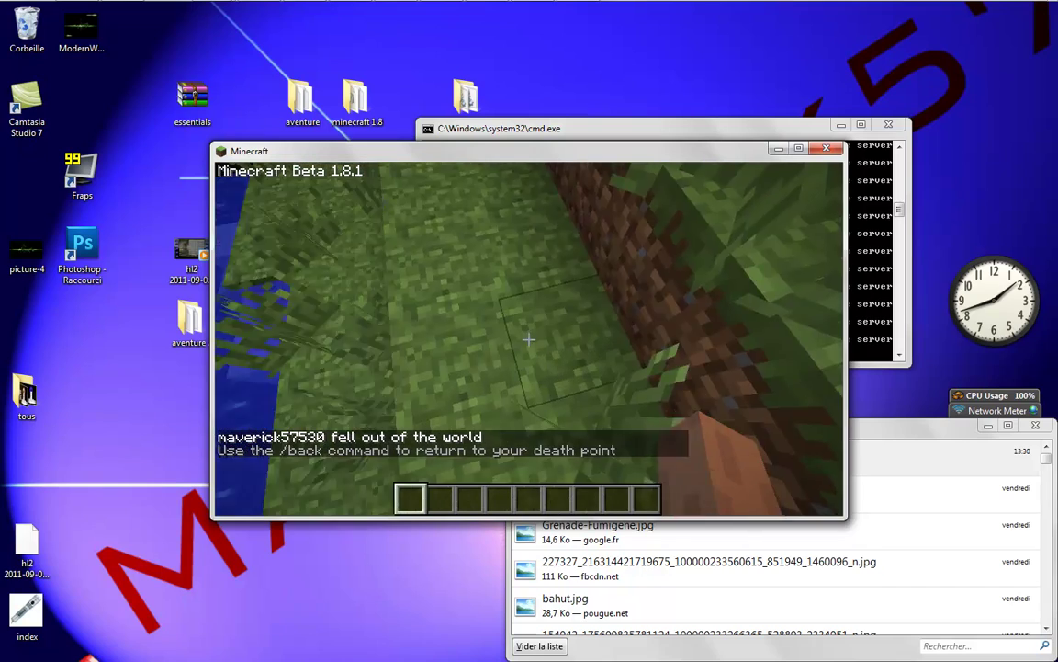
pyautogui.press('w')
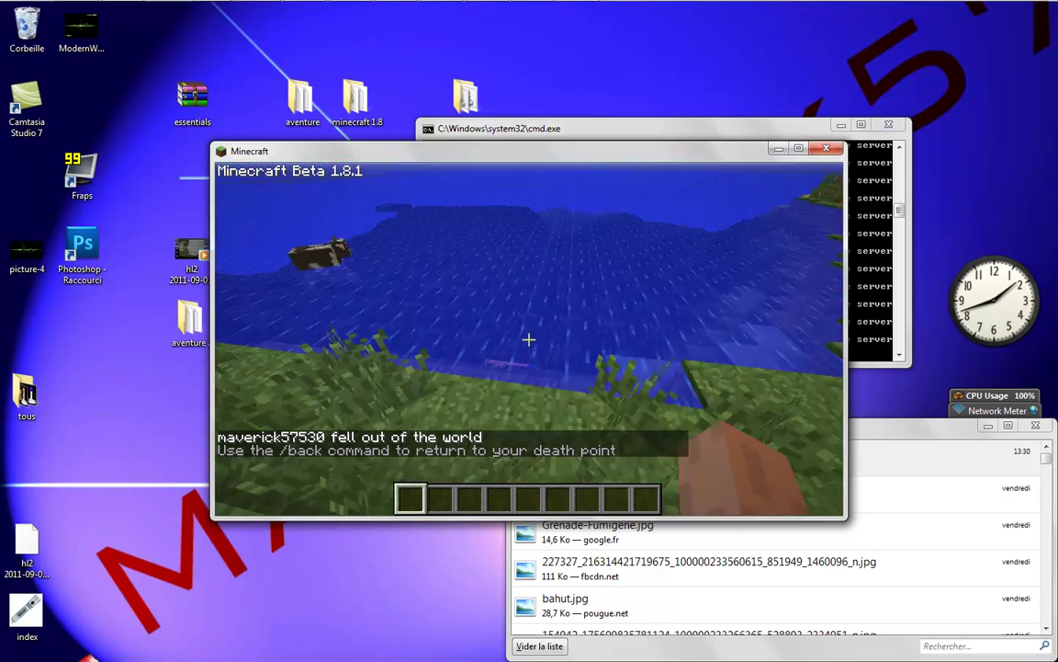
pyautogui.press('space')
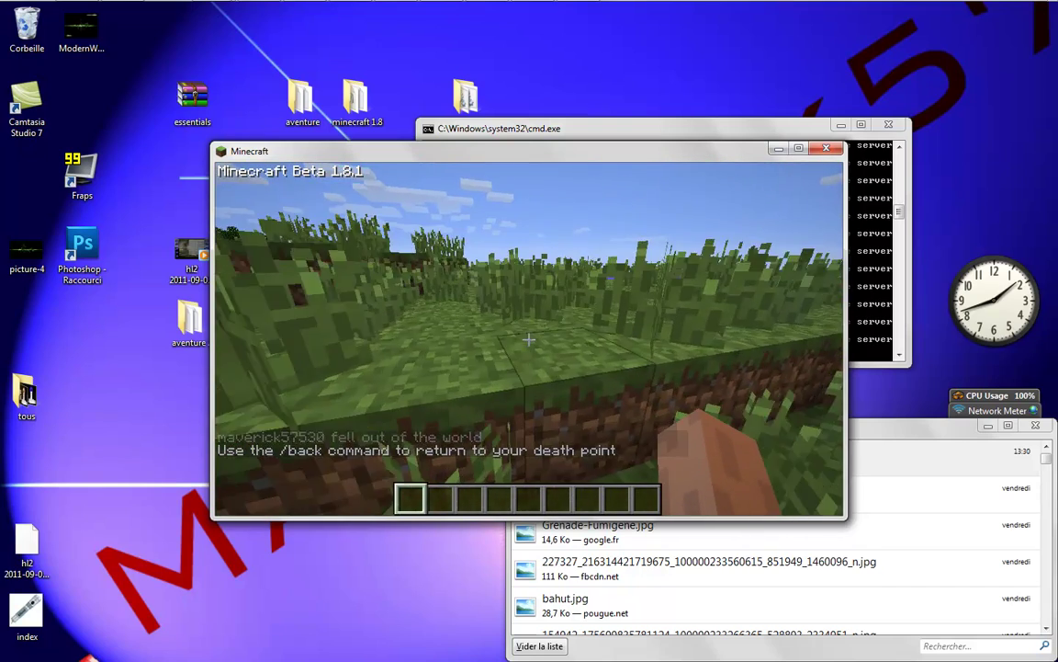
# - Close the item selection and move across the grassland towards the other player
pyautogui.press('Tab')
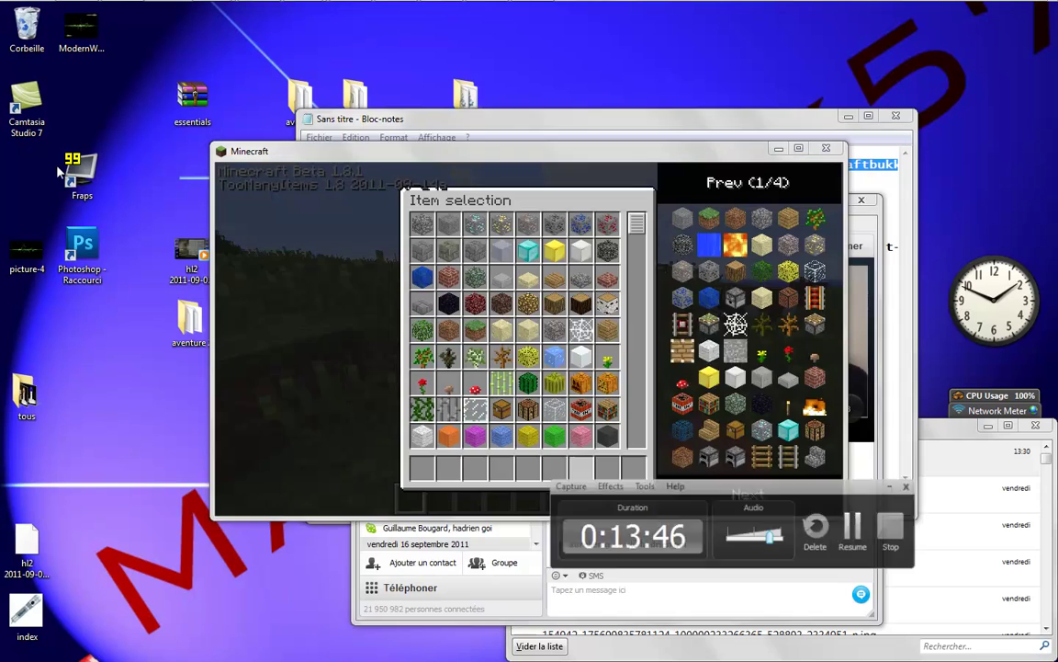
pyautogui.press('e')
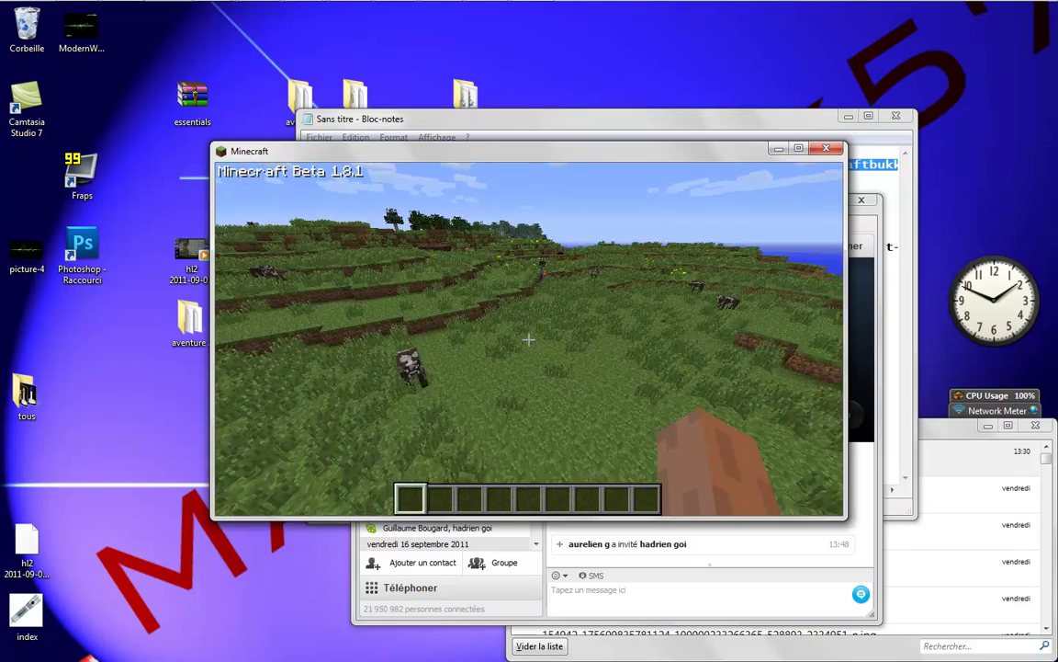
pyautogui.press('w')
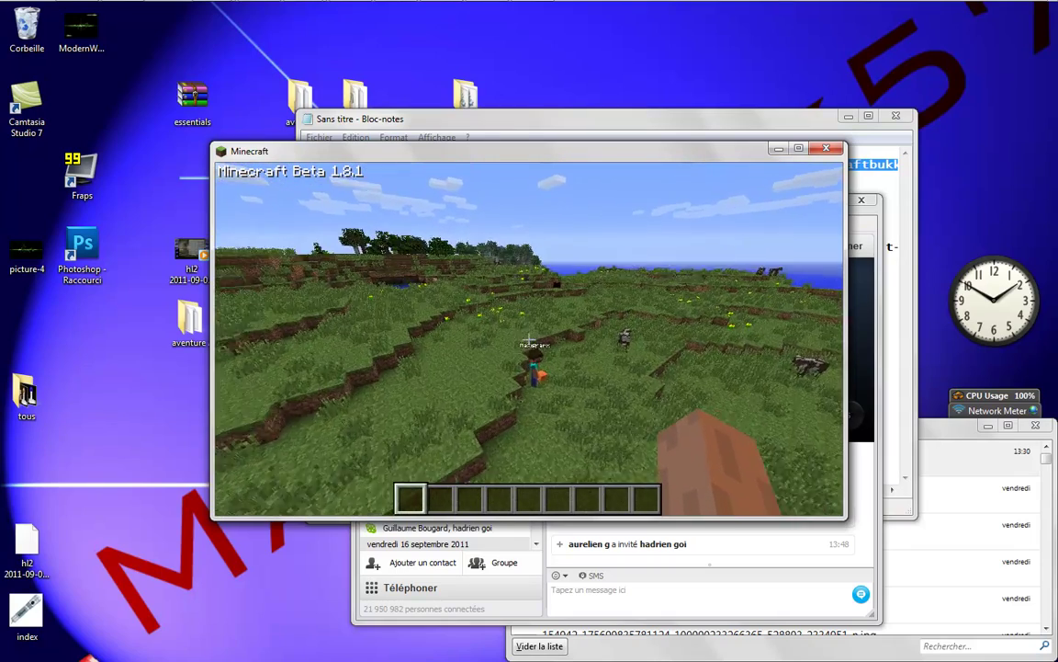